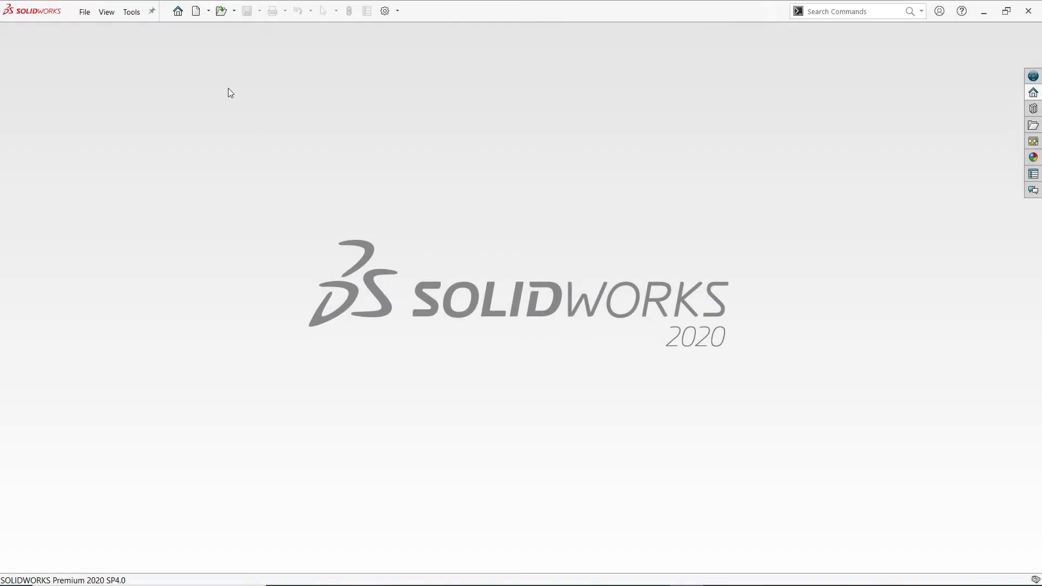
Create a new blank Part document and begin a sketch
{"action": "left_click", "coordinate": [196, 11]}
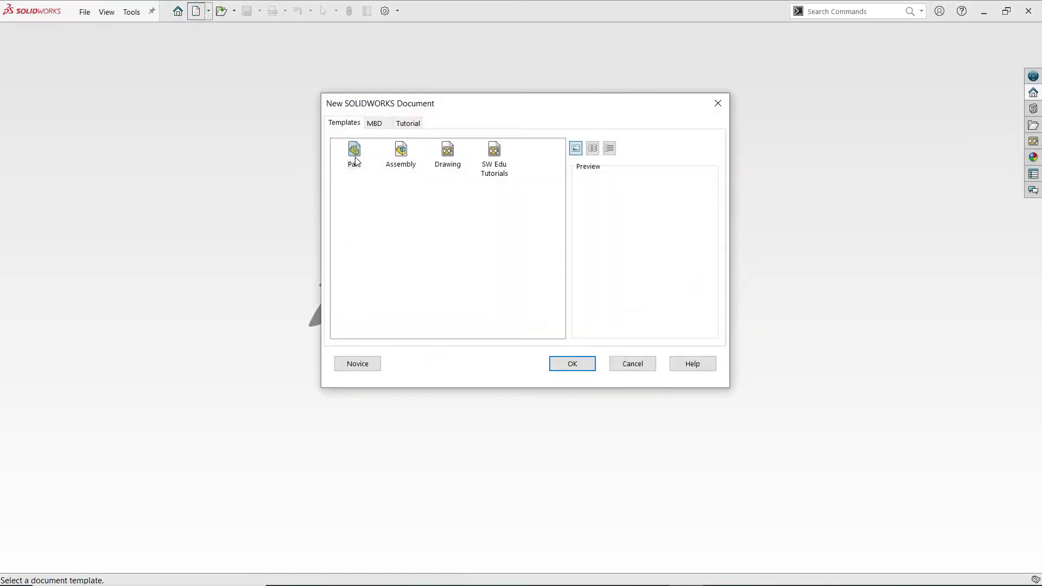
{"action": "left_click", "coordinate": [574, 363]}
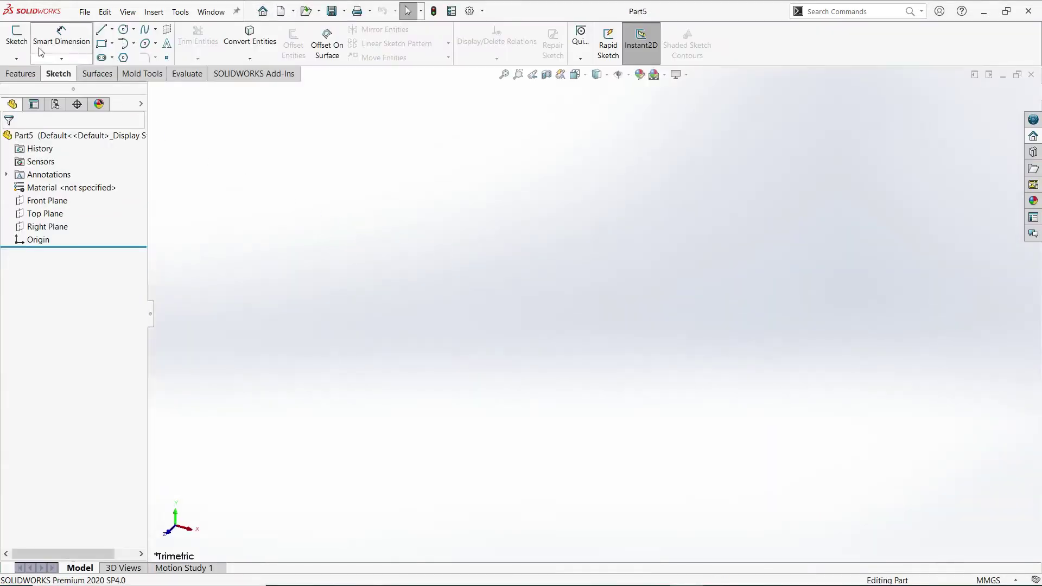
{"action": "left_click", "coordinate": [17, 38]}
Draw a corner rectangle on the Top Plane starting at the origin
{"action": "left_click", "coordinate": [386, 309]}
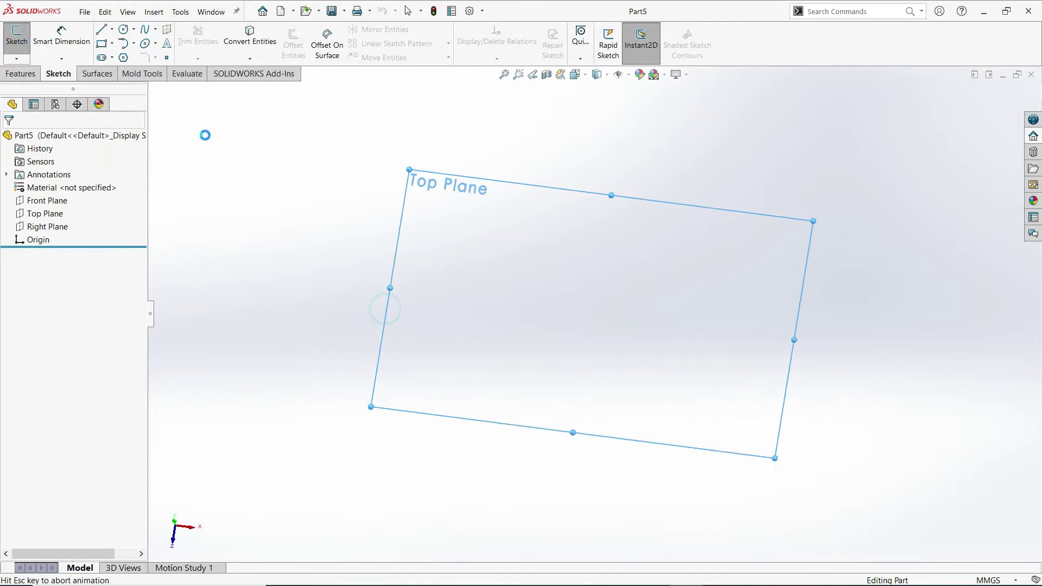
{"action": "left_click", "coordinate": [103, 44]}
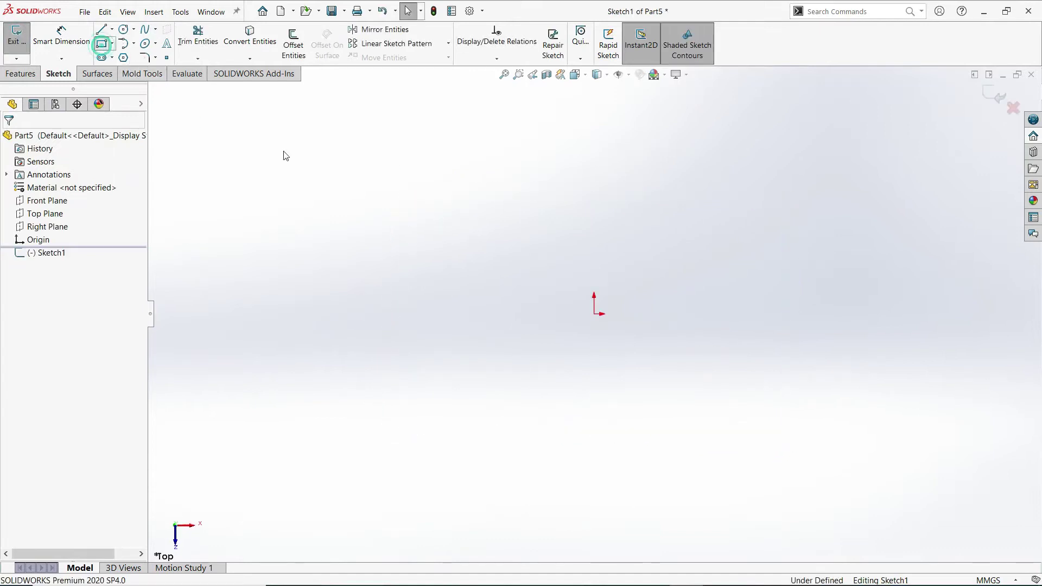
{"action": "left_click", "coordinate": [595, 314]}
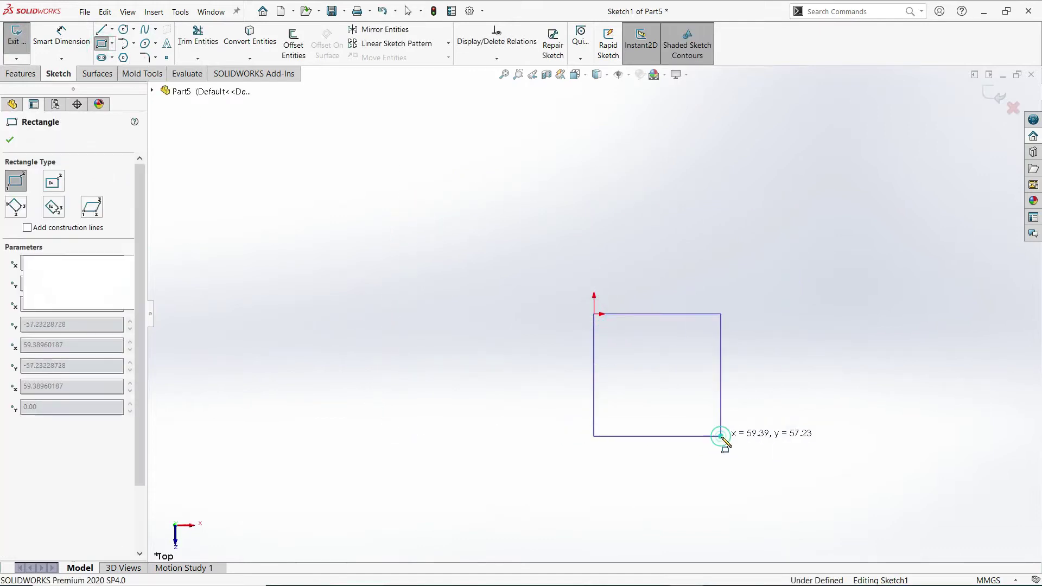
{"action": "left_click", "coordinate": [721, 436]}
Dimension the rectangle's width and height to 40 mm each
{"action": "left_click", "coordinate": [80, 45]}
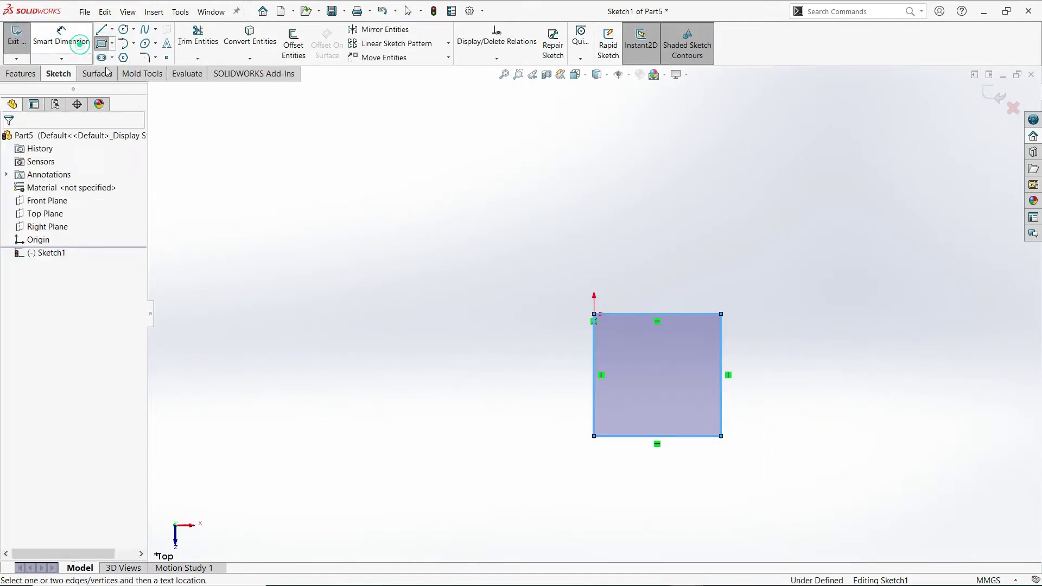
{"action": "left_click", "coordinate": [677, 316]}
{"action": "left_click", "coordinate": [660, 296]}
{"action": "type", "text": "40"}
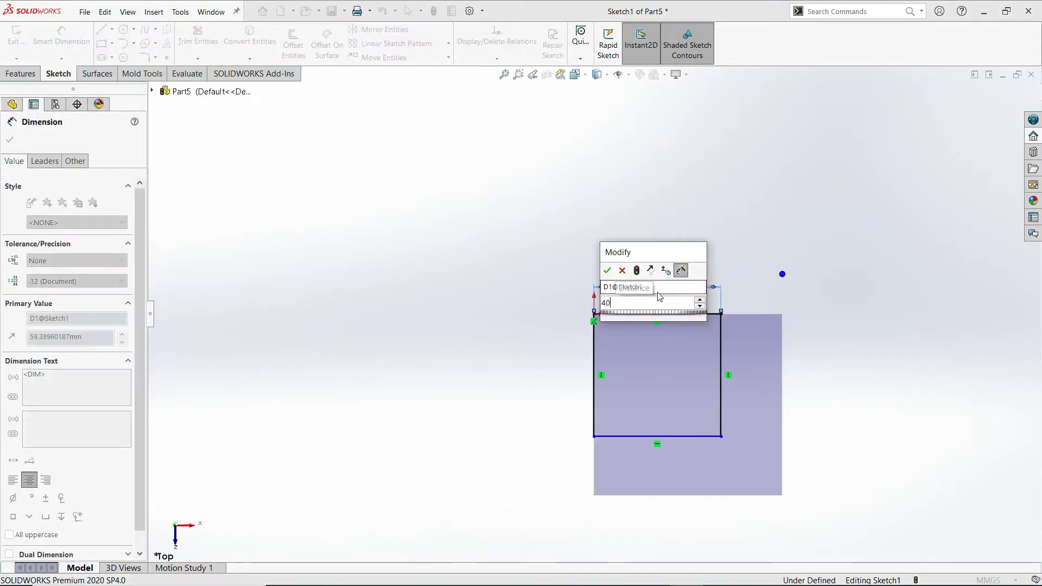
{"action": "key", "text": "Return"}
{"action": "left_click", "coordinate": [594, 359]}
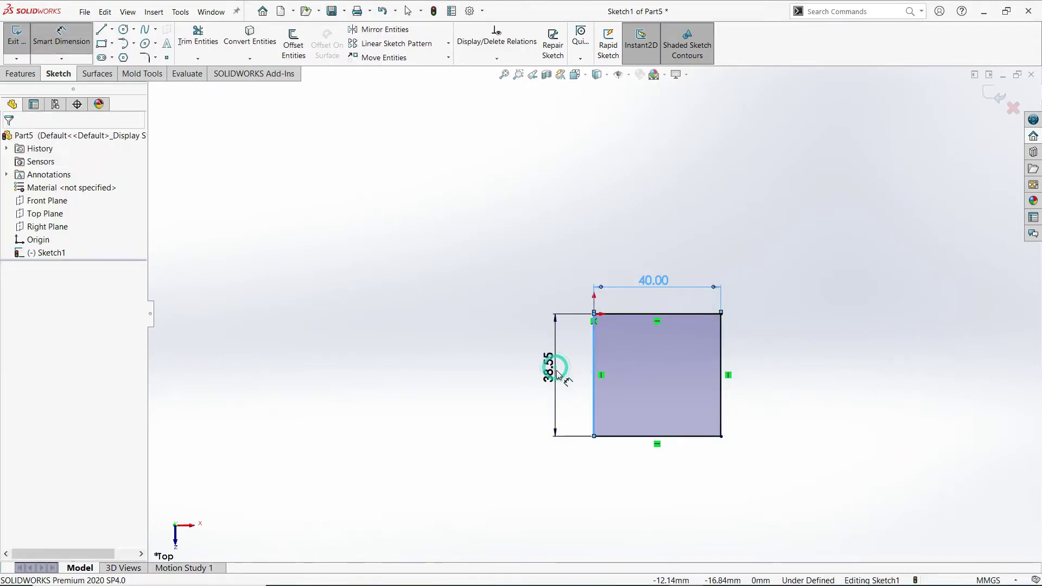
{"action": "left_click", "coordinate": [557, 373]}
{"action": "type", "text": "40"}
{"action": "key", "text": "Return"}
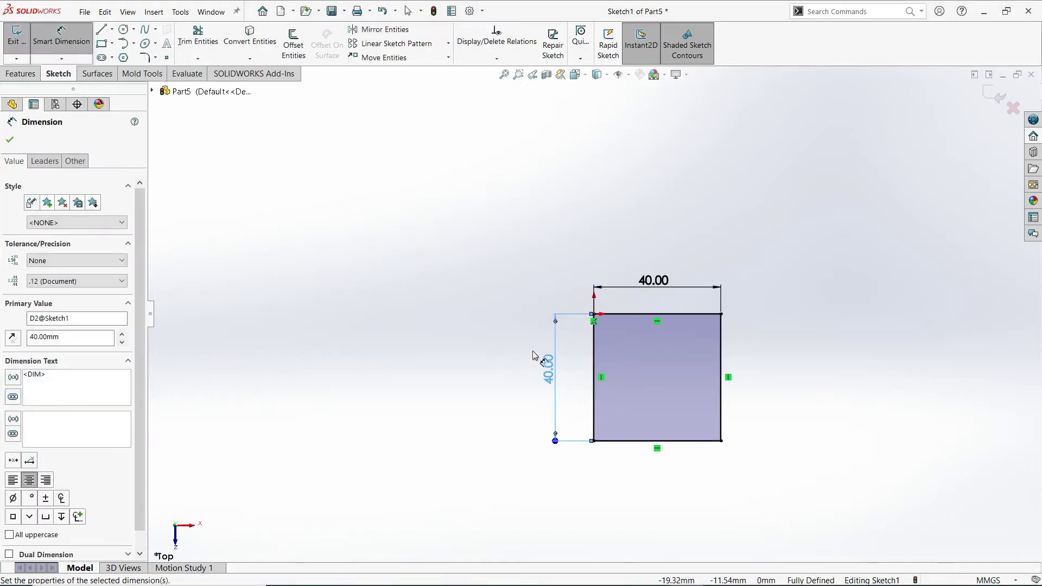
Round the square's bottom-right corner with an R20 sketch fillet
{"action": "left_click", "coordinate": [145, 60]}
{"action": "left_click", "coordinate": [722, 442]}
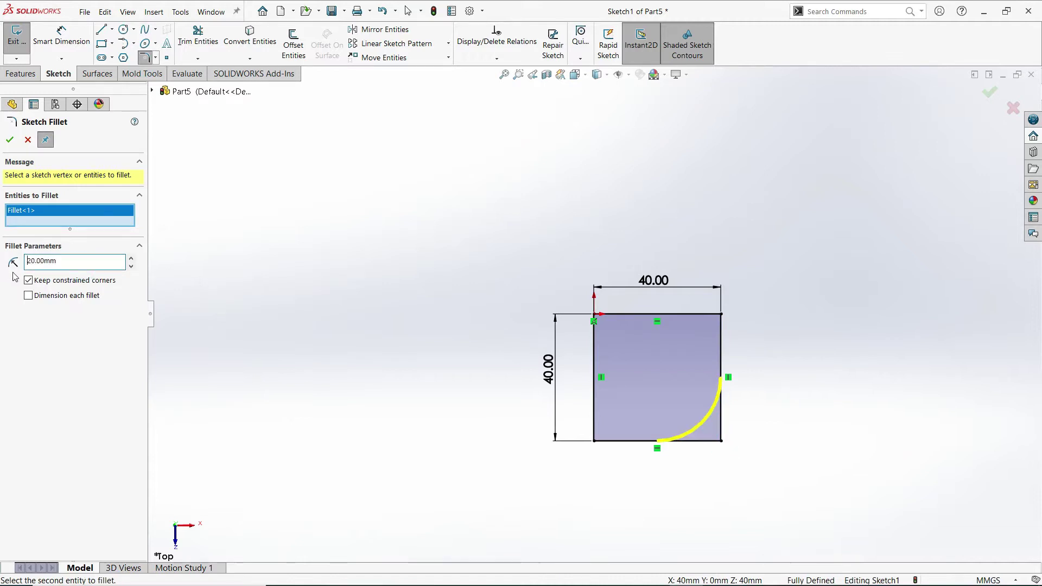
{"action": "left_click", "coordinate": [15, 141]}
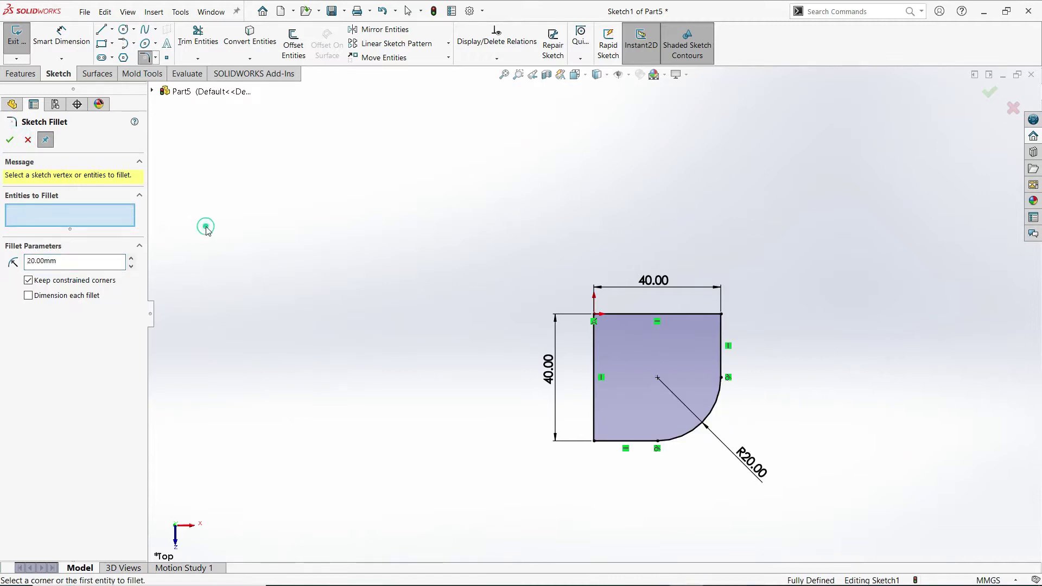
{"action": "key", "text": "f"}
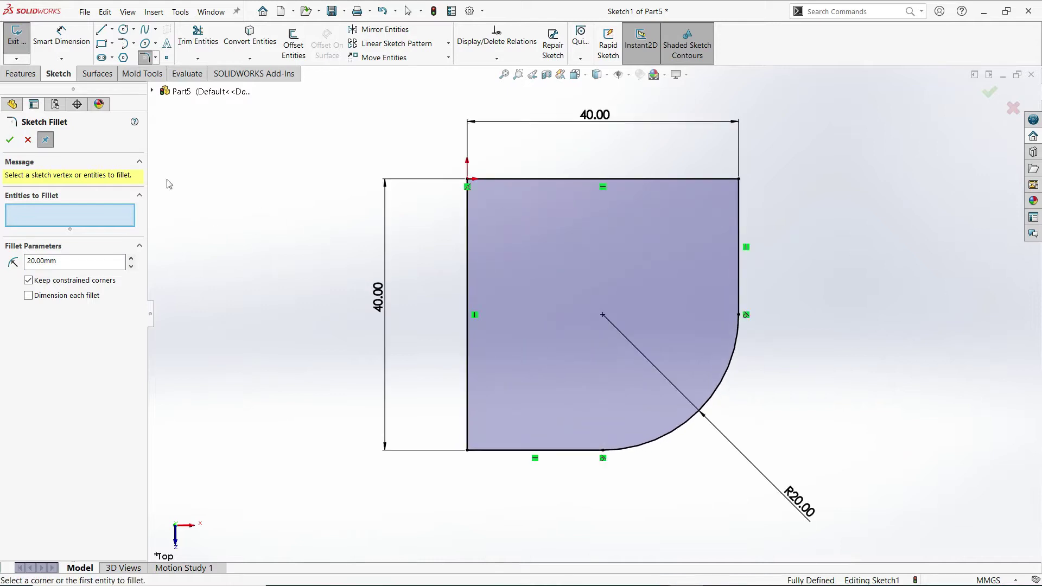
{"action": "left_click", "coordinate": [5, 142]}
{"action": "left_click", "coordinate": [20, 74]}
Extrude the rounded square 20 mm into Boss-Extrude1
{"action": "left_click", "coordinate": [22, 49]}
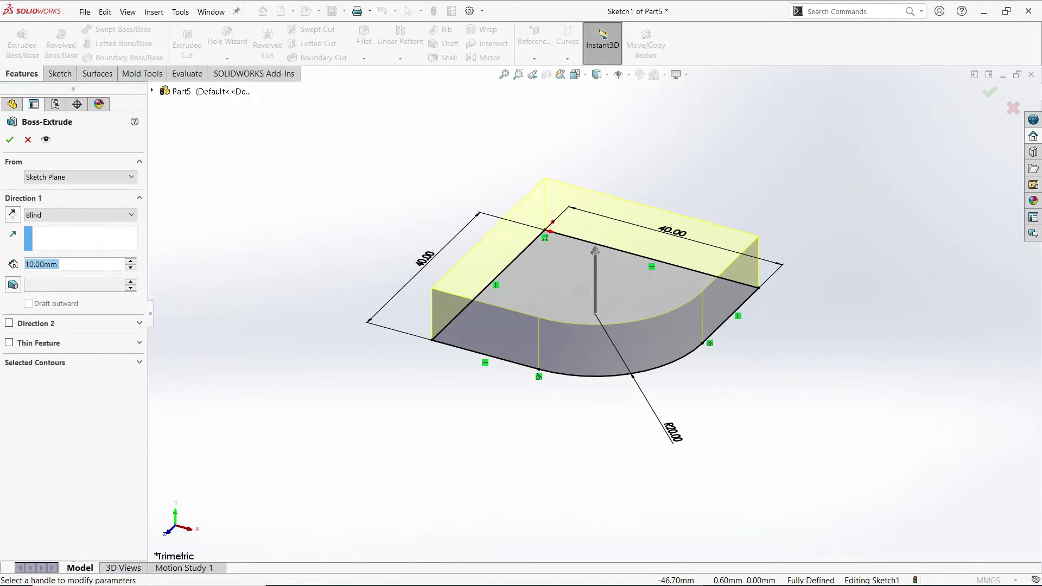
{"action": "type", "text": "20"}
{"action": "key", "text": "Return"}
{"action": "left_click", "coordinate": [69, 266]}
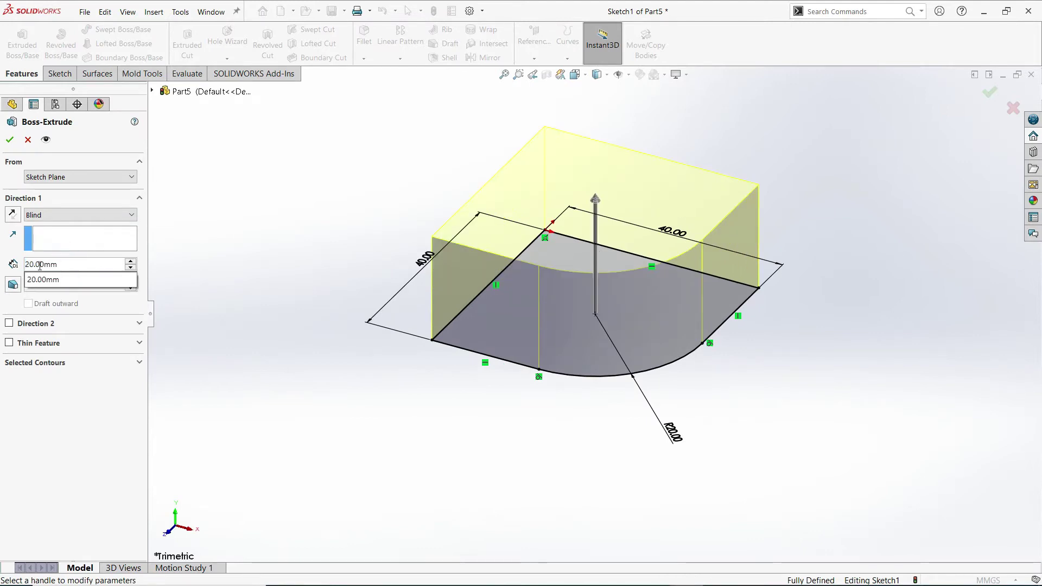
{"action": "left_click", "coordinate": [9, 141]}
{"action": "left_click", "coordinate": [10, 142]}
{"action": "left_click", "coordinate": [271, 220]}
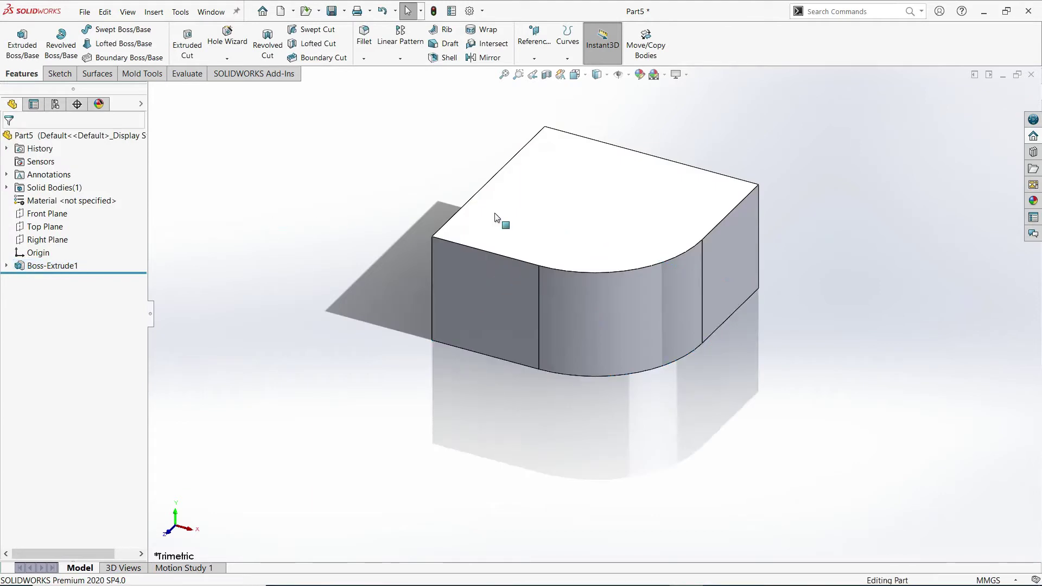
Start Sketch2 on the block's top face, viewed Normal To
{"action": "scroll", "coordinate": [621, 178], "scroll_direction": "down", "scroll_amount": 2}
{"action": "scroll", "coordinate": [621, 179], "scroll_direction": "down", "scroll_amount": 2}
{"action": "left_click", "coordinate": [583, 216]}
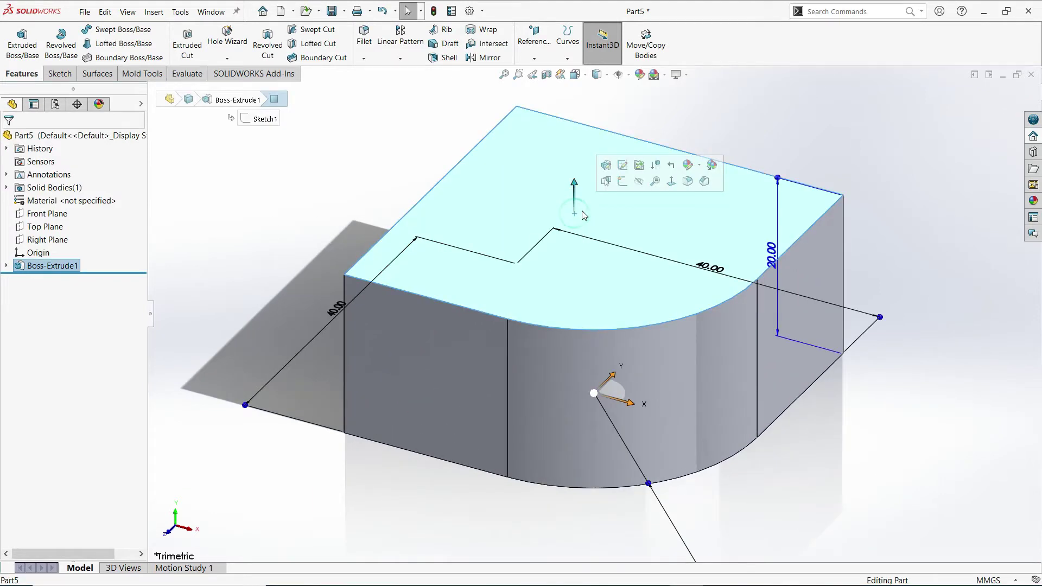
{"action": "left_click", "coordinate": [623, 187]}
{"action": "key", "text": "space"}
{"action": "left_click", "coordinate": [584, 232]}
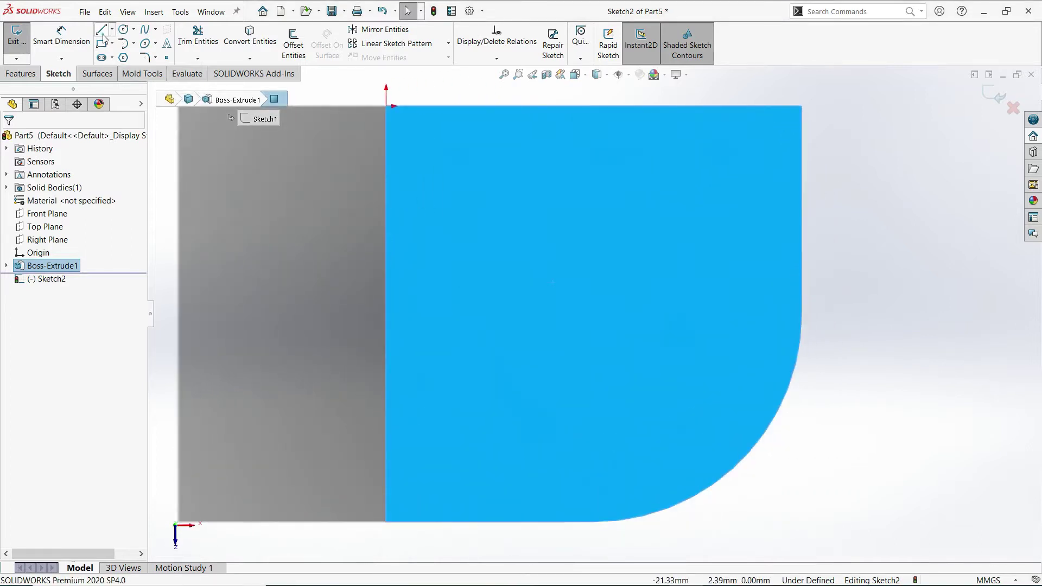
Draw a closed L-shaped outline of lines starting at the origin corner
{"action": "left_click", "coordinate": [102, 33]}
{"action": "left_click", "coordinate": [386, 106]}
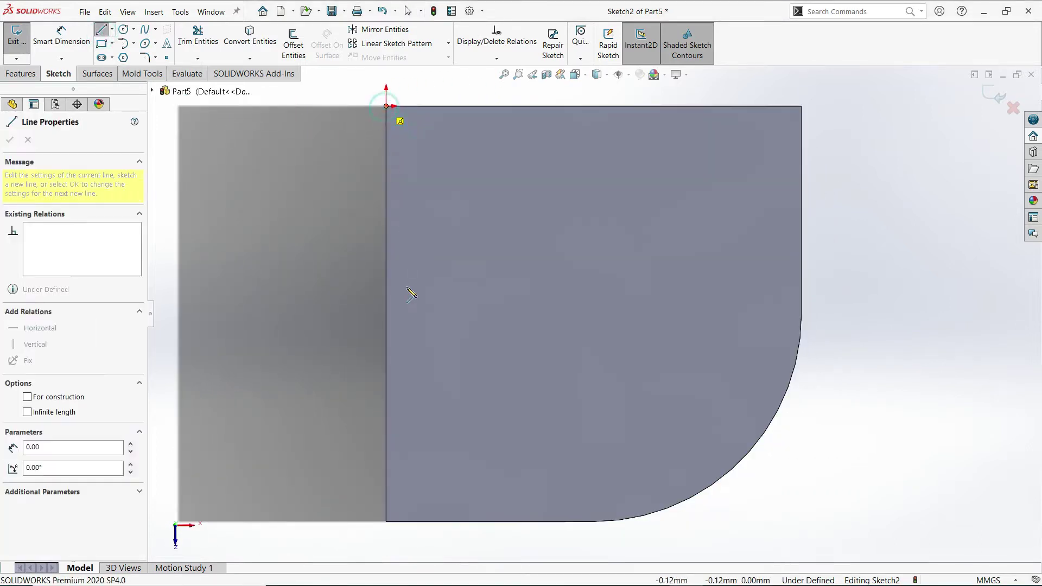
{"action": "left_click", "coordinate": [386, 523]}
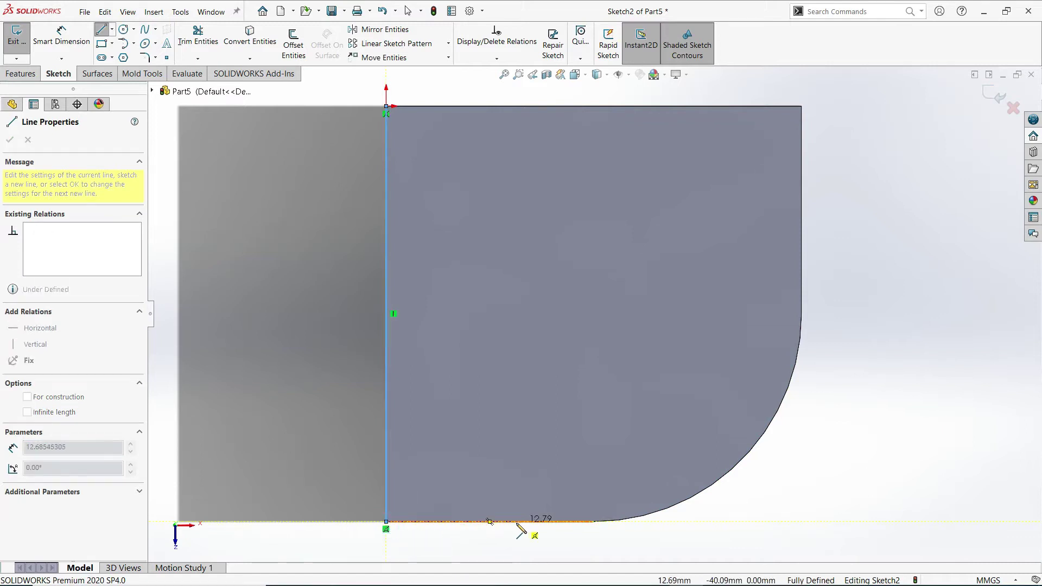
{"action": "left_click", "coordinate": [472, 523]}
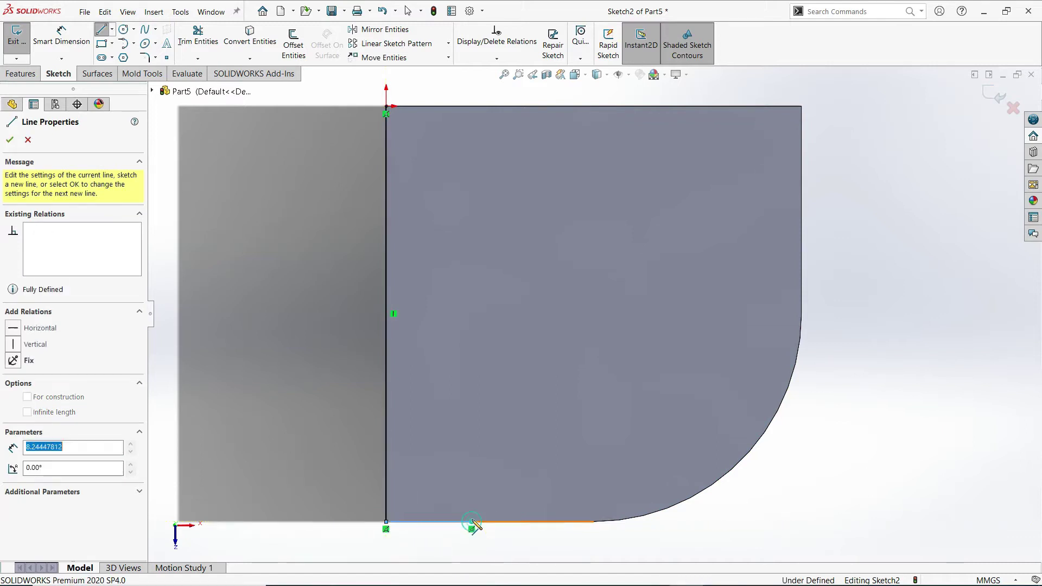
{"action": "left_click", "coordinate": [471, 203]}
{"action": "left_click", "coordinate": [578, 203]}
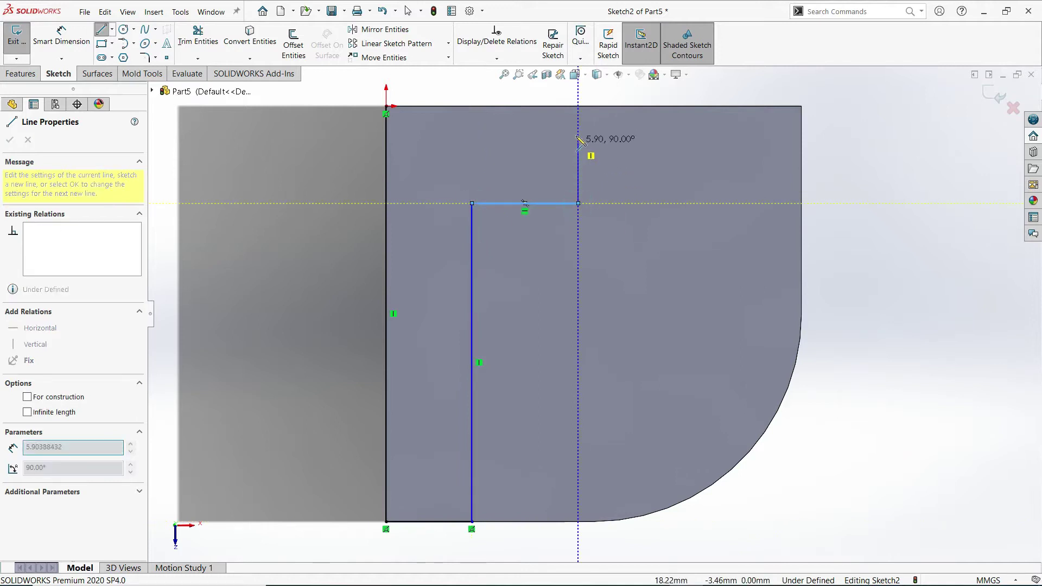
{"action": "left_click", "coordinate": [578, 106]}
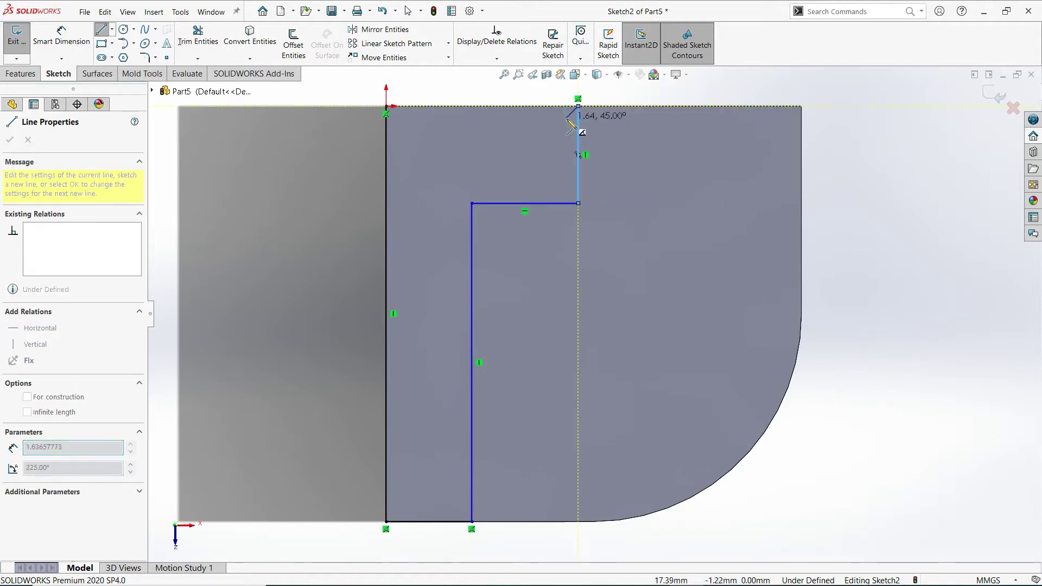
{"action": "left_click", "coordinate": [386, 106]}
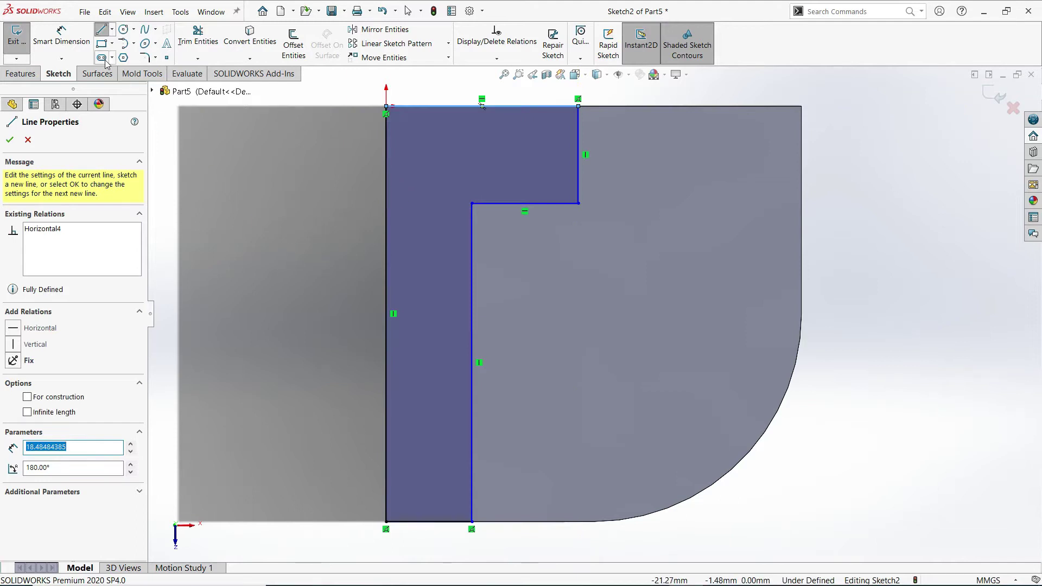
Dimension the notch depth to 10 mm and the top width to 20 mm
{"action": "left_click", "coordinate": [62, 38]}
{"action": "key", "text": "f"}
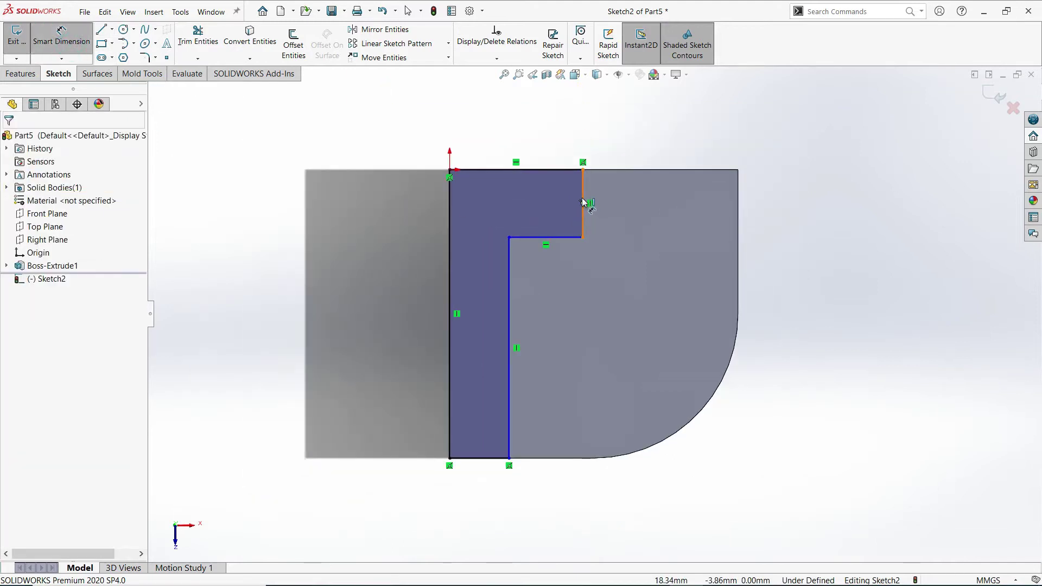
{"action": "left_click", "coordinate": [583, 201]}
{"action": "left_click", "coordinate": [617, 211]}
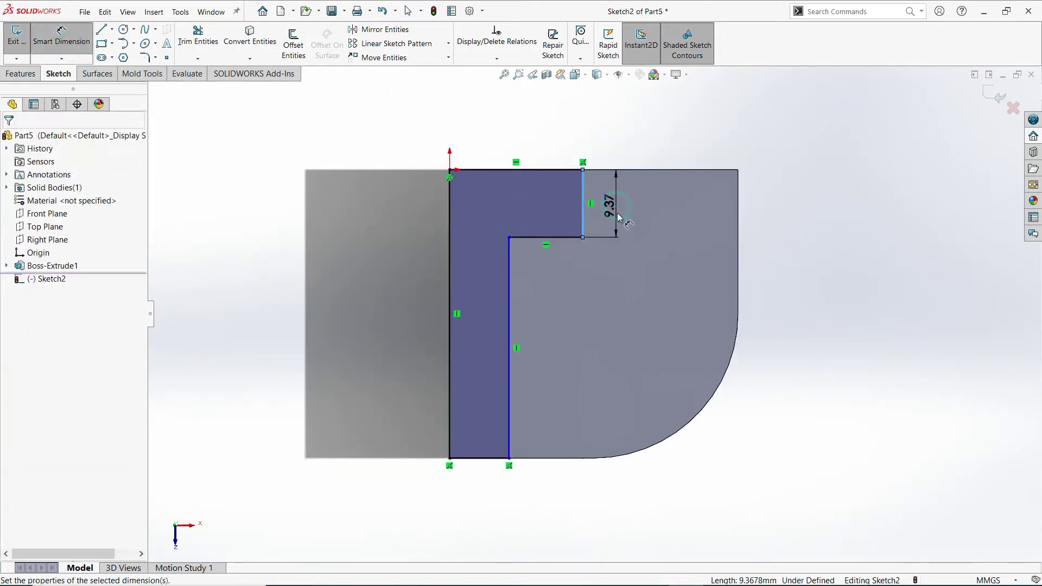
{"action": "type", "text": "10"}
{"action": "key", "text": "Return"}
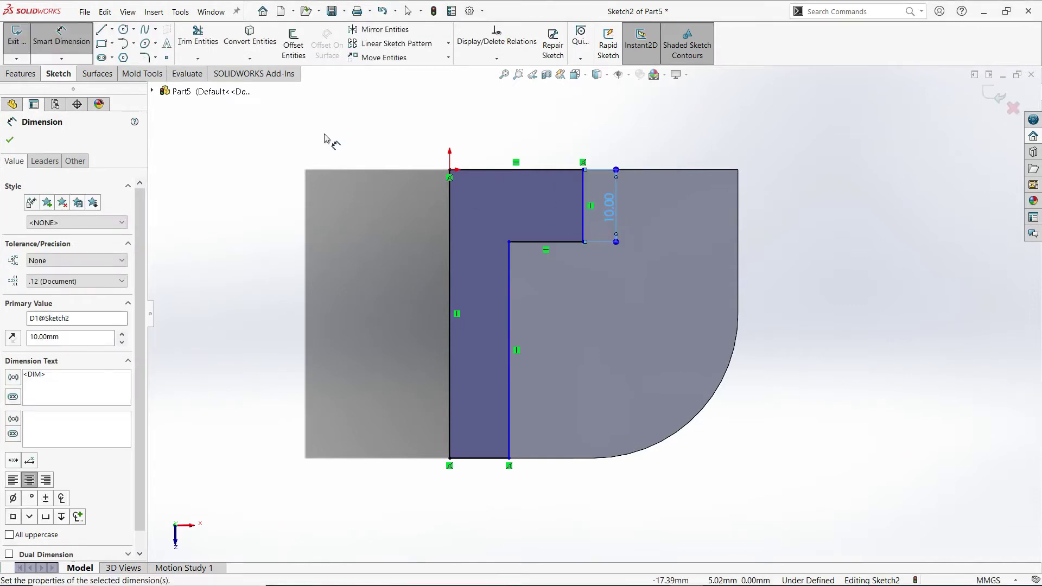
{"action": "left_click", "coordinate": [506, 171]}
{"action": "left_click", "coordinate": [514, 141]}
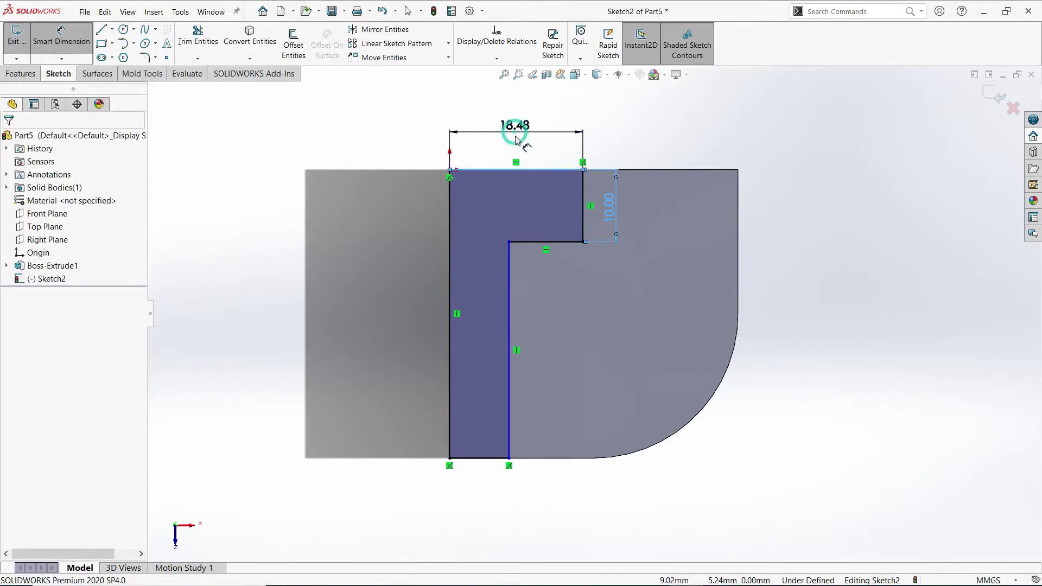
{"action": "type", "text": "20"}
{"action": "key", "text": "Return"}
{"action": "left_click", "coordinate": [344, 165]}
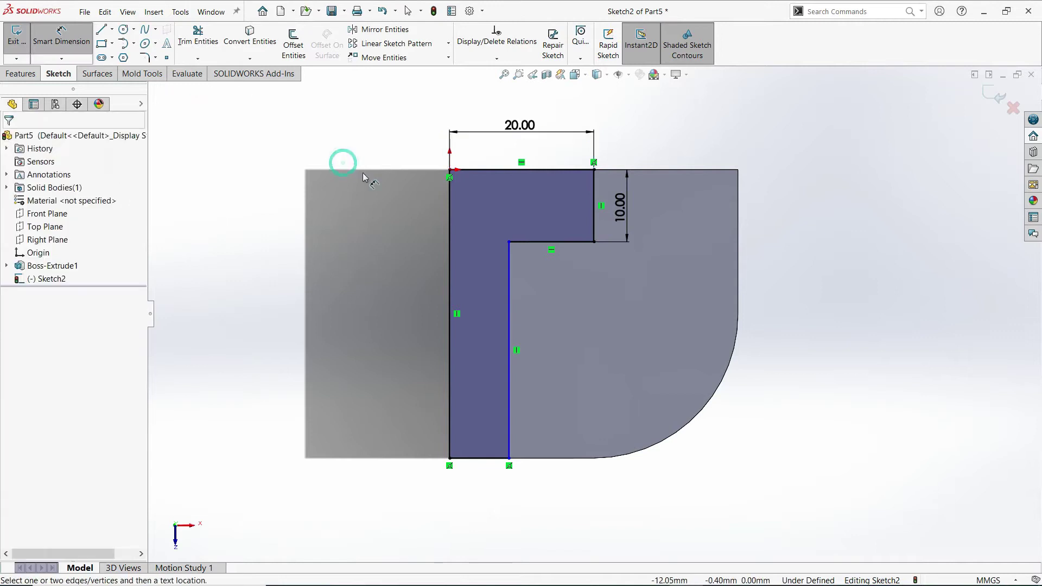
Add an Equal relation between the short right edge and the bottom edge
{"action": "left_click", "coordinate": [496, 58]}
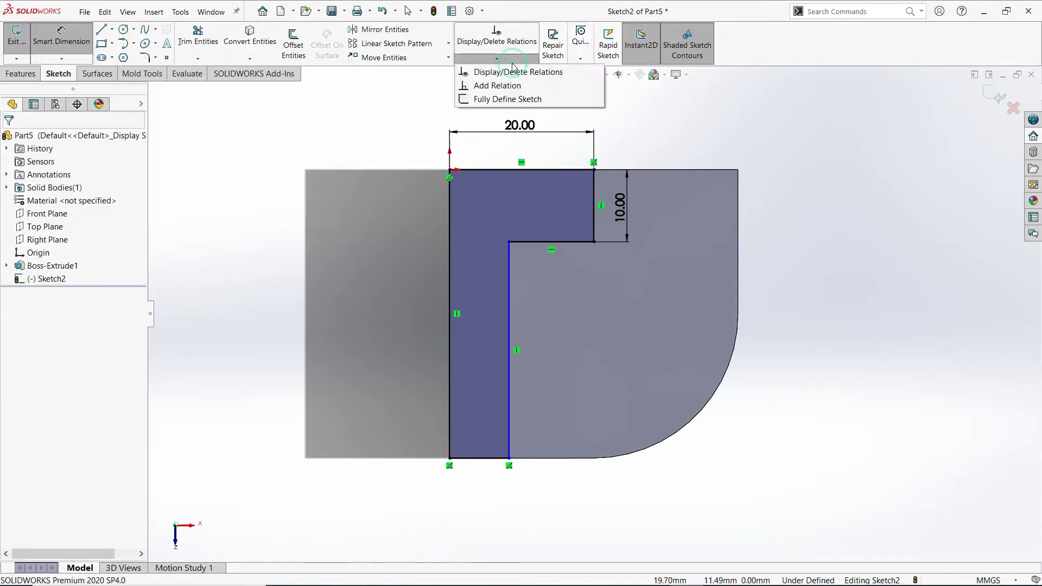
{"action": "left_click", "coordinate": [503, 84]}
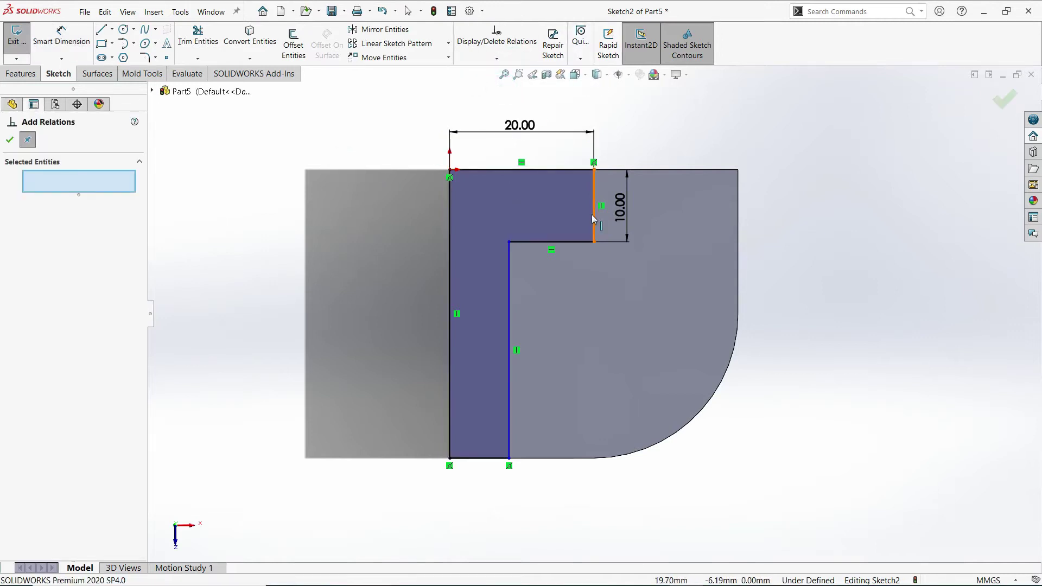
{"action": "left_click", "coordinate": [593, 216]}
{"action": "left_click", "coordinate": [490, 462]}
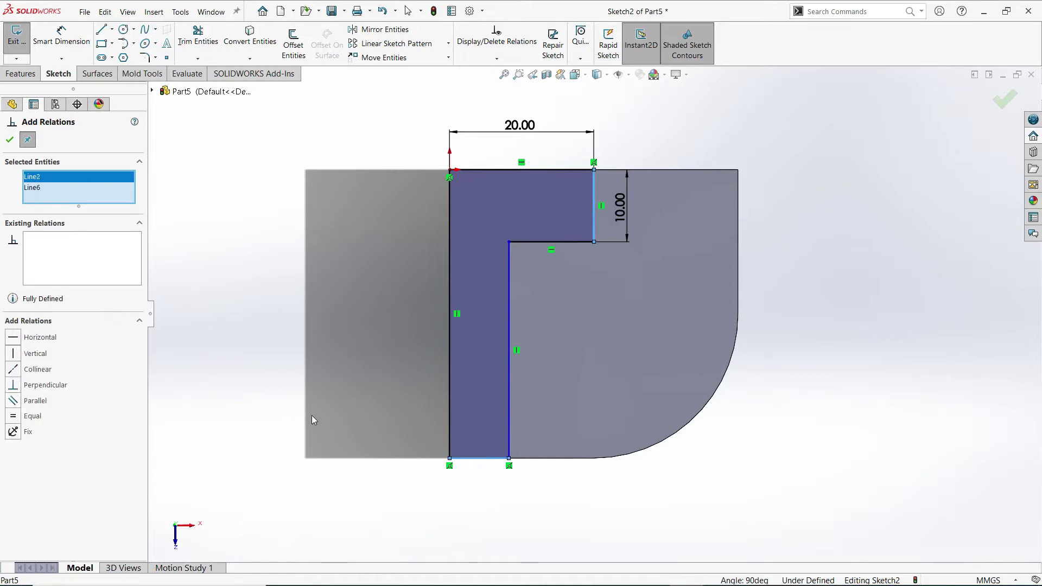
{"action": "left_click", "coordinate": [21, 418]}
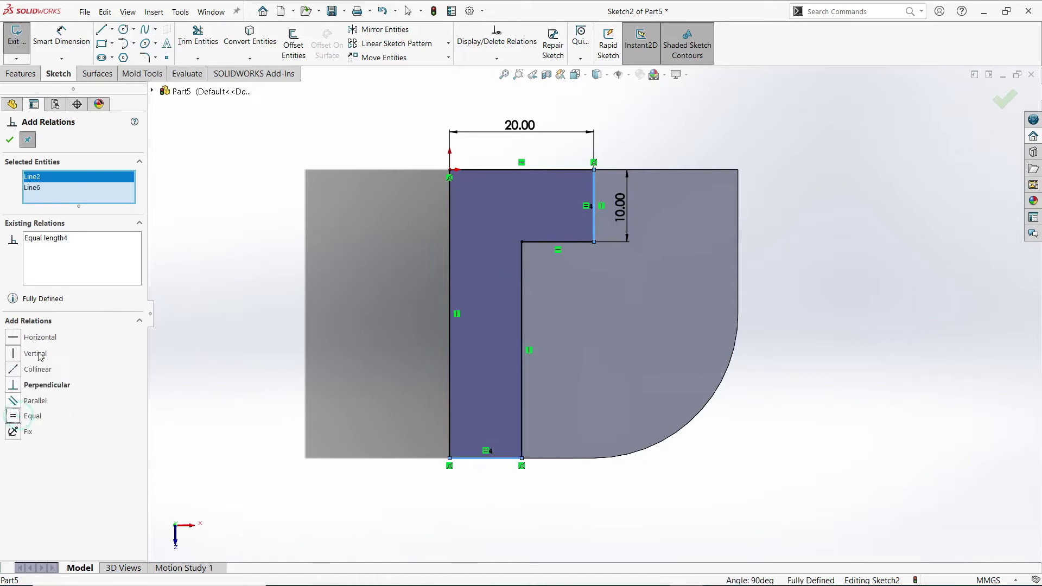
{"action": "left_click", "coordinate": [10, 140]}
{"action": "left_click", "coordinate": [273, 142]}
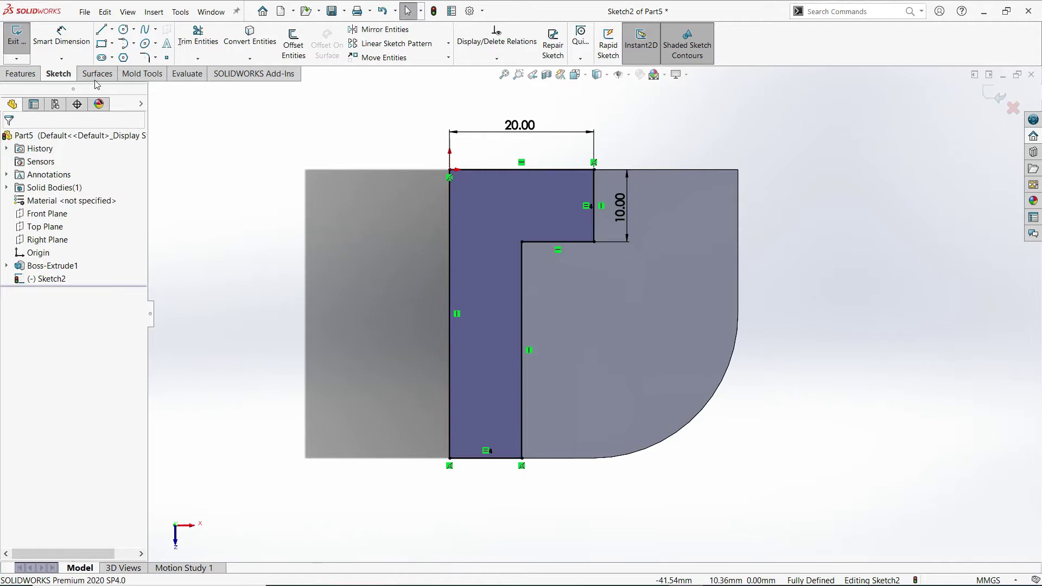
Extrude the L-shaped sketch Blind 20 mm into Boss-Extrude2
{"action": "left_click", "coordinate": [20, 74]}
{"action": "left_click", "coordinate": [26, 52]}
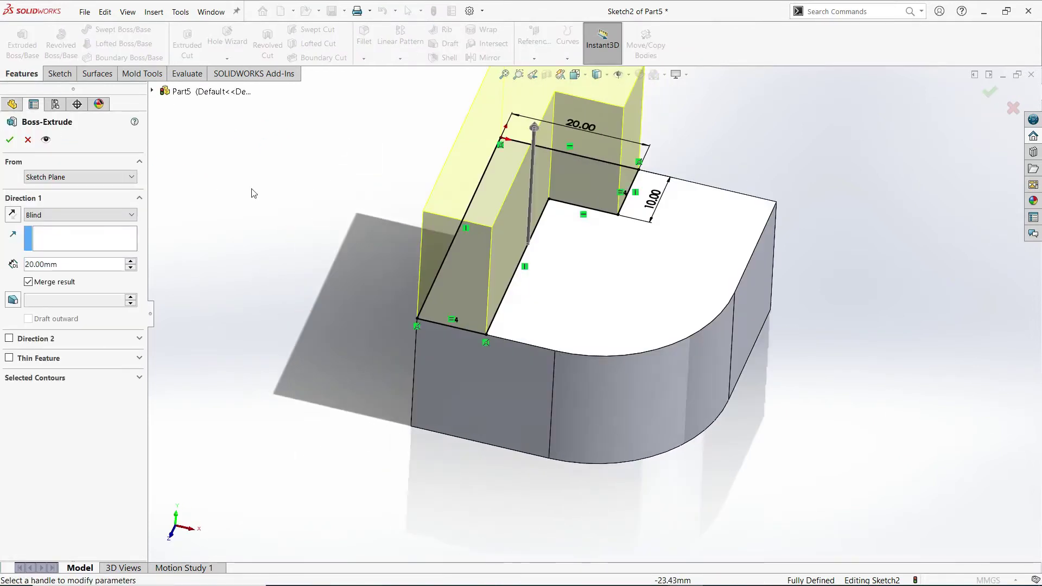
{"action": "left_click", "coordinate": [10, 139]}
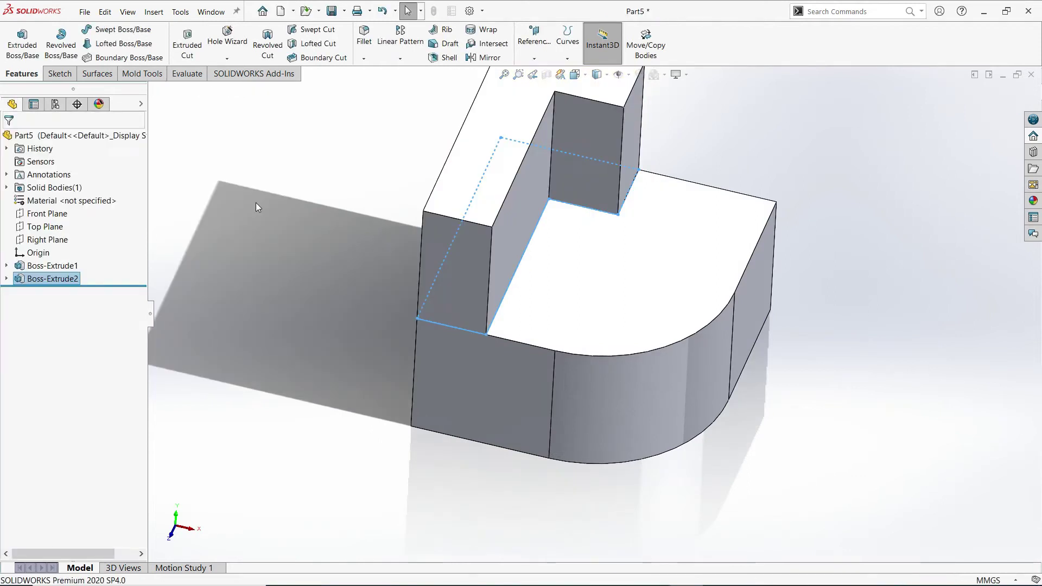
{"action": "middle_click_drag", "start_coordinate": [255, 203], "coordinate": [264, 255]}
{"action": "left_click", "coordinate": [640, 278]}
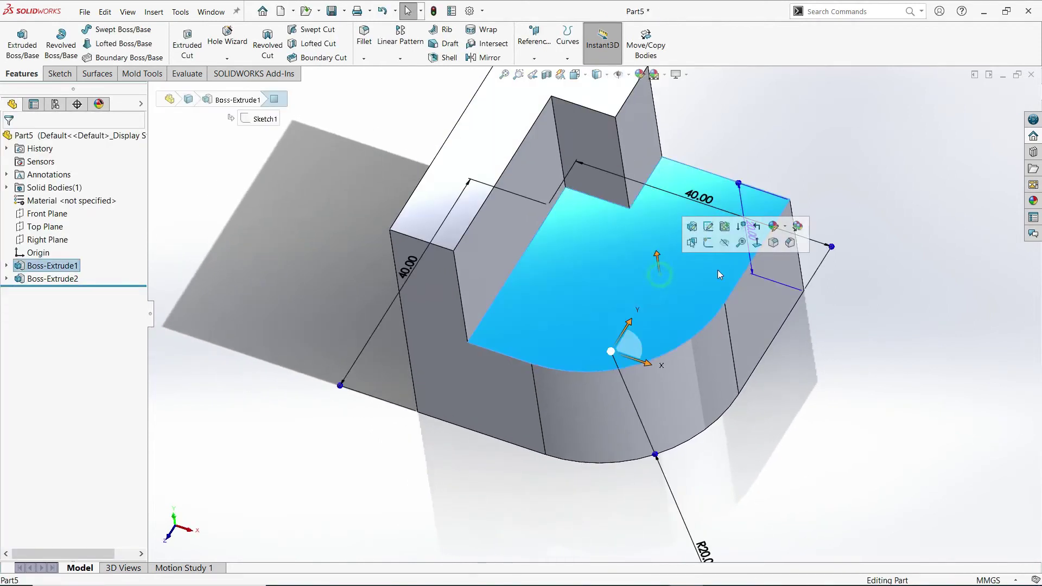
Start a sketch on the quarter-round top face and draw a small corner rectangle
{"action": "left_click", "coordinate": [707, 244]}
{"action": "key", "text": "space"}
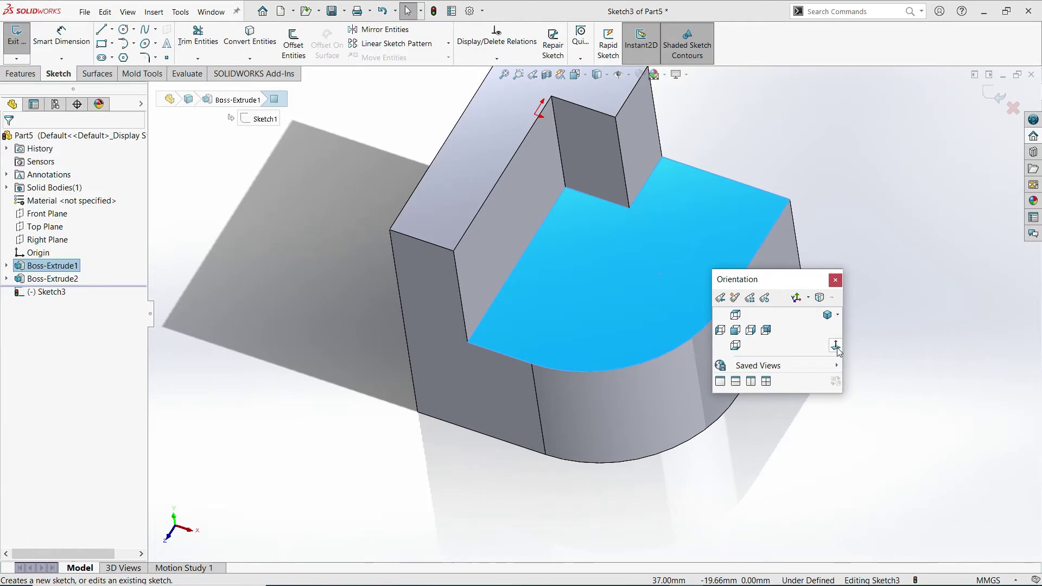
{"action": "left_click", "coordinate": [836, 348]}
{"action": "left_click", "coordinate": [101, 45]}
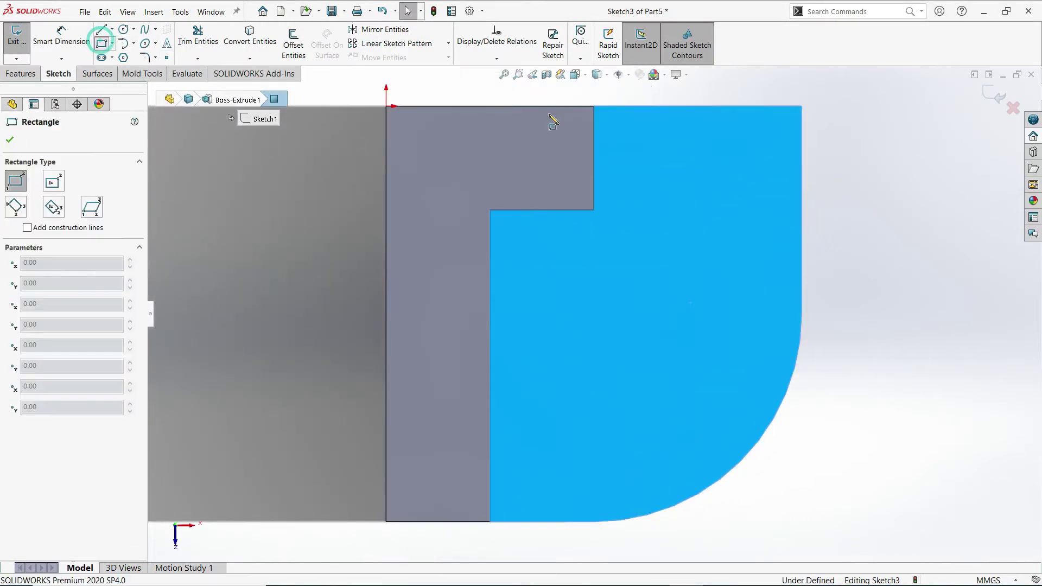
{"action": "left_click", "coordinate": [802, 106]}
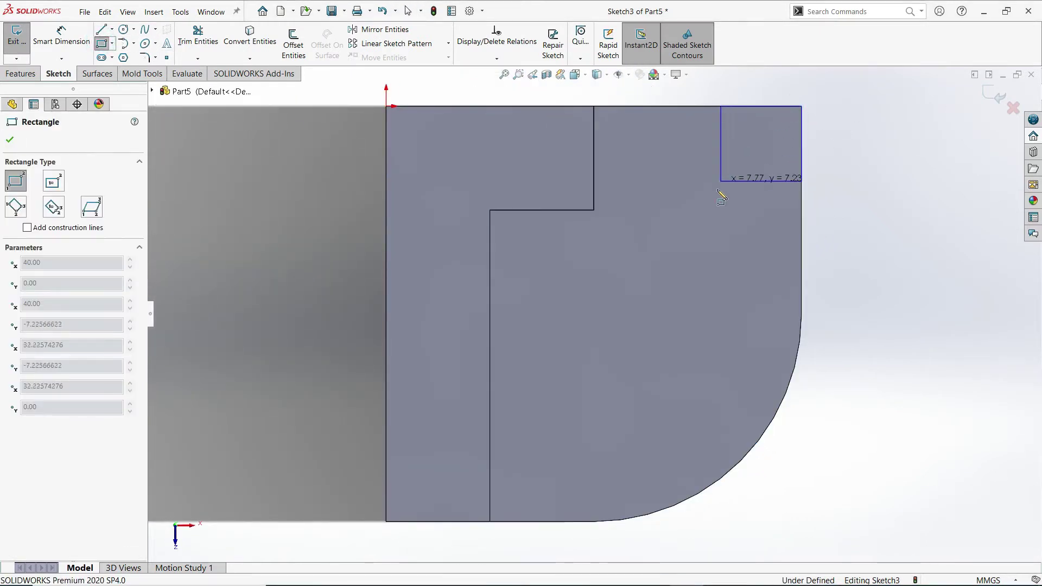
{"action": "left_click", "coordinate": [703, 207]}
Dimension the rectangle's top edge to 10 mm
{"action": "left_click", "coordinate": [76, 38]}
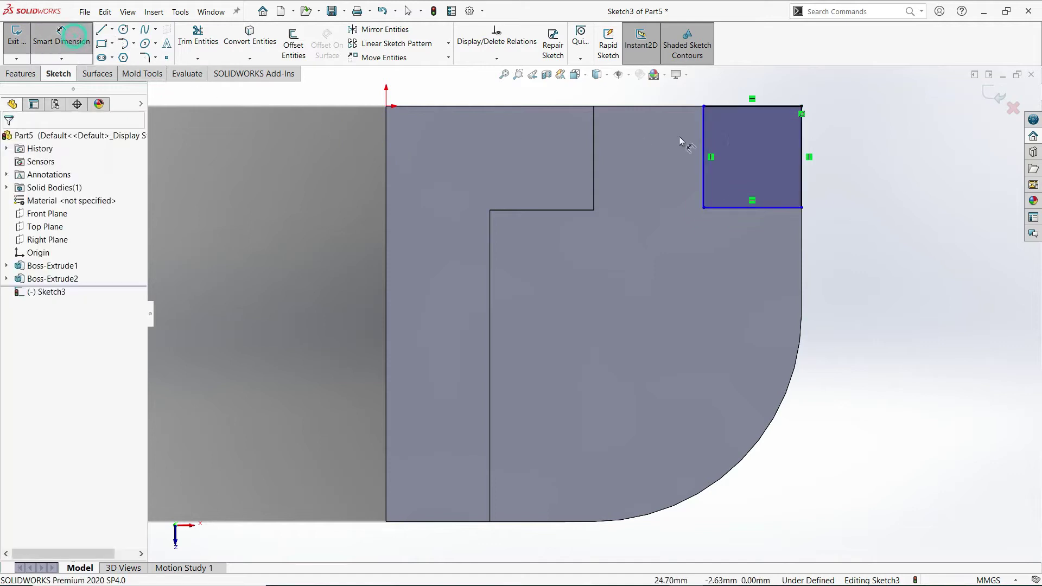
{"action": "left_click", "coordinate": [755, 107]}
{"action": "key", "text": "z"}
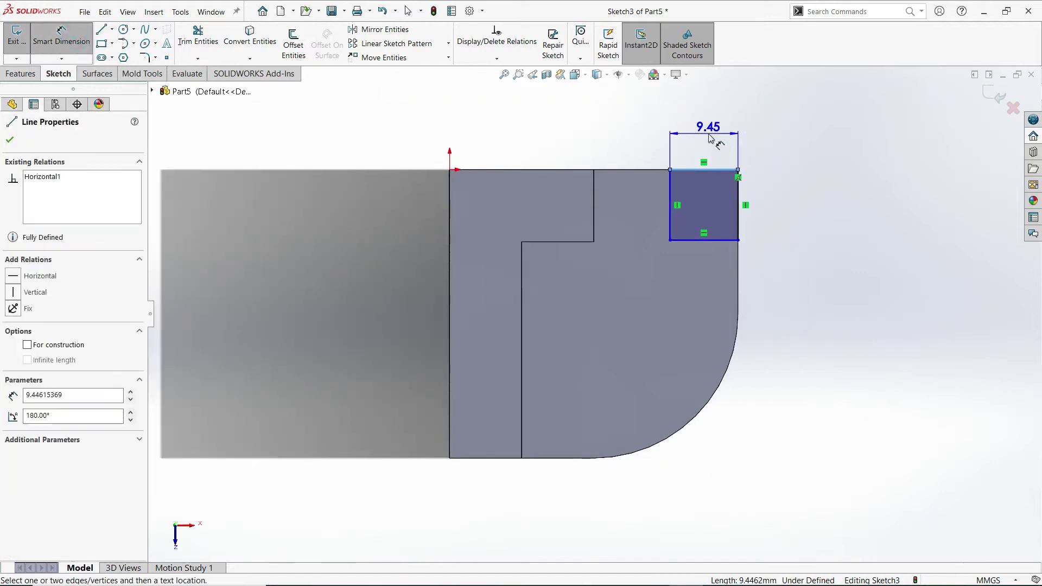
{"action": "left_click", "coordinate": [706, 144]}
{"action": "type", "text": "10"}
{"action": "key", "text": "Return"}
{"action": "scroll", "coordinate": [722, 162], "scroll_direction": "down", "scroll_amount": 2}
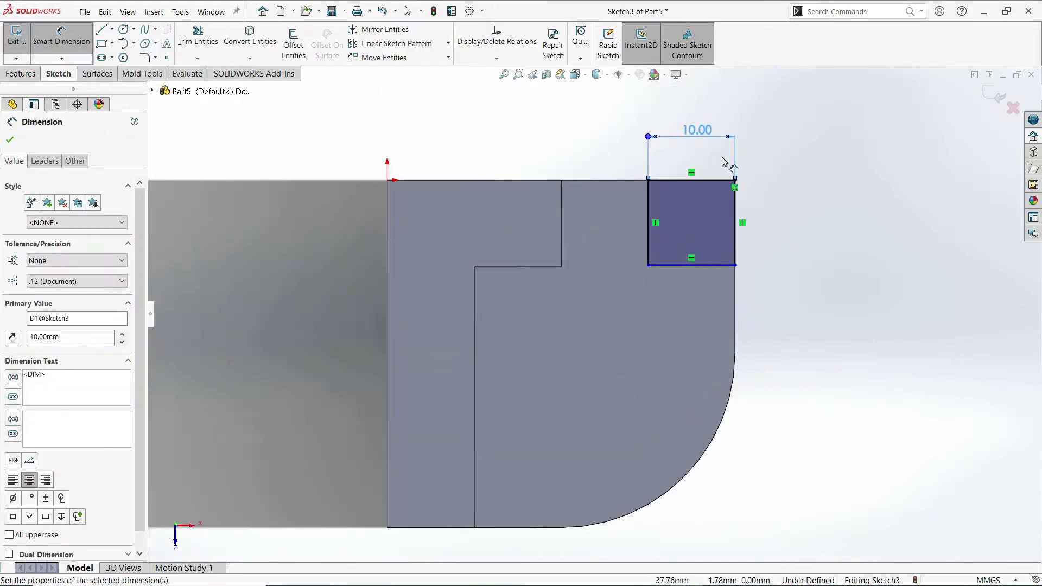
{"action": "left_click", "coordinate": [61, 36]}
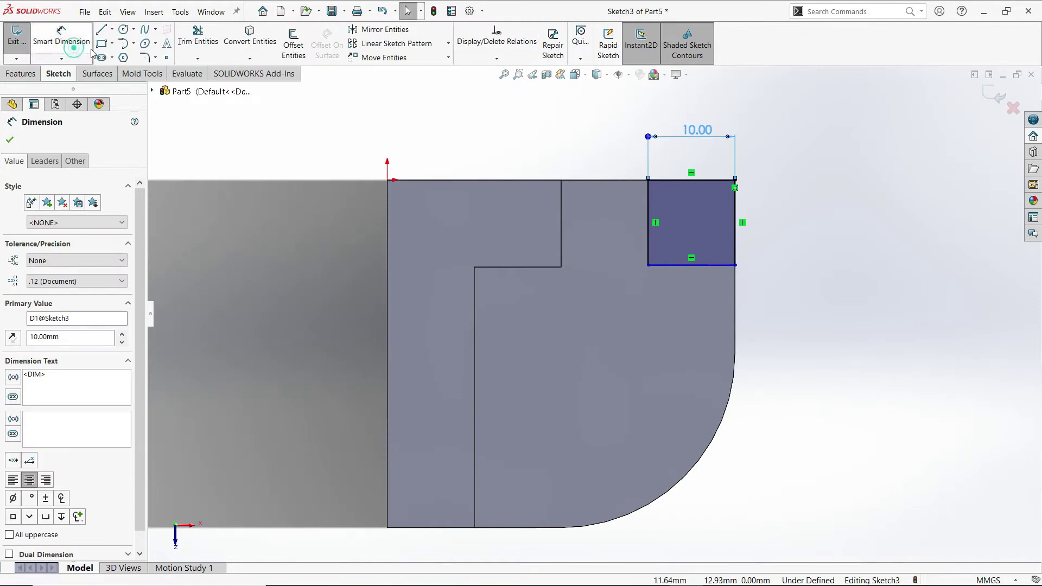
Make the rectangle's top and left edges Equal so it becomes a square
{"action": "left_click", "coordinate": [496, 58]}
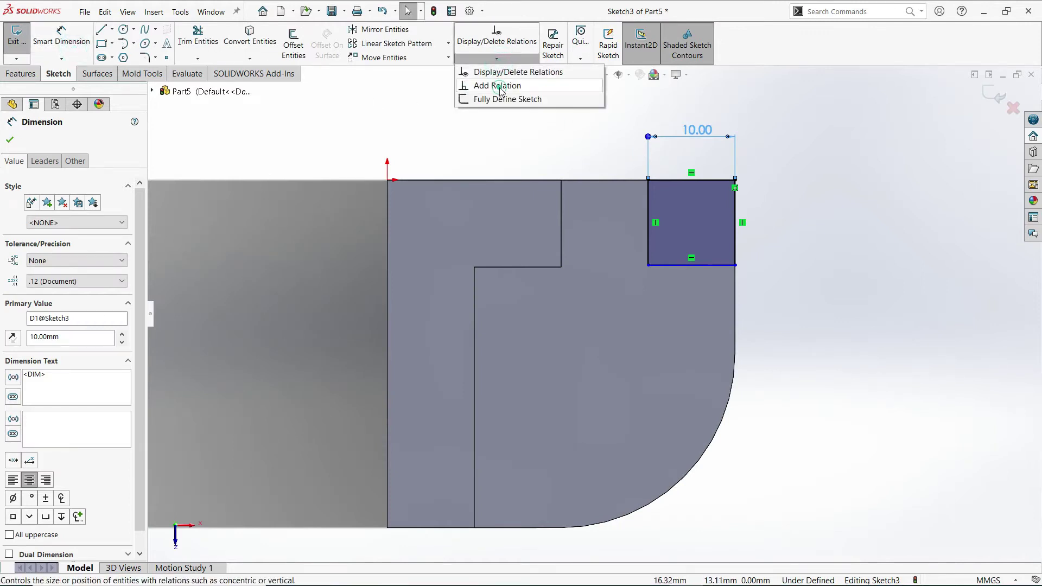
{"action": "left_click", "coordinate": [497, 85]}
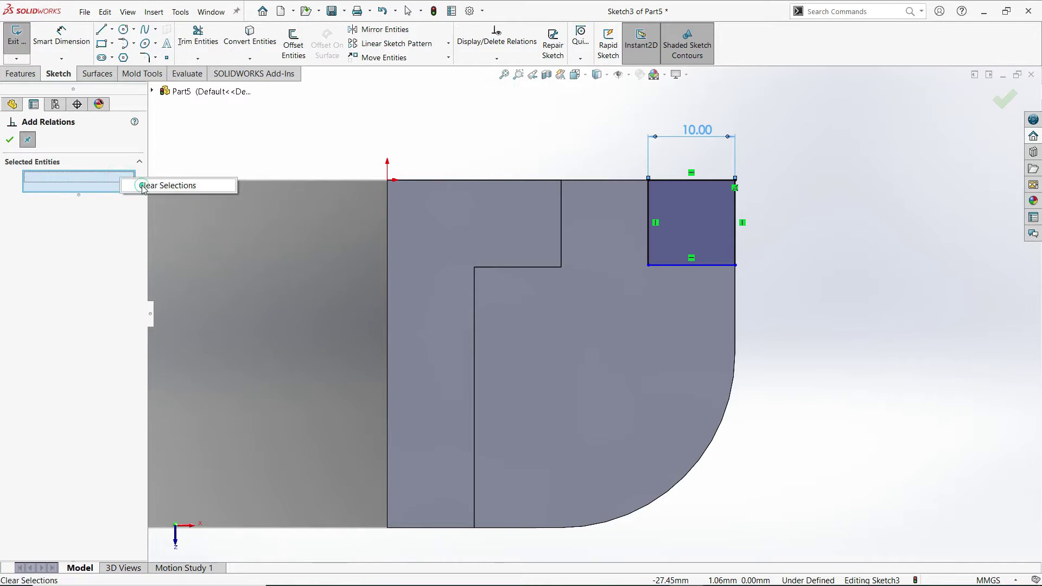
{"action": "left_click", "coordinate": [666, 179]}
{"action": "left_click", "coordinate": [65, 177]}
{"action": "right_click", "coordinate": [65, 176]}
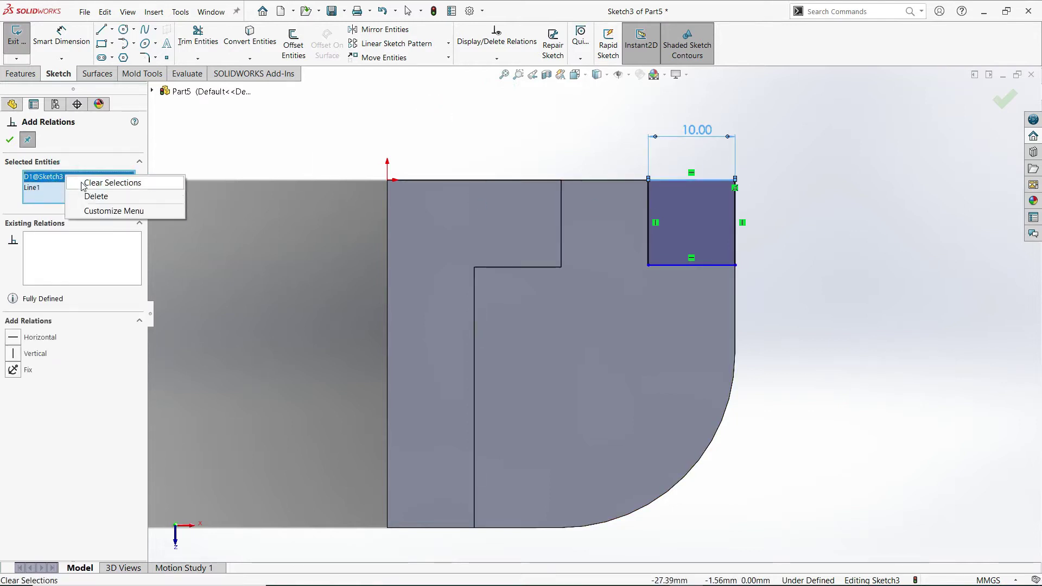
{"action": "left_click", "coordinate": [90, 195]}
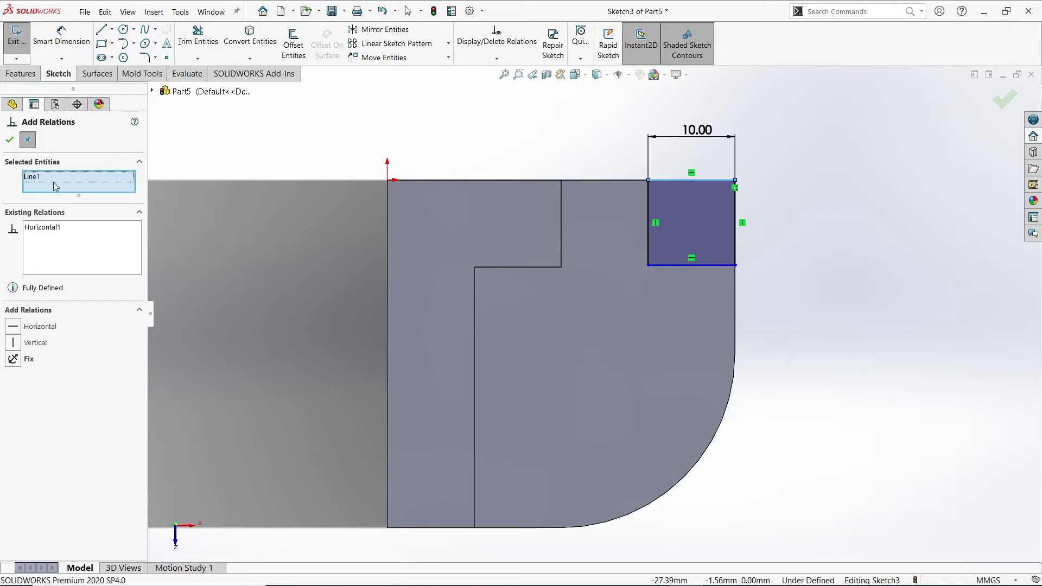
{"action": "left_click", "coordinate": [649, 197]}
{"action": "left_click", "coordinate": [13, 416]}
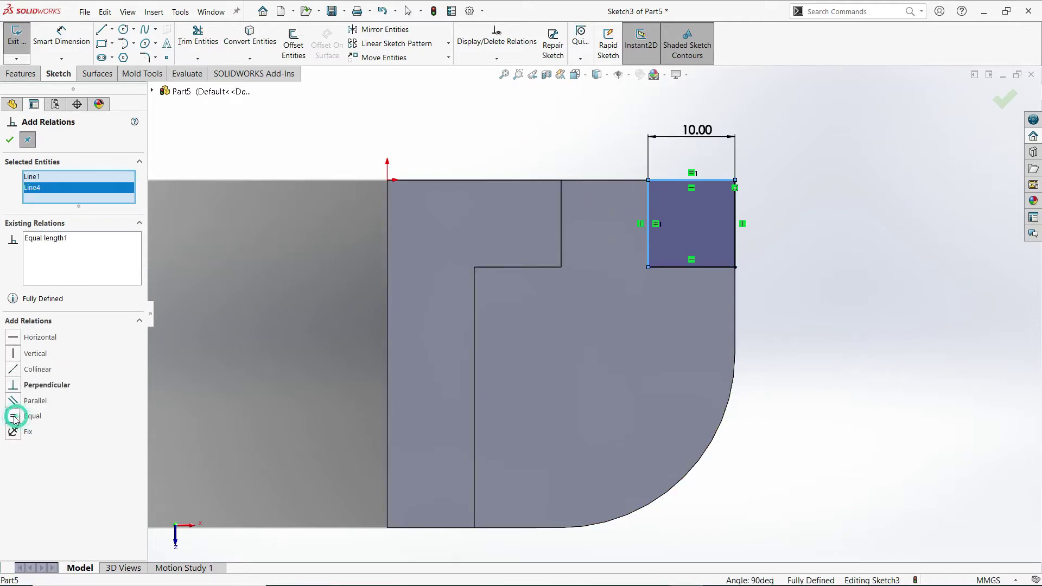
{"action": "left_click", "coordinate": [10, 140]}
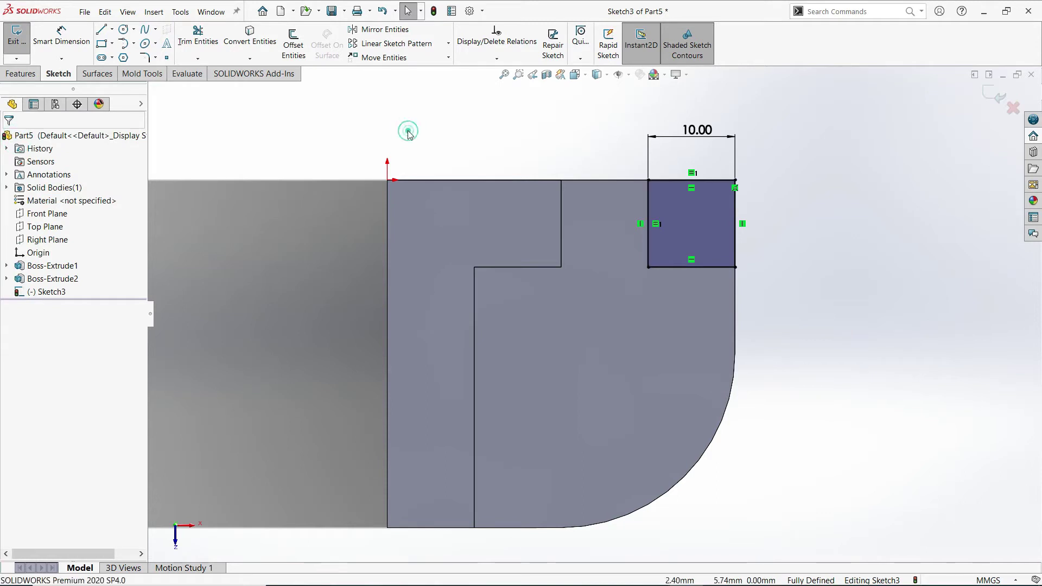
{"action": "left_click", "coordinate": [22, 74]}
Extrude the 10 mm square 10 mm as Boss-Extrude3, then view isometric
{"action": "left_click", "coordinate": [21, 54]}
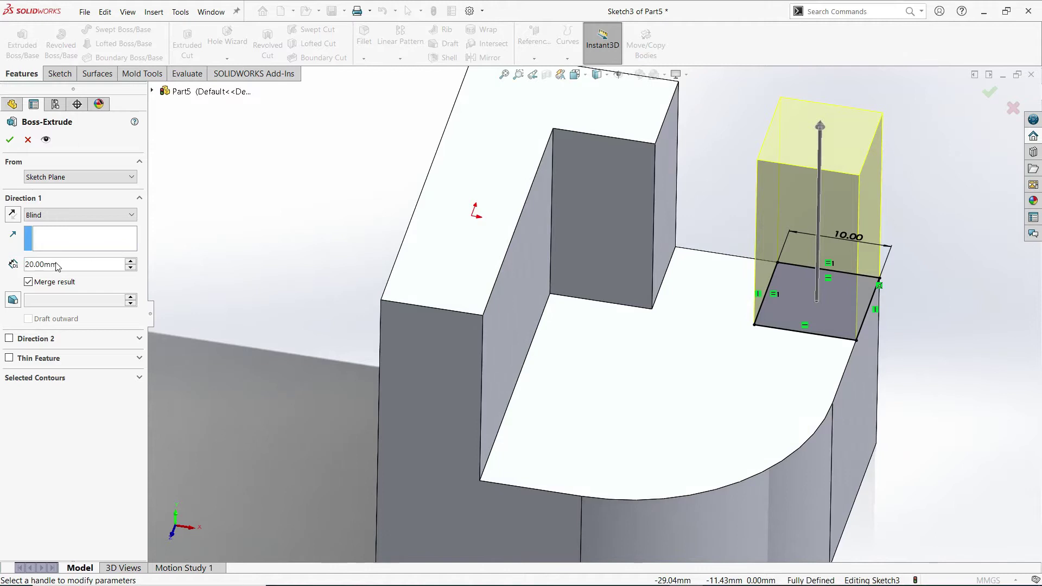
{"action": "left_click", "coordinate": [58, 265]}
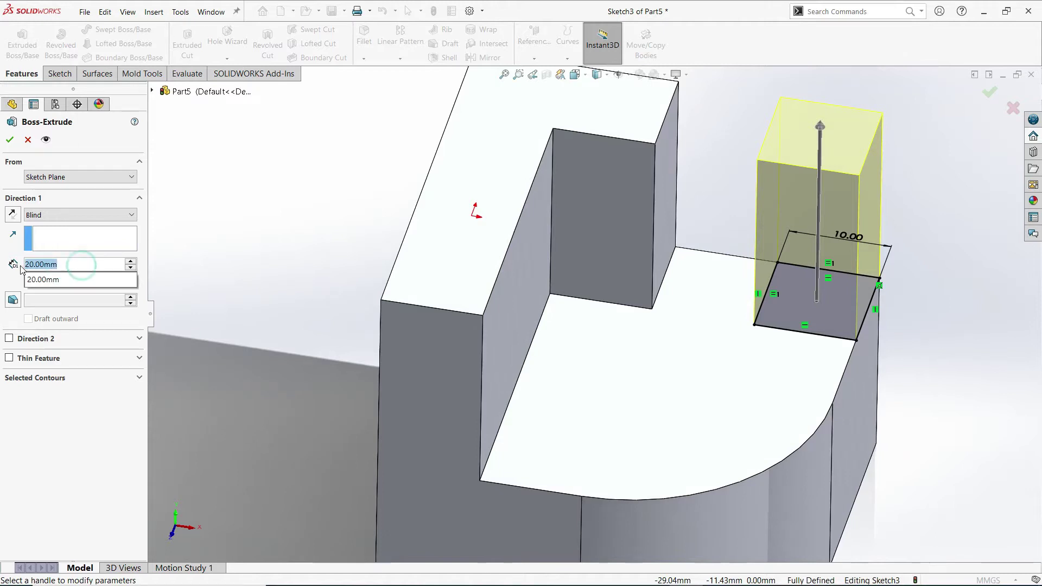
{"action": "type", "text": "10"}
{"action": "key", "text": "Return"}
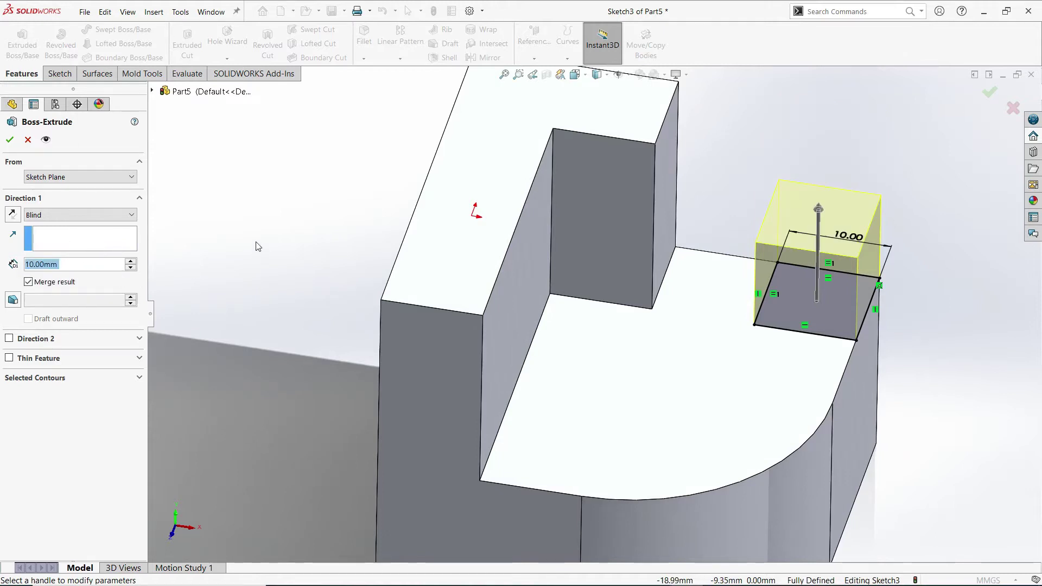
{"action": "left_click", "coordinate": [11, 142]}
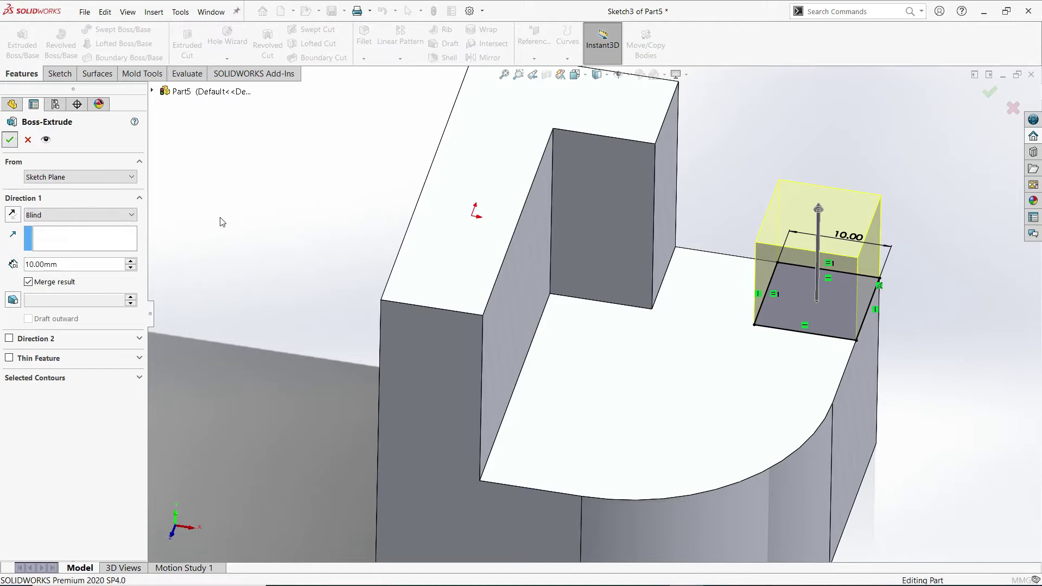
{"action": "key", "text": "space"}
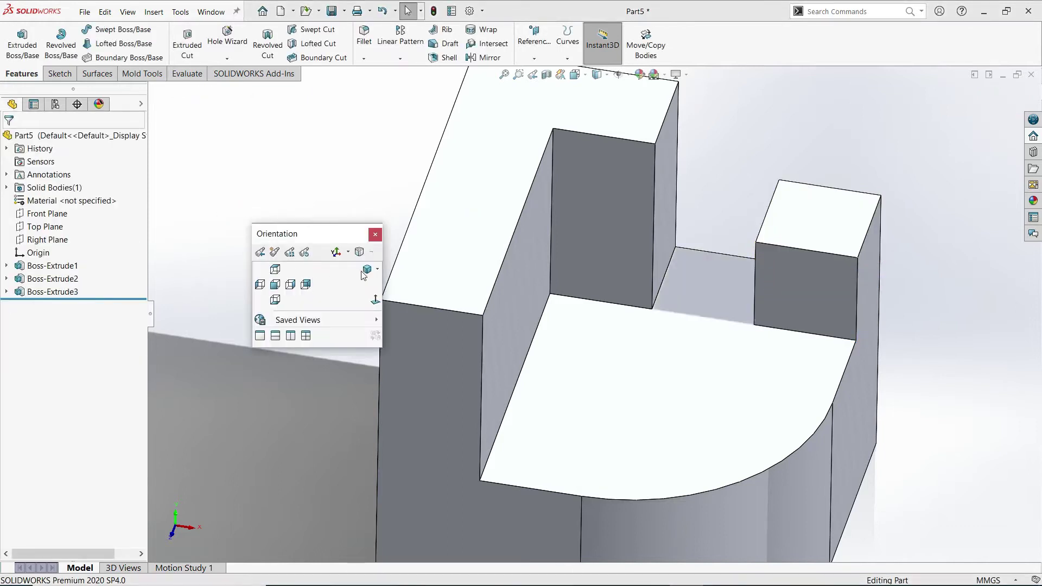
{"action": "left_click", "coordinate": [365, 269]}
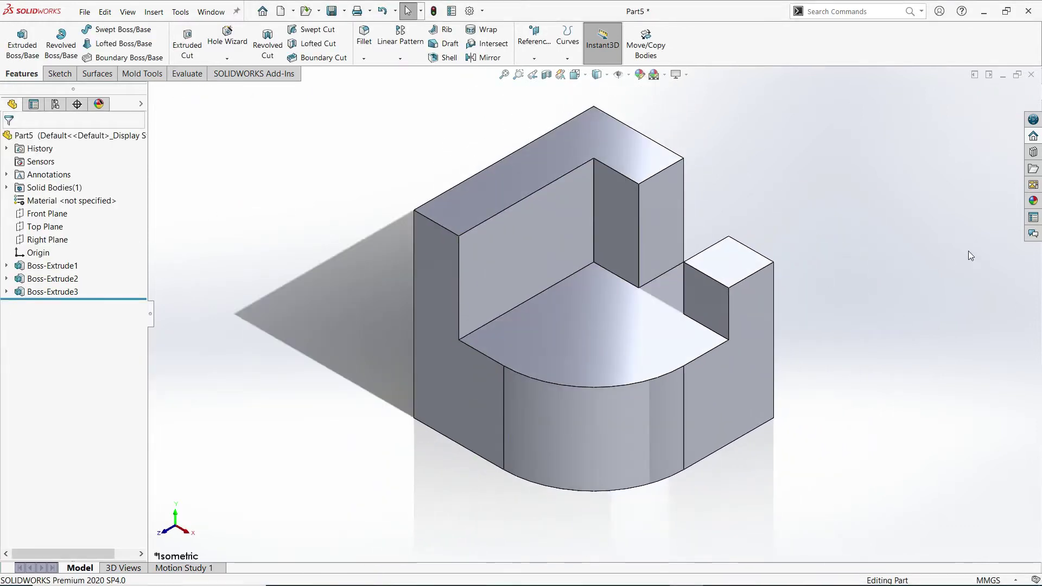
Start Sketch4 on the wall's inner side face, viewed Normal To
{"action": "left_click", "coordinate": [499, 251]}
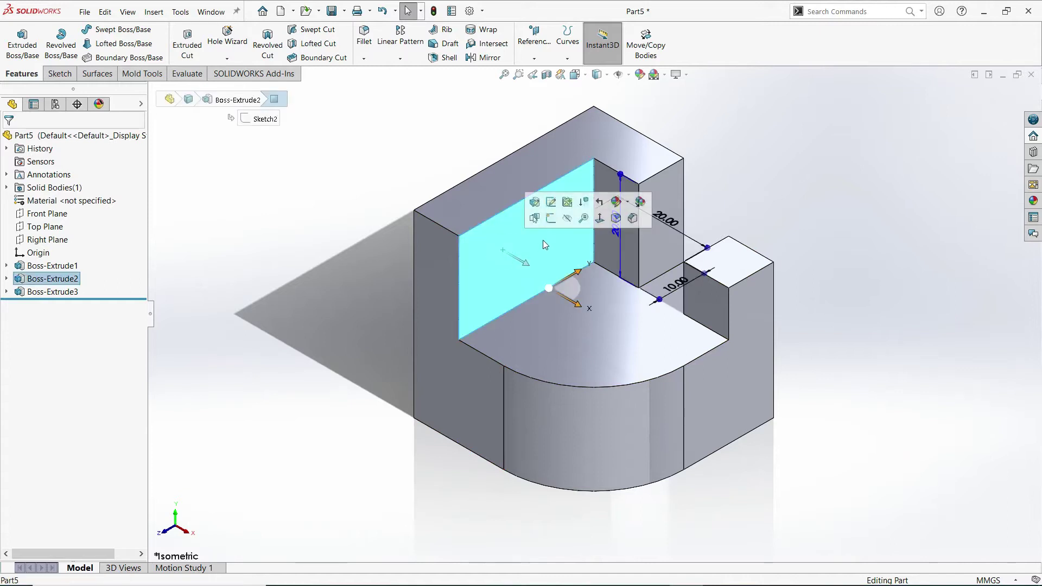
{"action": "left_click", "coordinate": [553, 219]}
{"action": "key", "text": "space"}
{"action": "key", "text": "ctrl+8"}
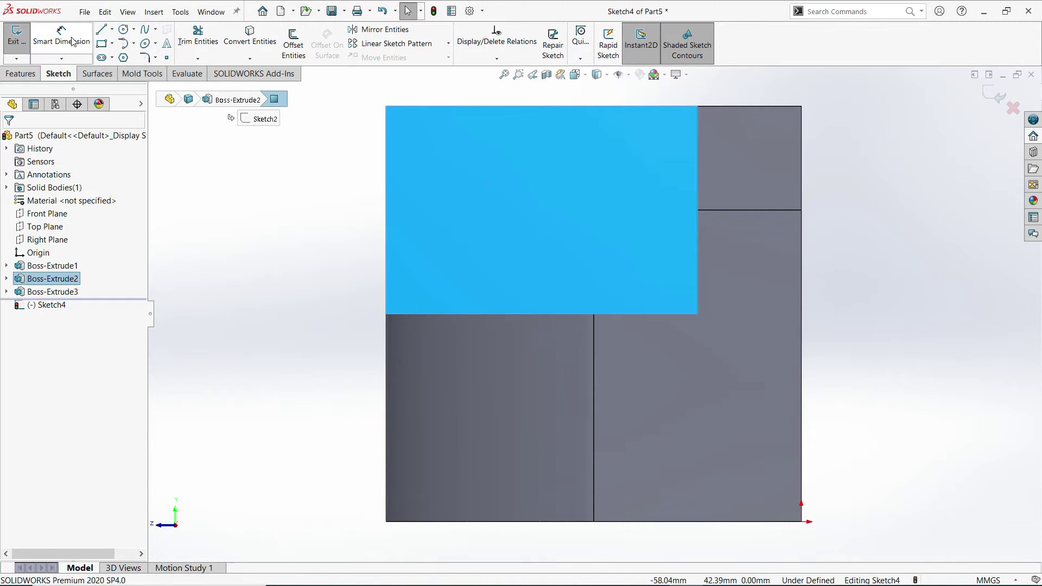
Draw the closed stepped profile with slanted lines and a horizontal ledge
{"action": "left_click", "coordinate": [101, 30]}
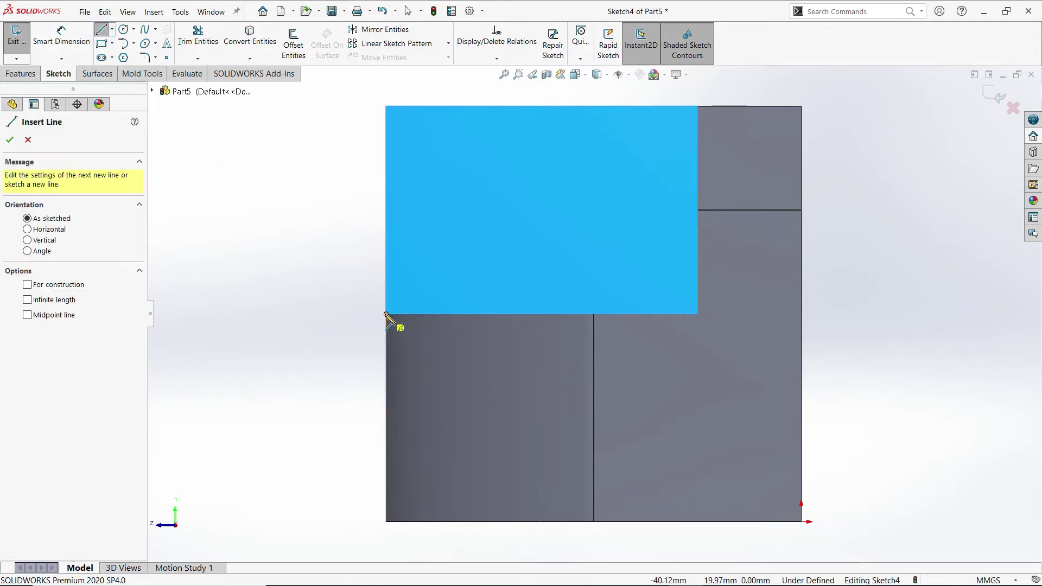
{"action": "left_click", "coordinate": [386, 314]}
{"action": "left_click", "coordinate": [469, 230]}
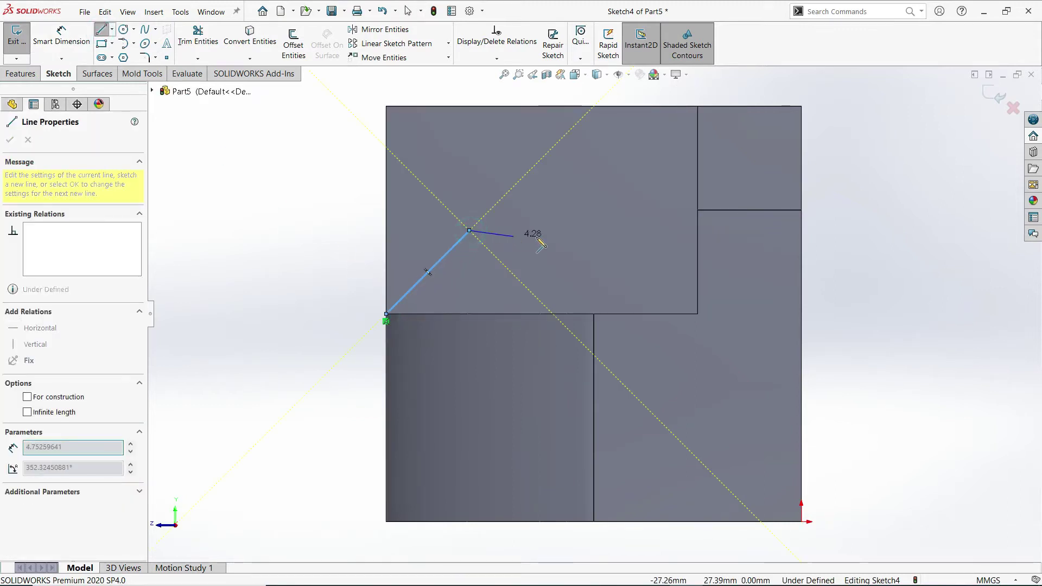
{"action": "left_click", "coordinate": [588, 230]}
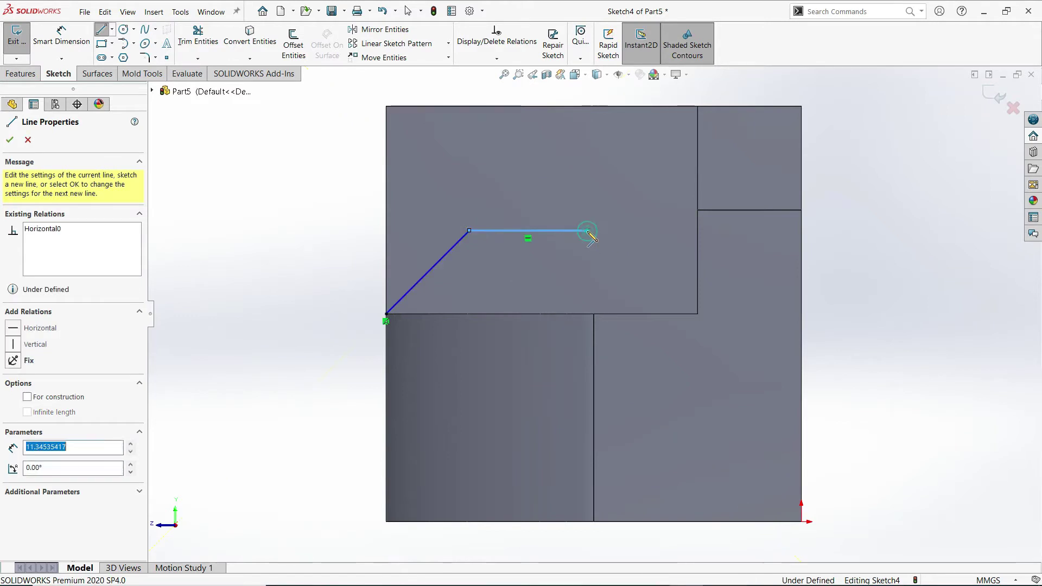
{"action": "left_click", "coordinate": [698, 107]}
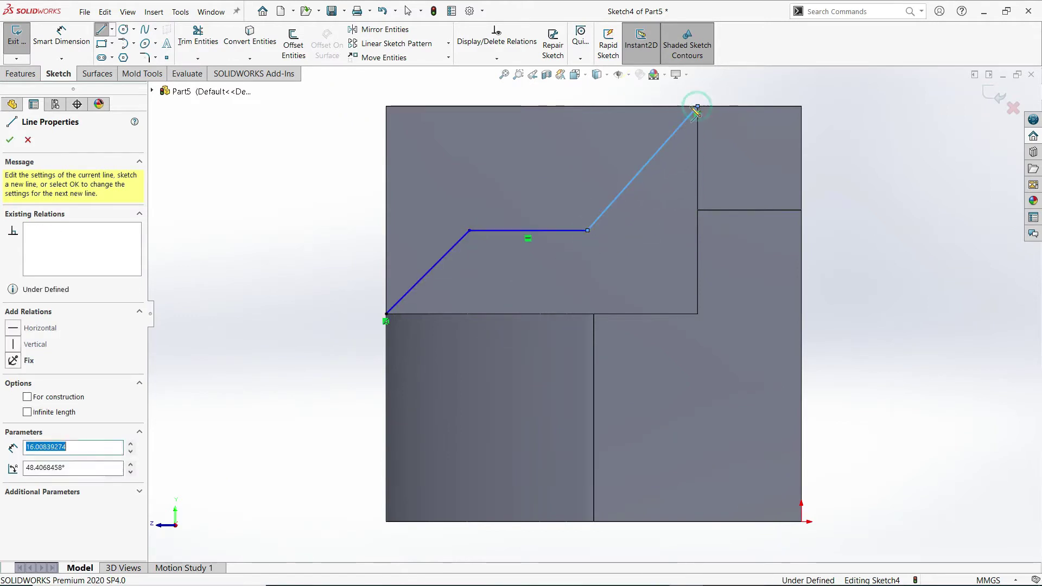
{"action": "left_click", "coordinate": [386, 107]}
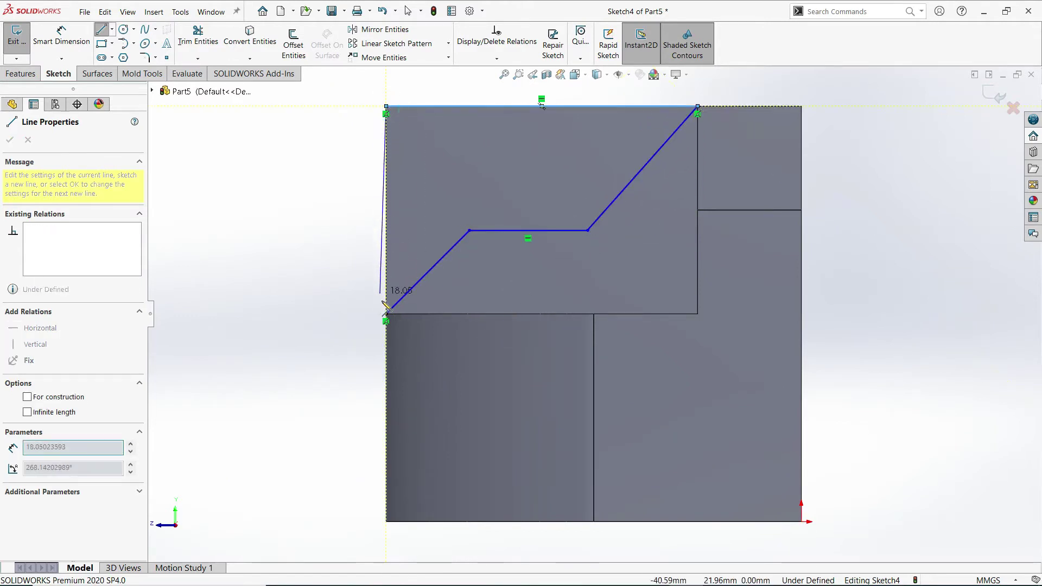
{"action": "left_click", "coordinate": [386, 314]}
Dimension the ledge's left end 10 mm from the left edge
{"action": "left_click", "coordinate": [62, 46]}
{"action": "scroll", "coordinate": [428, 191], "scroll_direction": "up", "scroll_amount": 2}
{"action": "scroll", "coordinate": [505, 296], "scroll_direction": "down", "scroll_amount": 2}
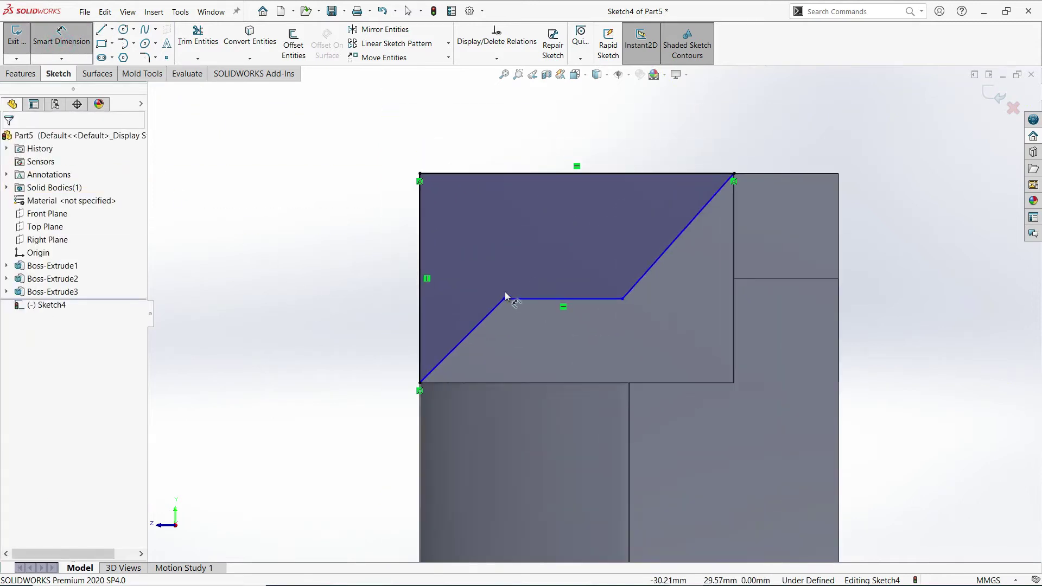
{"action": "left_click", "coordinate": [504, 299]}
{"action": "left_click", "coordinate": [420, 295]}
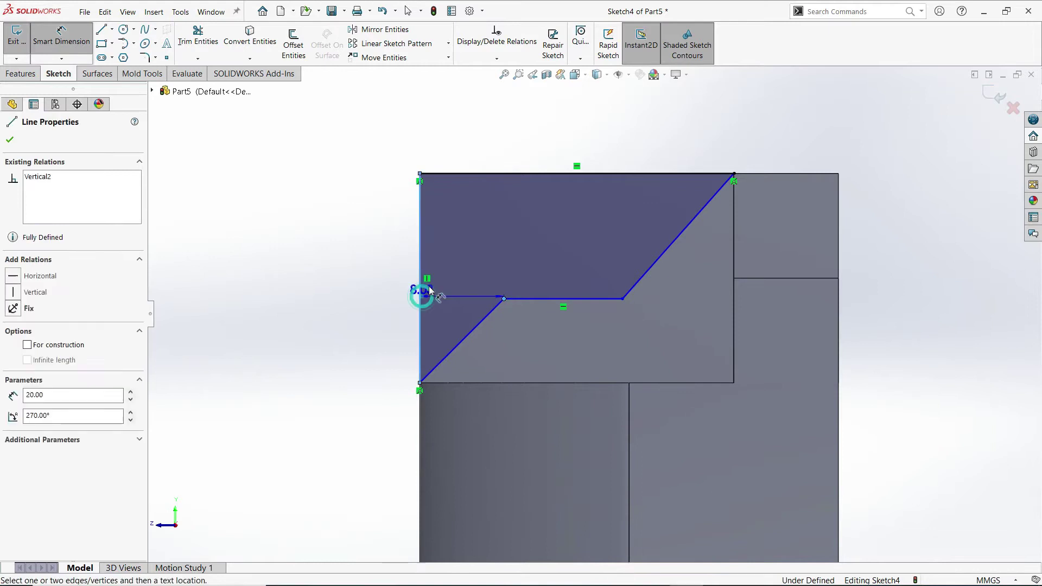
{"action": "left_click", "coordinate": [465, 236]}
{"action": "type", "text": "10"}
{"action": "key", "text": "Return"}
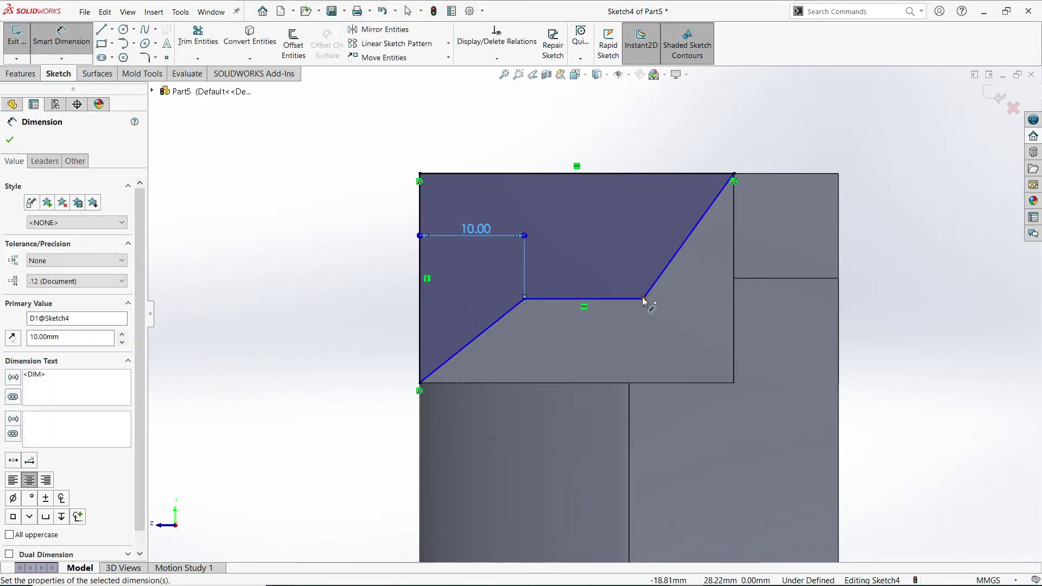
Dimension the 10 mm offset from the top-right corner and the 10 mm ledge depth
{"action": "left_click", "coordinate": [644, 299]}
{"action": "left_click", "coordinate": [733, 174]}
{"action": "left_click", "coordinate": [700, 140]}
{"action": "key", "text": "Return"}
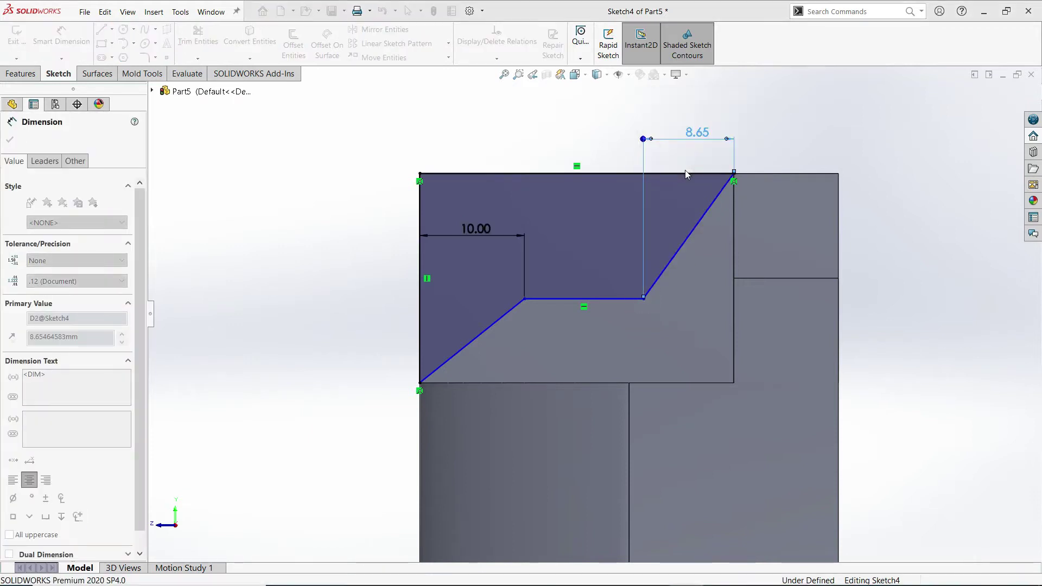
{"action": "left_click", "coordinate": [633, 328]}
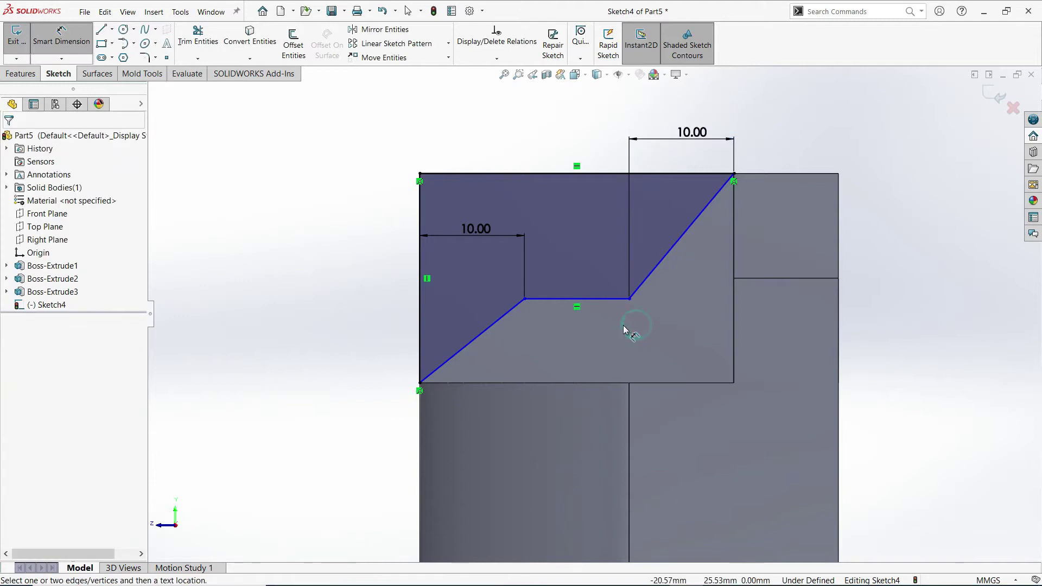
{"action": "left_click", "coordinate": [595, 305]}
{"action": "left_click", "coordinate": [598, 179]}
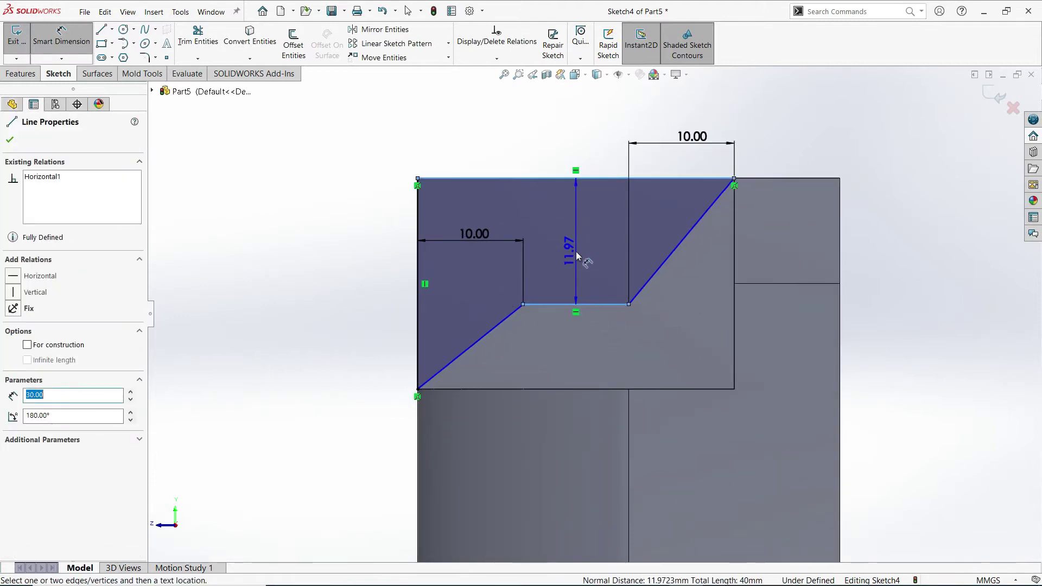
{"action": "left_click", "coordinate": [577, 255]}
{"action": "key", "text": "Return"}
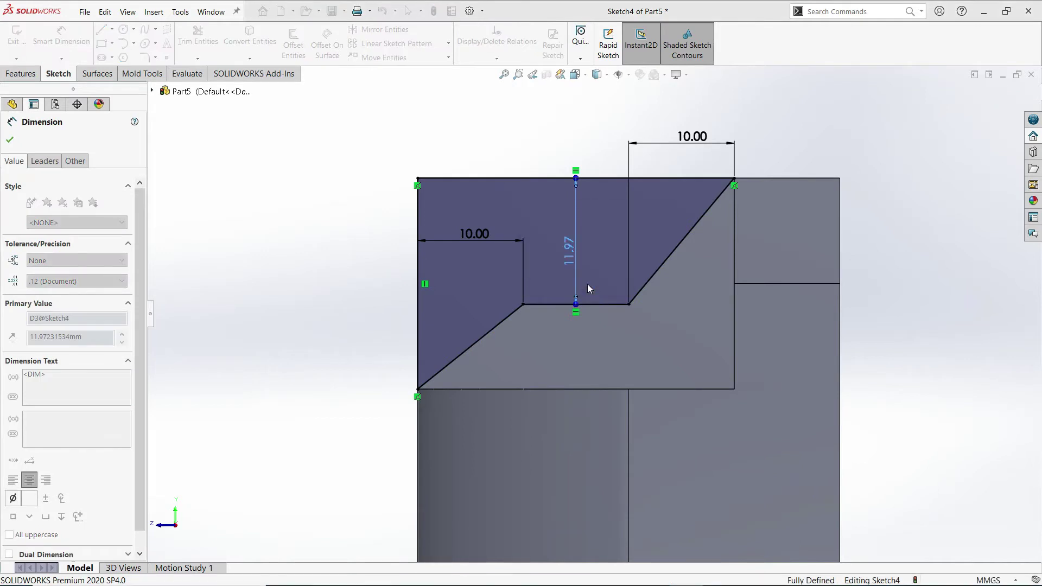
{"action": "left_click", "coordinate": [812, 139]}
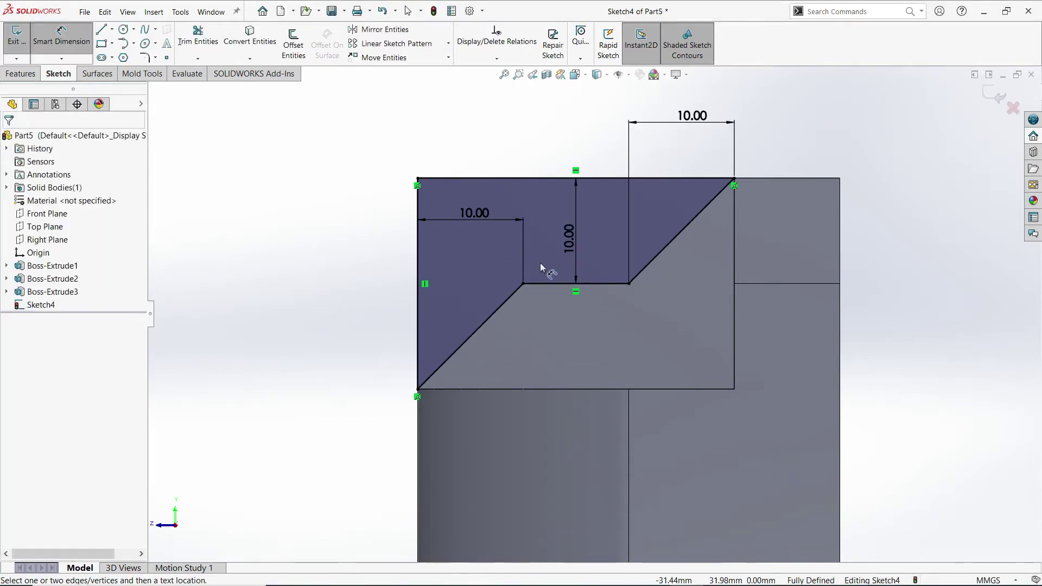
{"action": "left_click", "coordinate": [20, 73]}
Cut the stepped profile Through All as Cut-Extrude1, then view isometric
{"action": "left_click", "coordinate": [195, 46]}
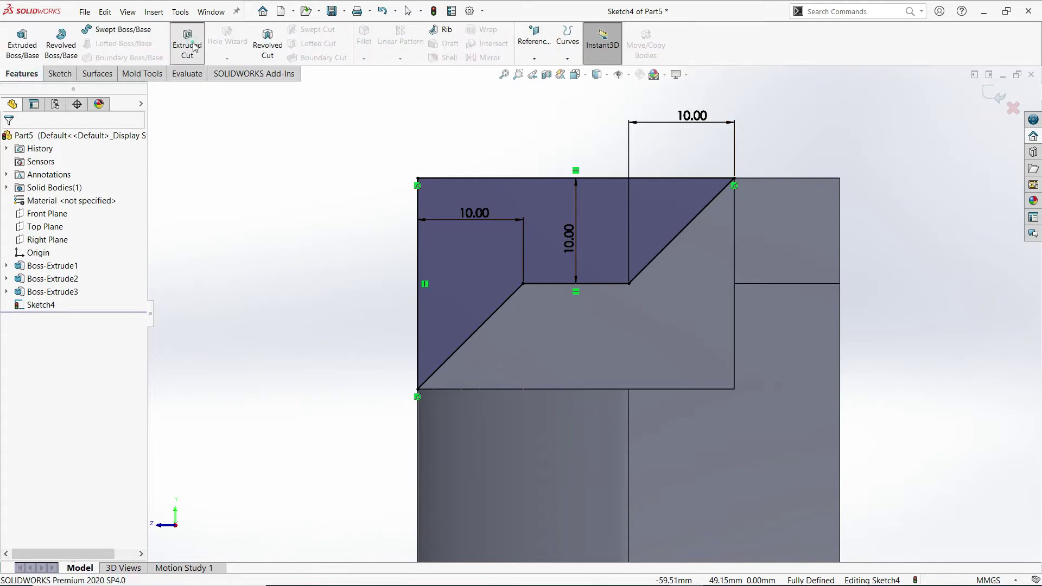
{"action": "left_click", "coordinate": [76, 215]}
{"action": "left_click", "coordinate": [58, 219]}
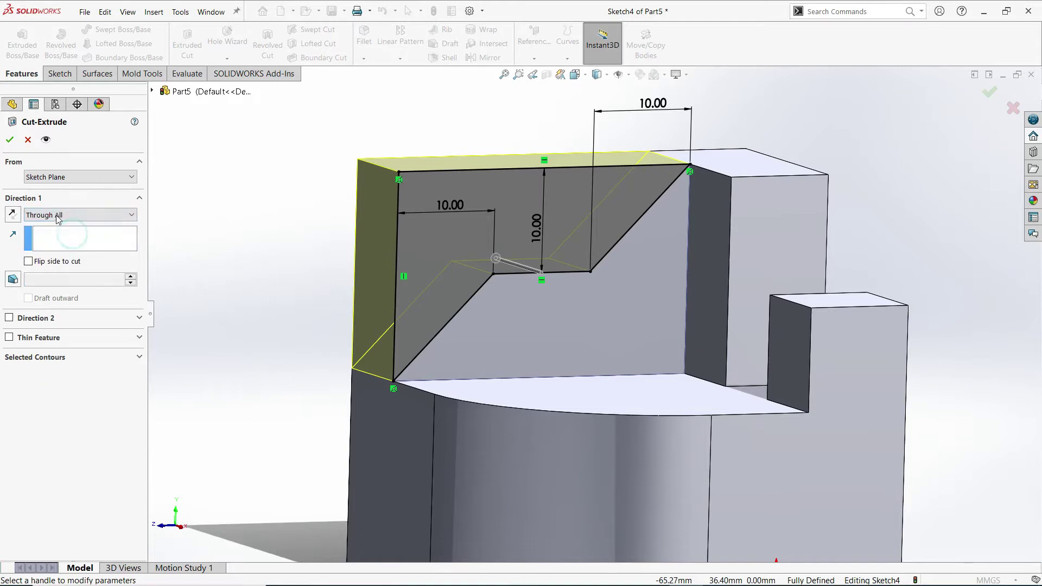
{"action": "left_click", "coordinate": [10, 144]}
{"action": "key", "text": "space"}
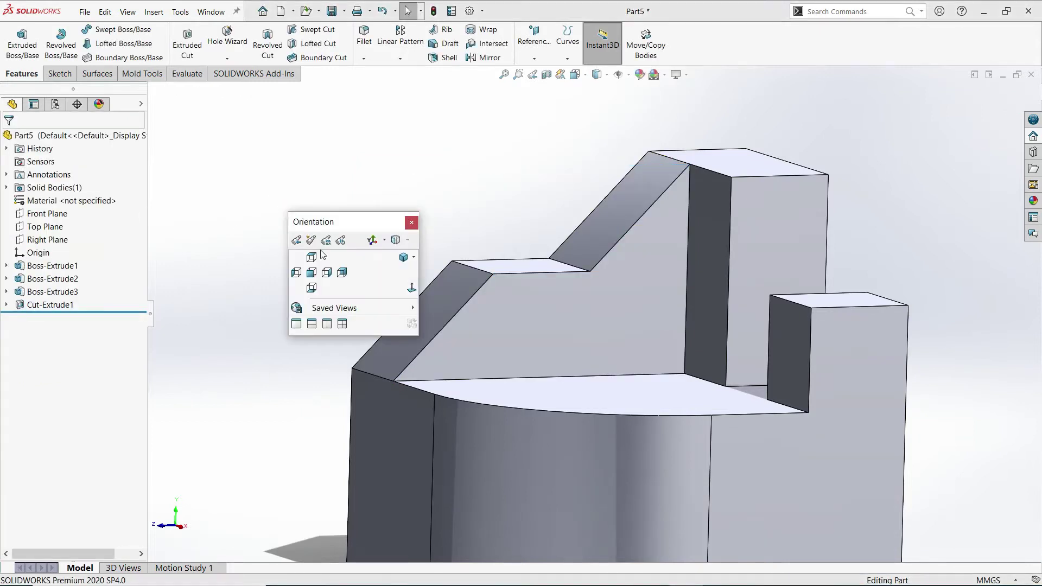
{"action": "left_click", "coordinate": [411, 257]}
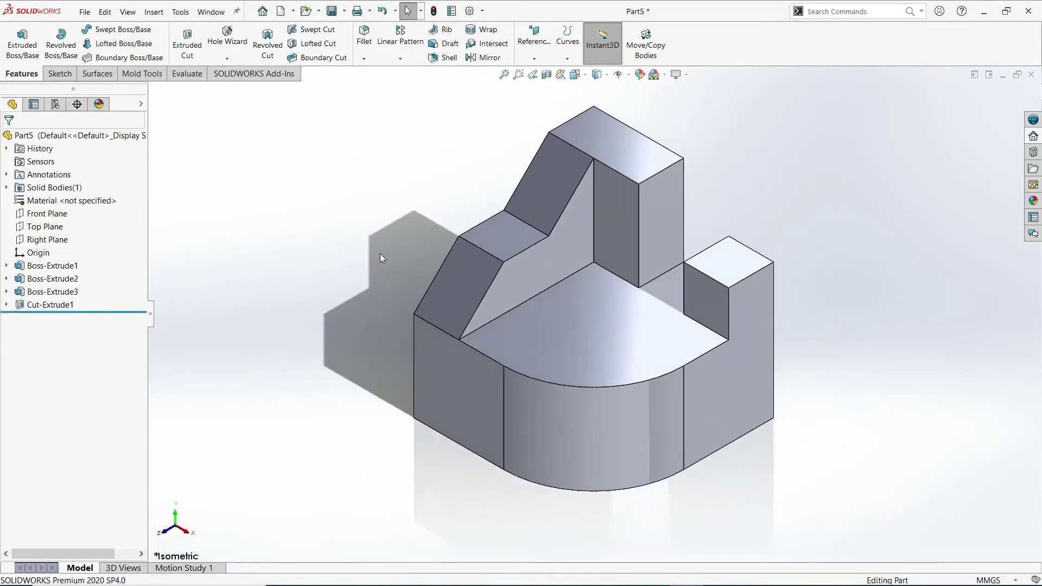
{"action": "left_click", "coordinate": [364, 59]}
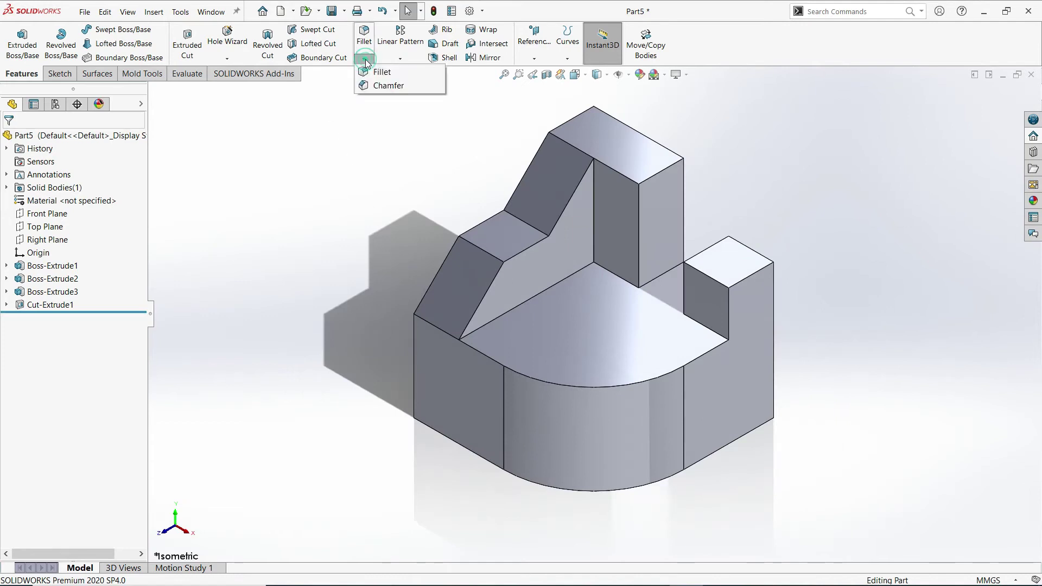
Chamfer the tall block's top edge at 10 mm and 45°
{"action": "left_click", "coordinate": [381, 90]}
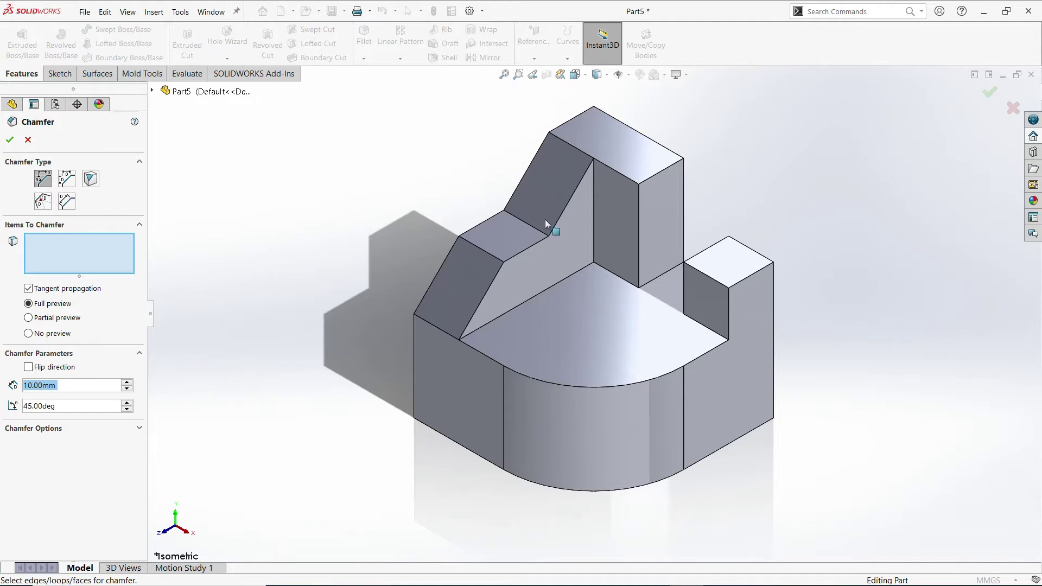
{"action": "left_click", "coordinate": [662, 173]}
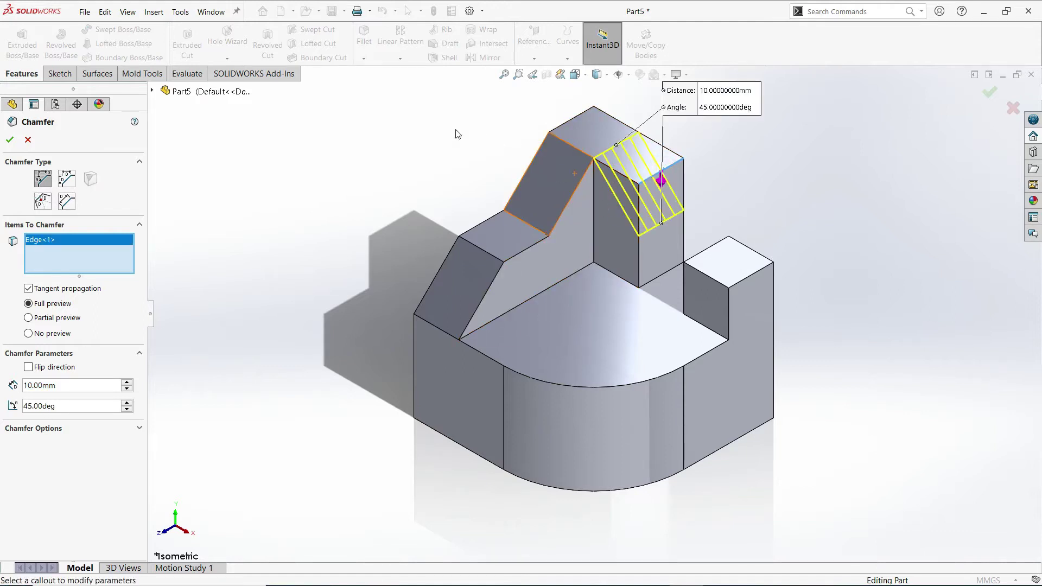
{"action": "left_click", "coordinate": [15, 143]}
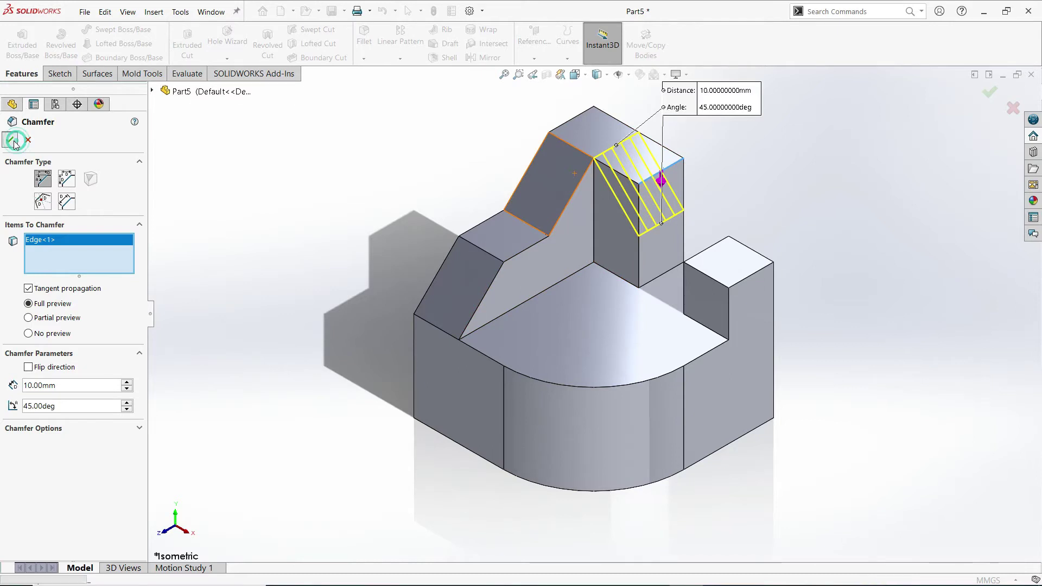
Sketch a circle on the quarter-round face at the arc centre and dimension it Ø20
{"action": "left_click", "coordinate": [605, 328]}
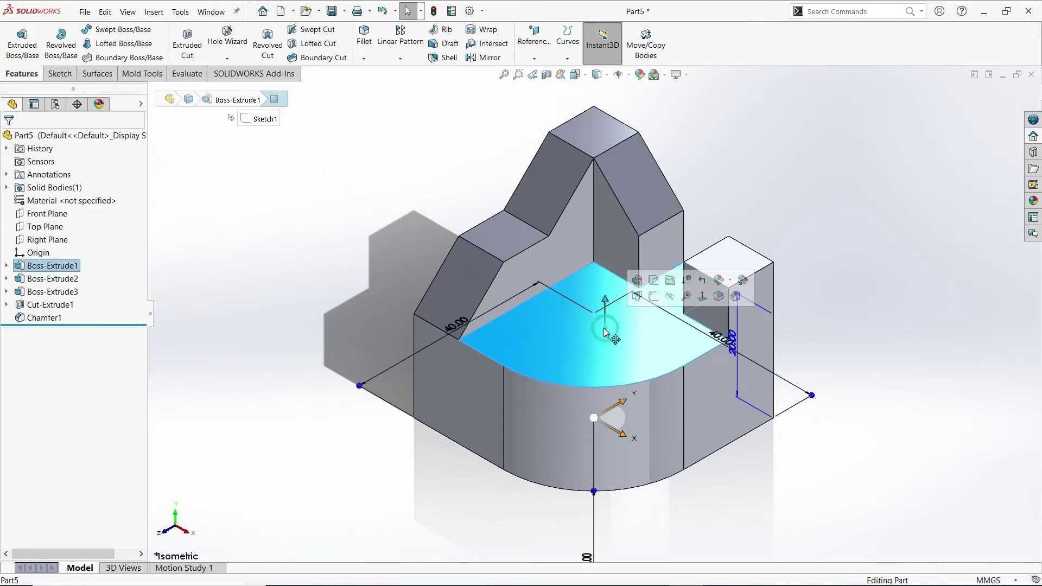
{"action": "left_click", "coordinate": [653, 299]}
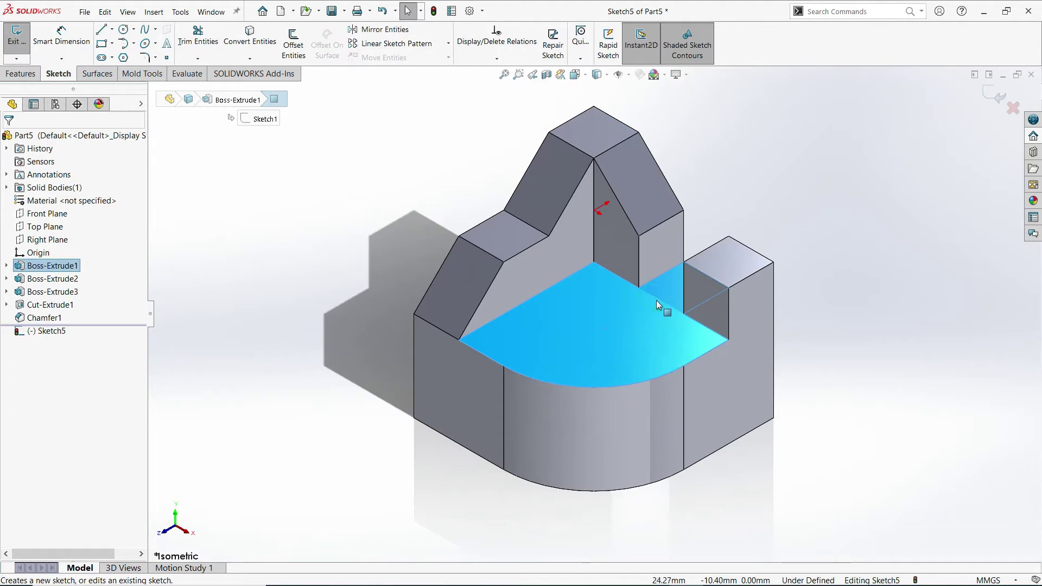
{"action": "key", "text": "space"}
{"action": "left_click", "coordinate": [658, 331]}
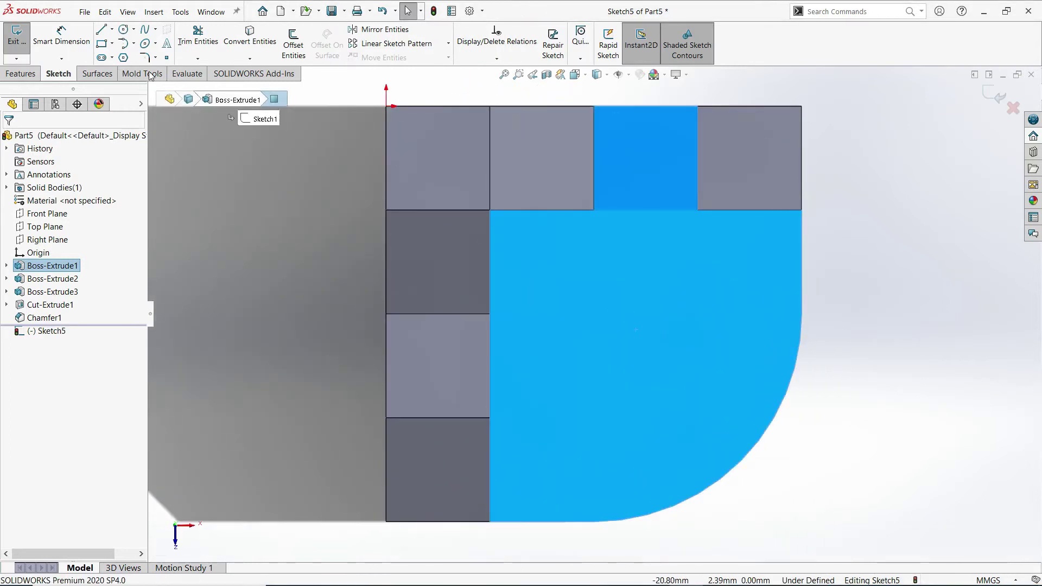
{"action": "left_click", "coordinate": [124, 28]}
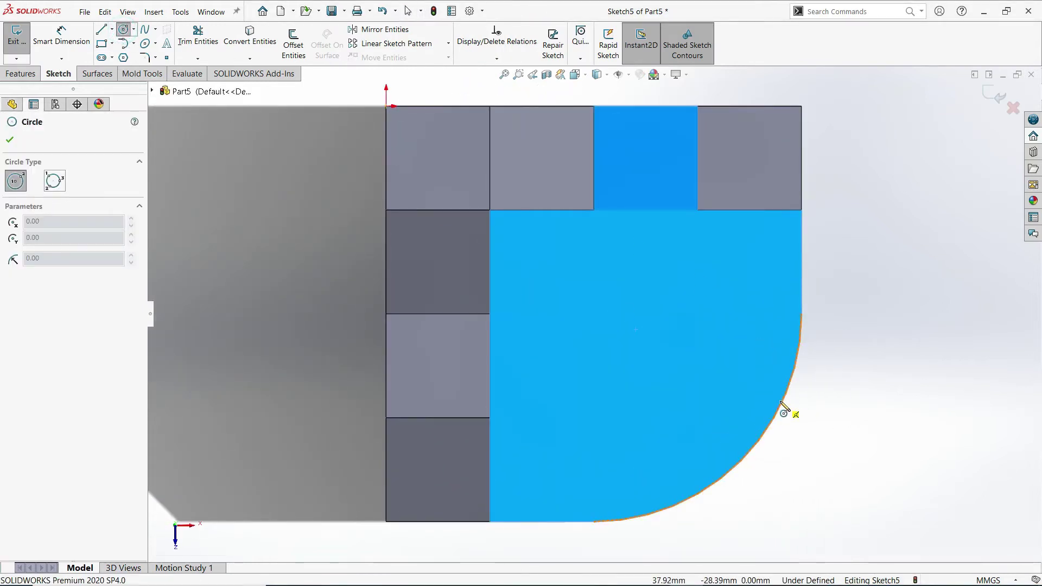
{"action": "left_click", "coordinate": [594, 314]}
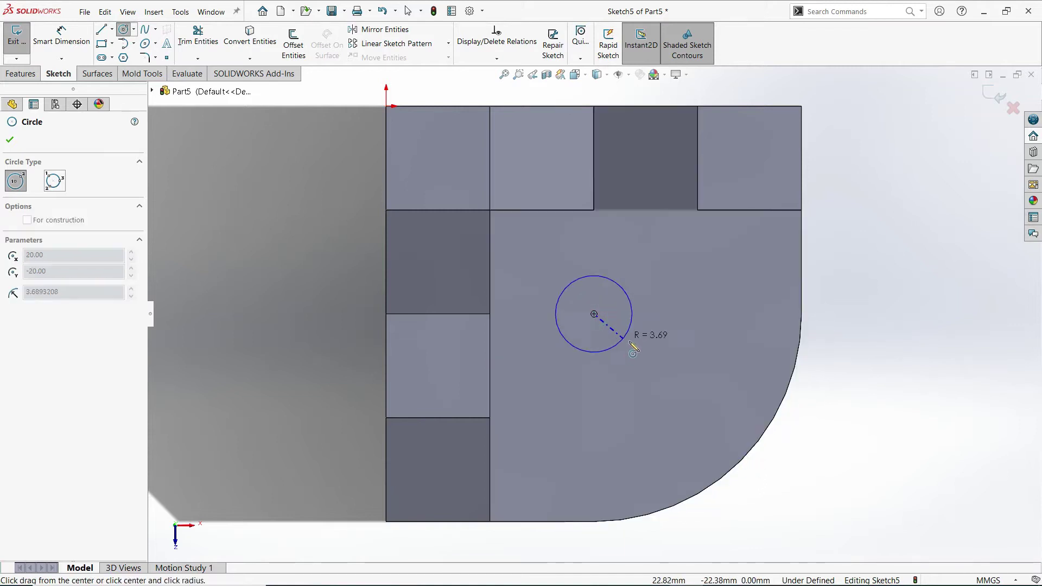
{"action": "left_click", "coordinate": [655, 369]}
{"action": "left_click", "coordinate": [68, 41]}
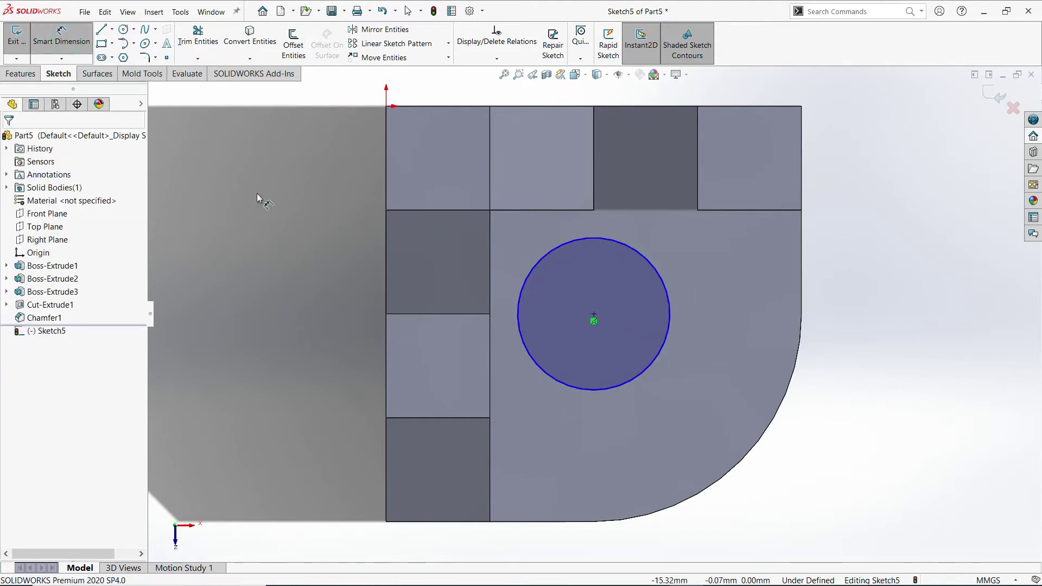
{"action": "left_click", "coordinate": [652, 263]}
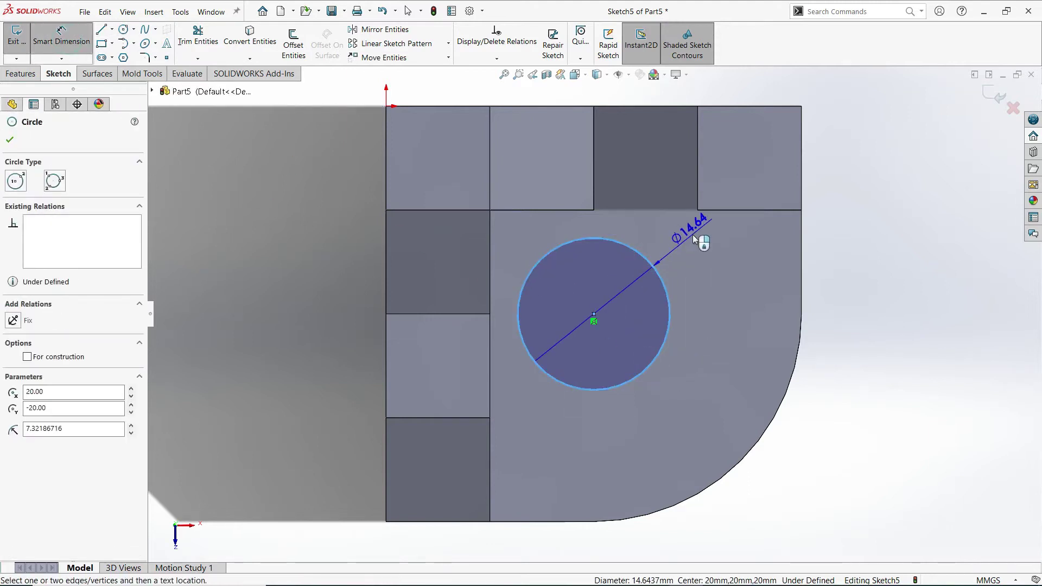
{"action": "left_click", "coordinate": [693, 235]}
{"action": "type", "text": "20"}
{"action": "key", "text": "Return"}
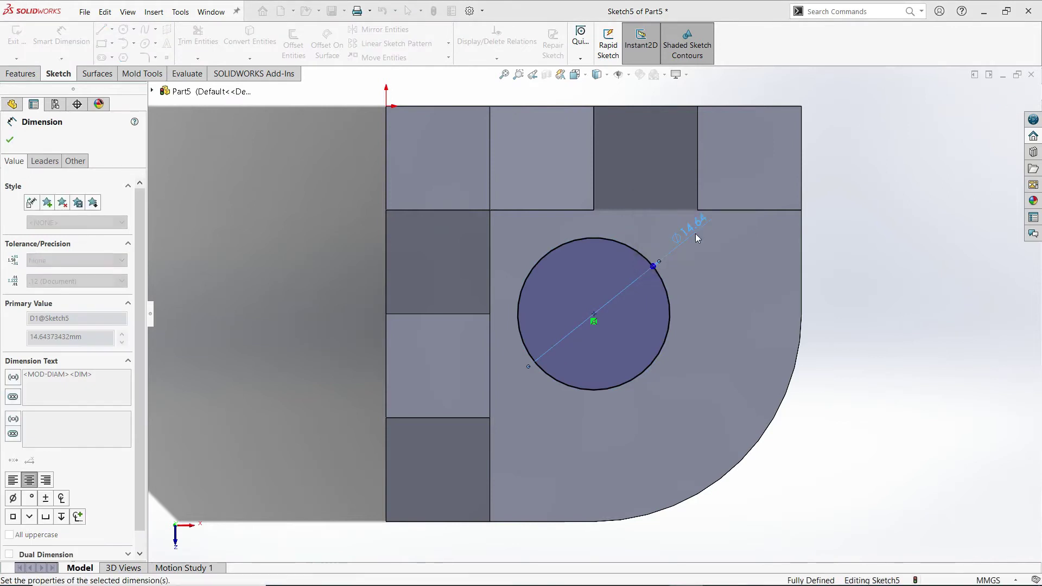
Extrude-cut the Ø20 circle Through All and return to the isometric view
{"action": "left_click", "coordinate": [37, 71]}
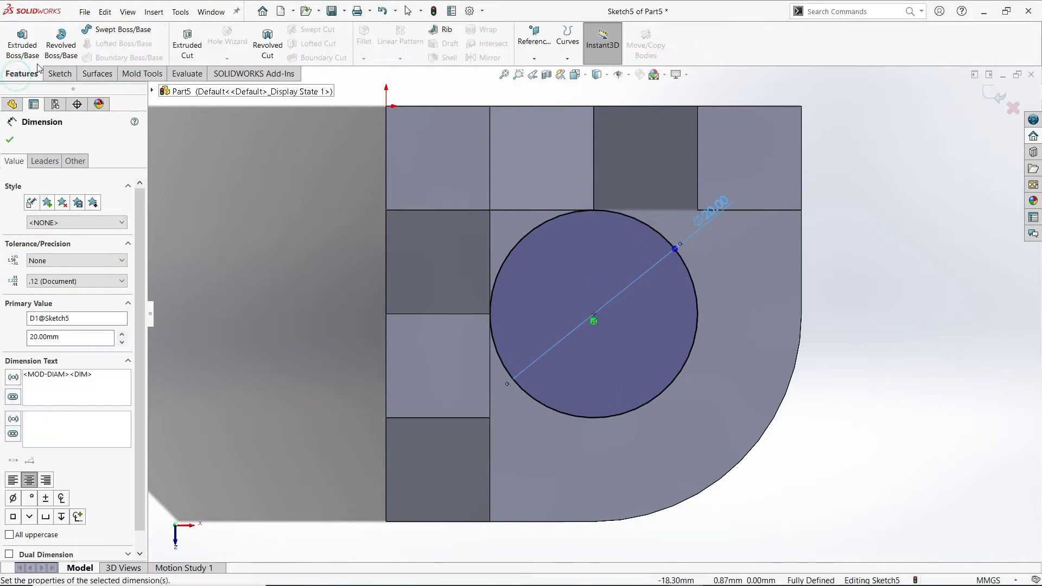
{"action": "left_click", "coordinate": [179, 52]}
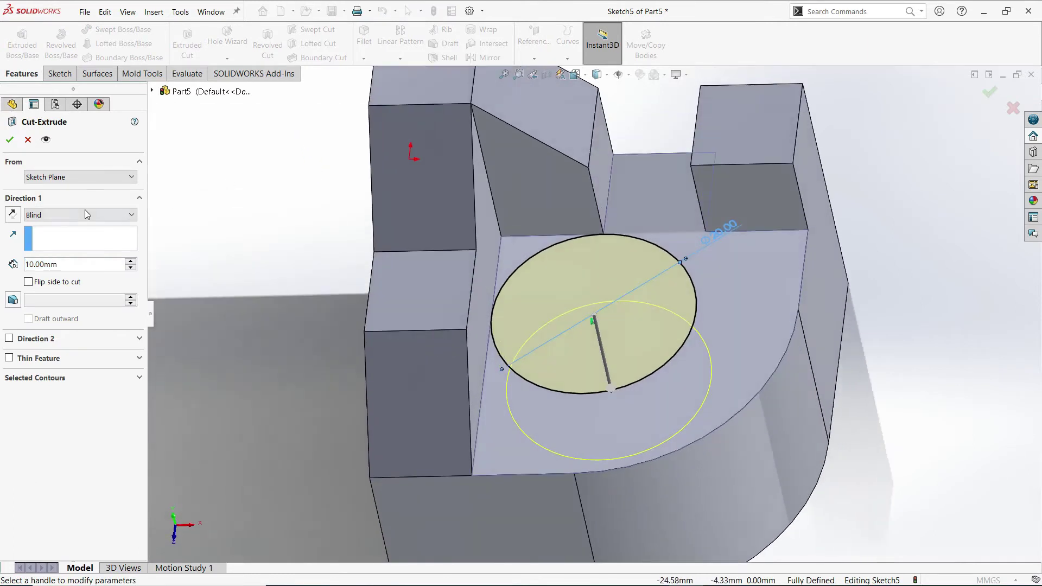
{"action": "left_click", "coordinate": [85, 214]}
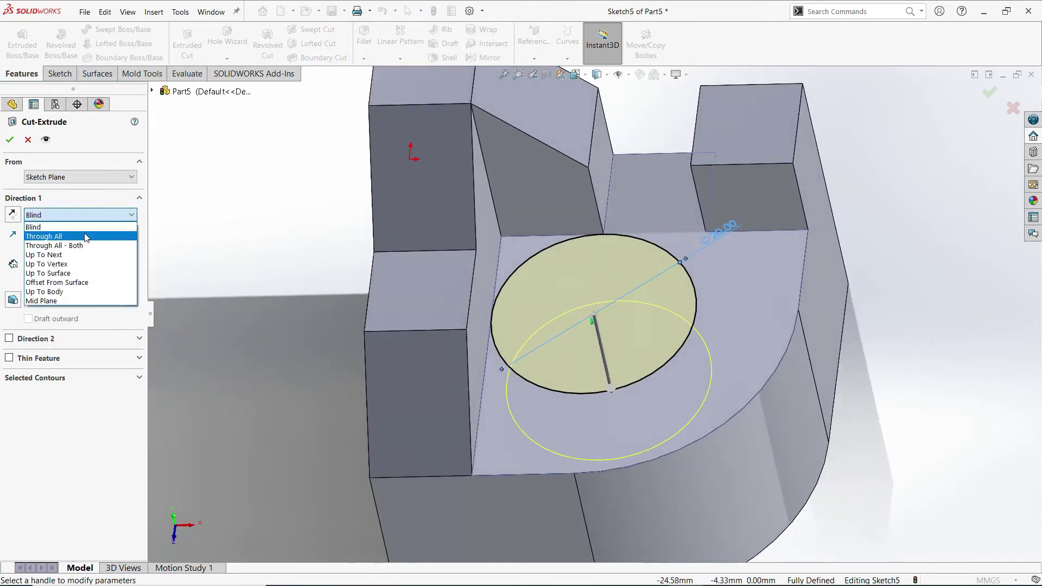
{"action": "left_click", "coordinate": [89, 235]}
{"action": "left_click", "coordinate": [11, 141]}
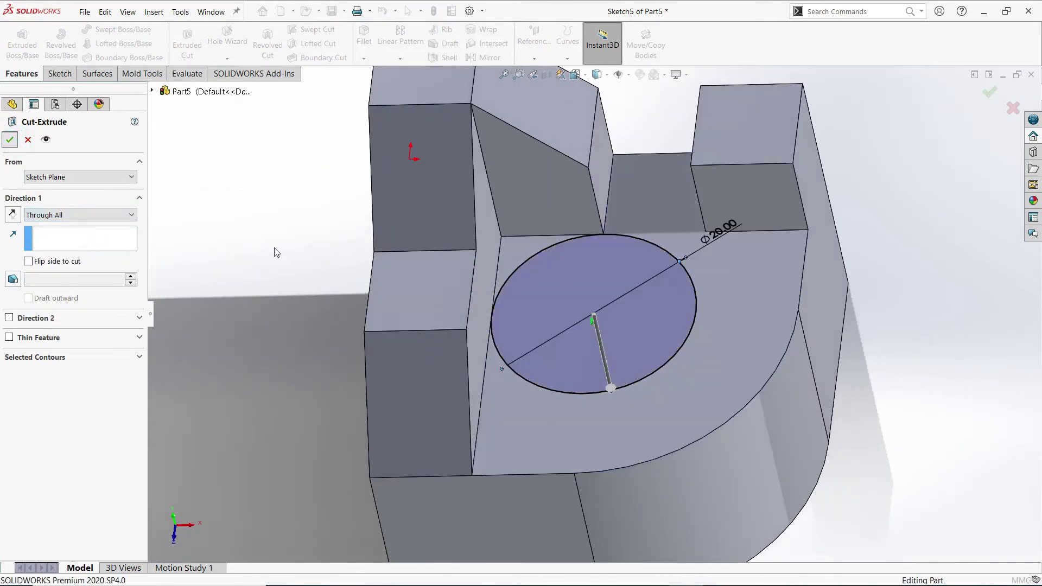
{"action": "key", "text": "space"}
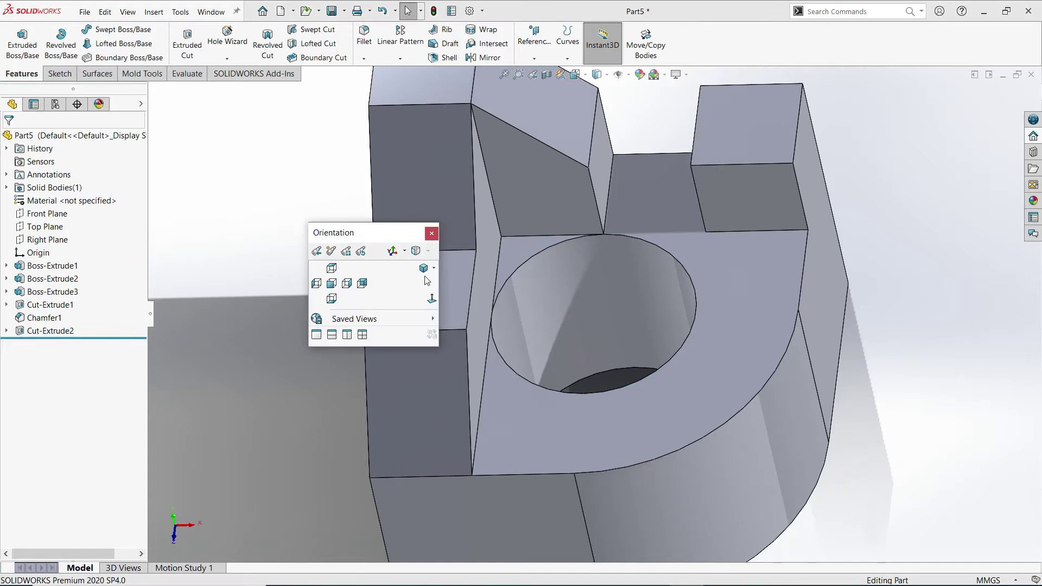
{"action": "left_click", "coordinate": [423, 269]}
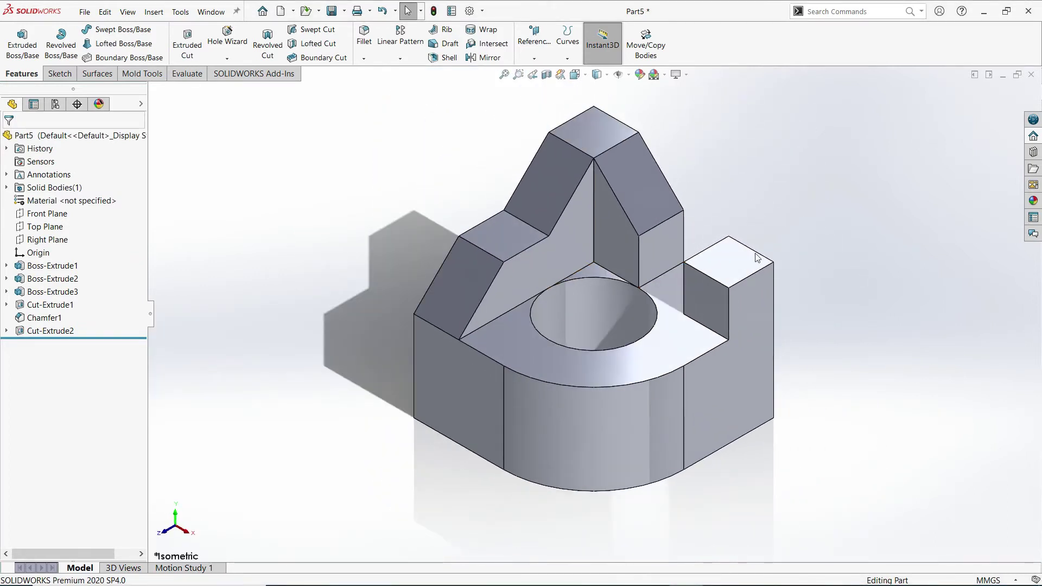
Start Save As and browse to the SW Education Tutorials folder
{"action": "left_click", "coordinate": [87, 13]}
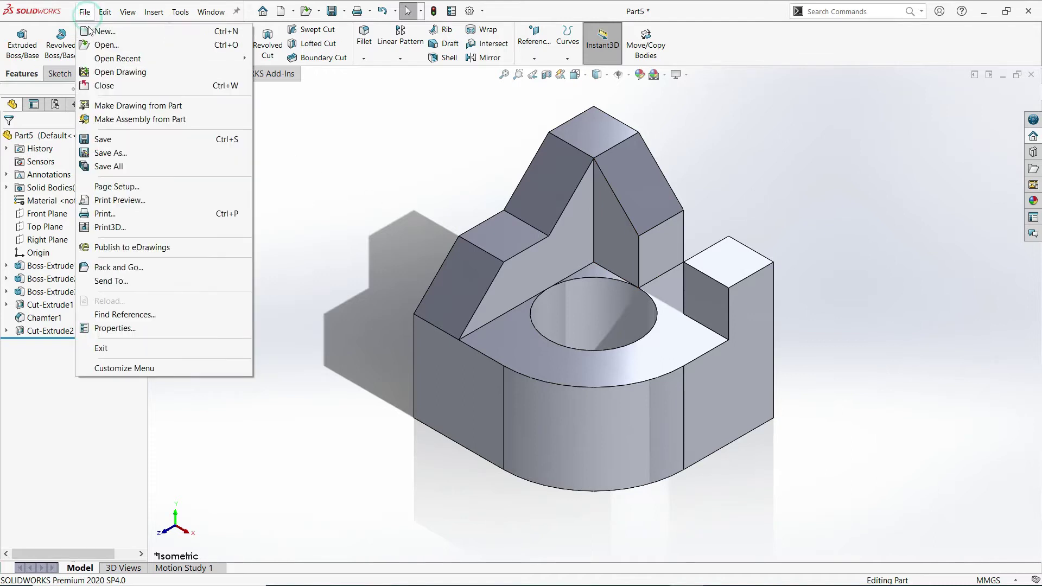
{"action": "left_click", "coordinate": [107, 154]}
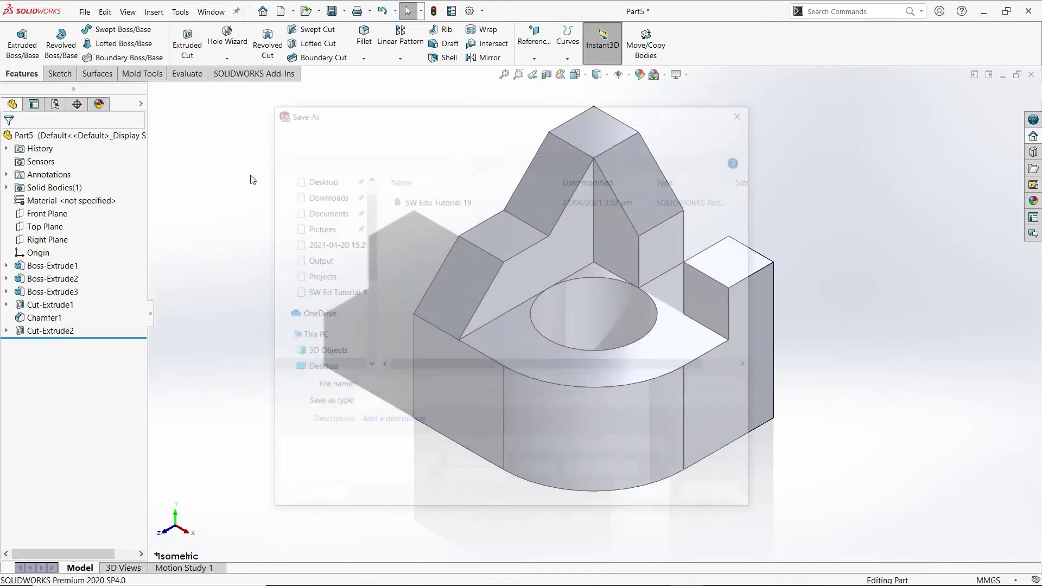
{"action": "left_click", "coordinate": [400, 143]}
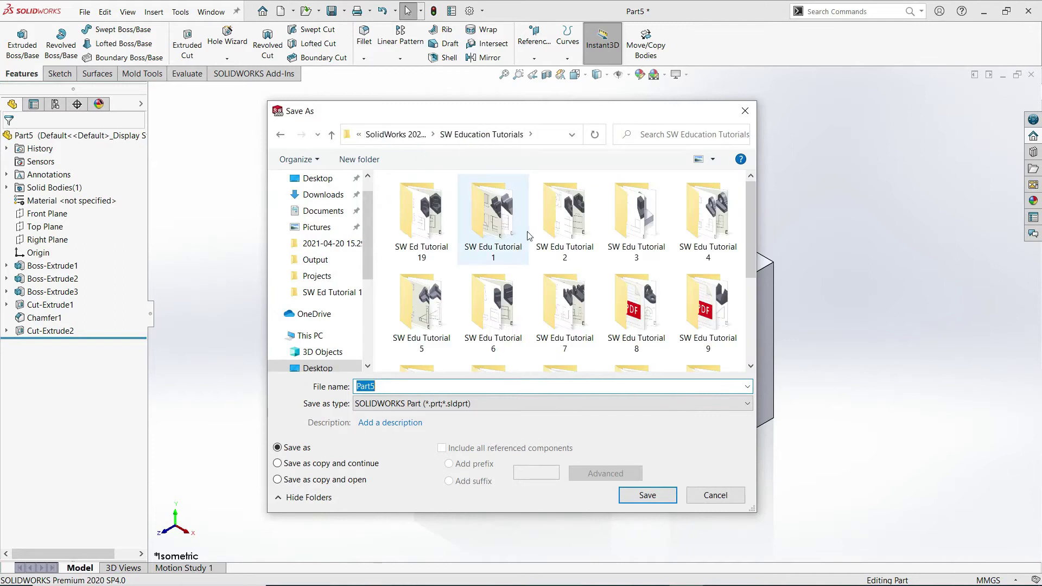
{"action": "scroll", "coordinate": [597, 271], "scroll_direction": "down", "scroll_amount": 2}
Create a new folder named 'SW Edu Tutorial 20' inside SW Education Tutorials
{"action": "right_click", "coordinate": [685, 321]}
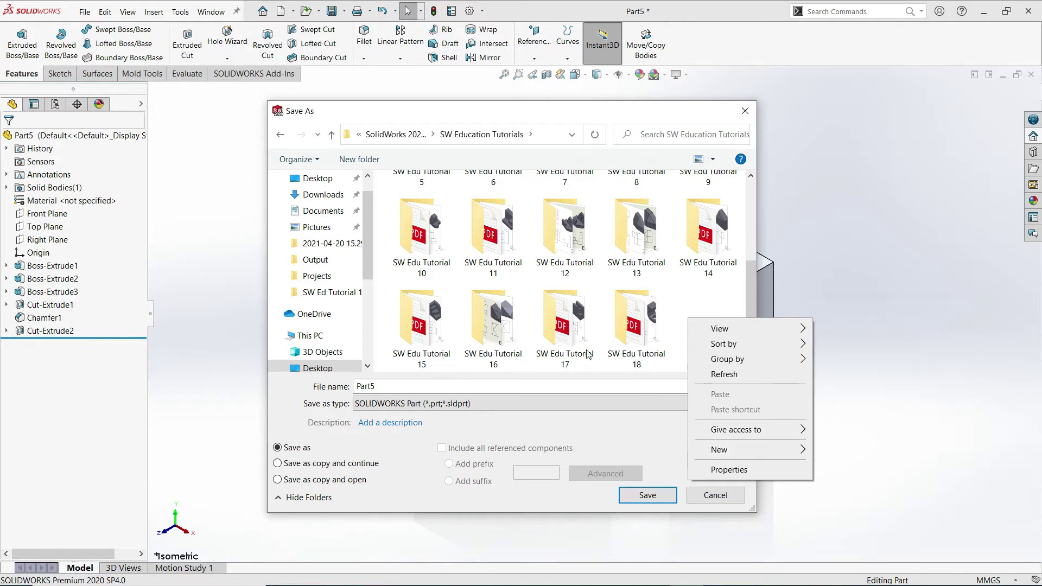
{"action": "left_click", "coordinate": [669, 321]}
{"action": "scroll", "coordinate": [623, 302], "scroll_direction": "up", "scroll_amount": 3}
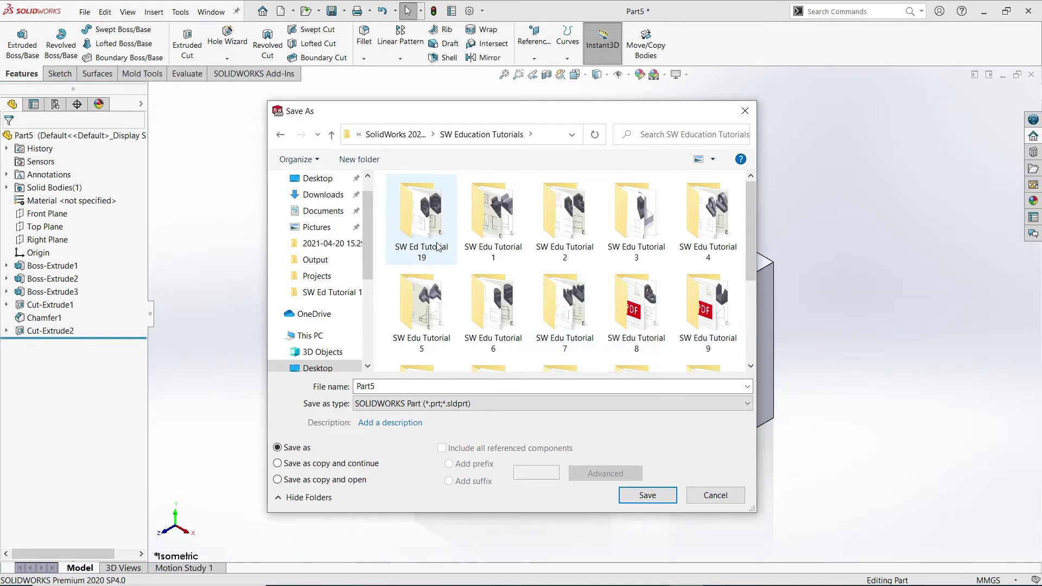
{"action": "scroll", "coordinate": [489, 309], "scroll_direction": "down", "scroll_amount": 3}
{"action": "right_click", "coordinate": [700, 318]}
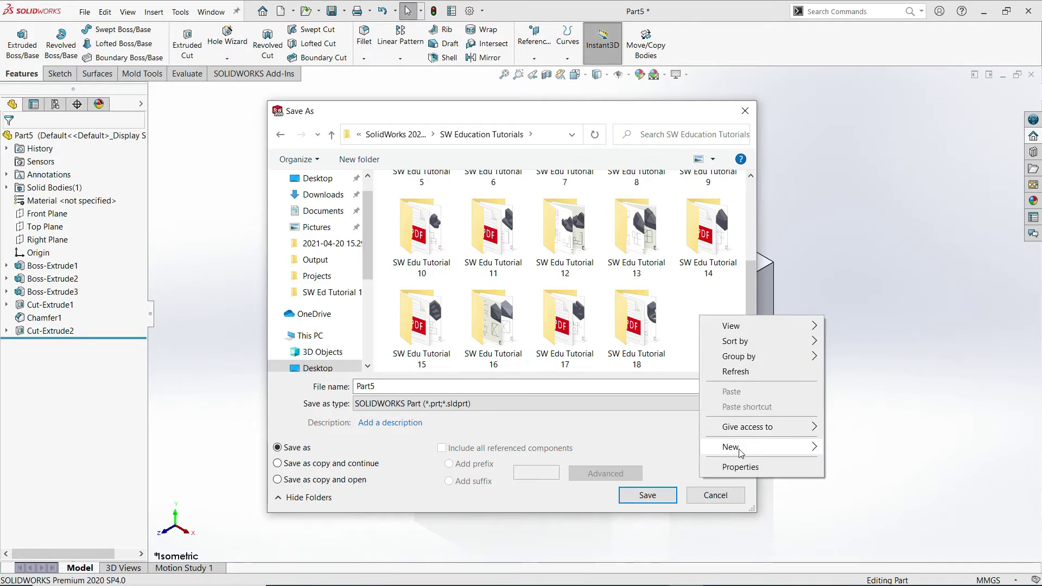
{"action": "mouse_move", "coordinate": [731, 447]}
{"action": "left_click", "coordinate": [844, 306]}
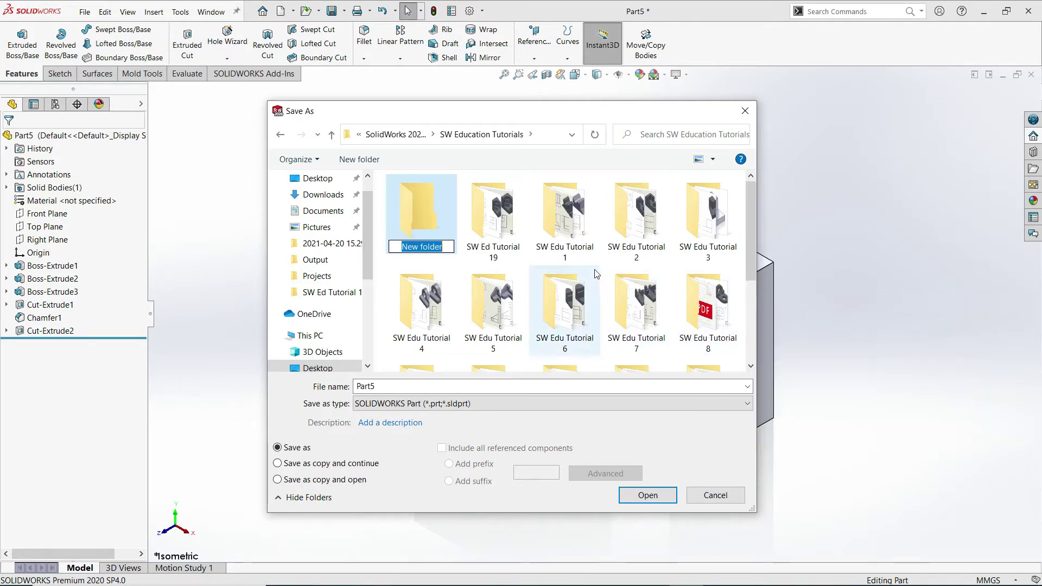
{"action": "type", "text": "E"}
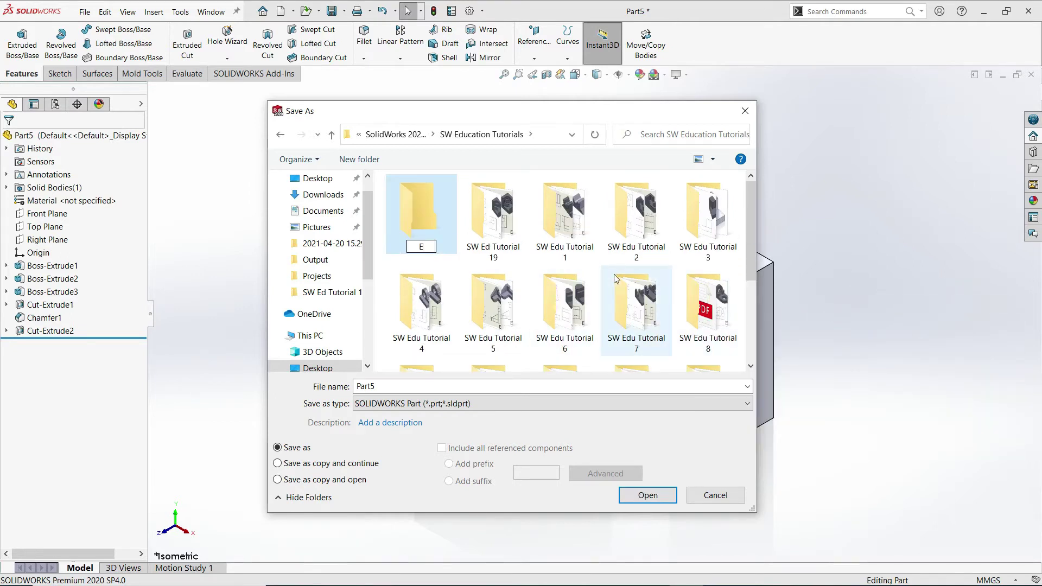
{"action": "key", "text": "BackSpace"}
{"action": "type", "text": "SW Ed"}
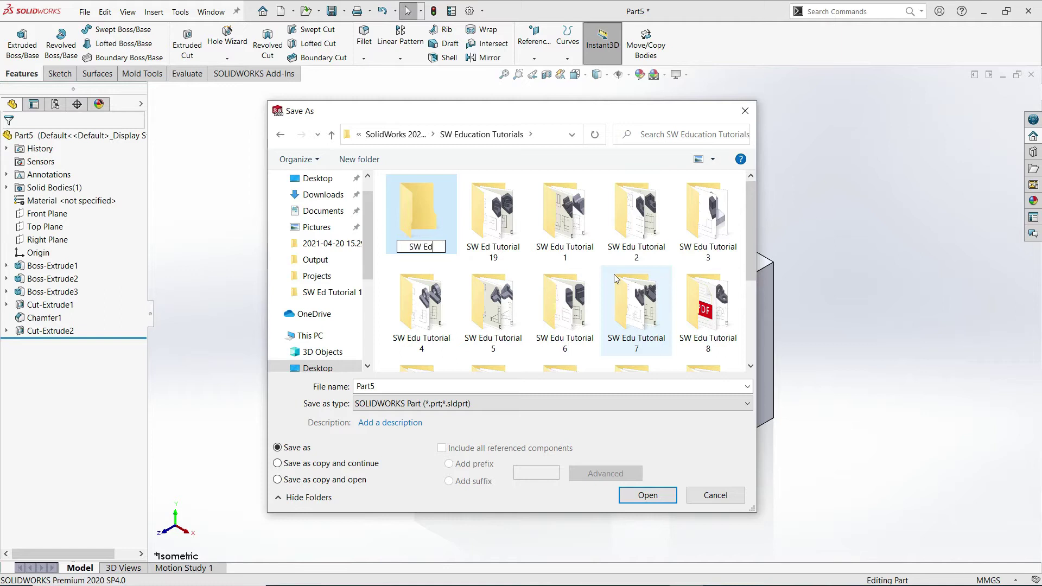
{"action": "type", "text": "u Tutor"}
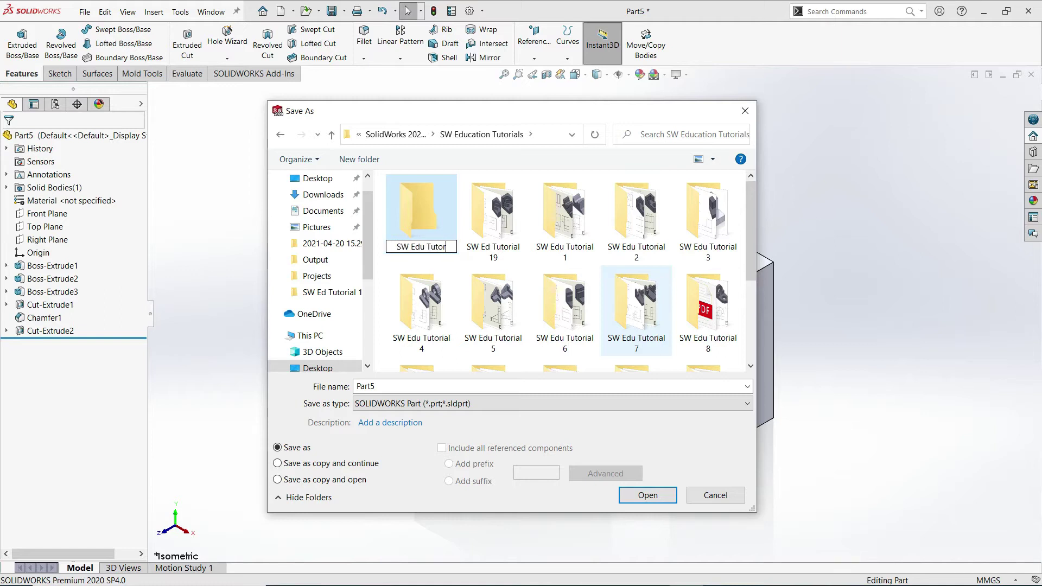
{"action": "type", "text": "ial 20"}
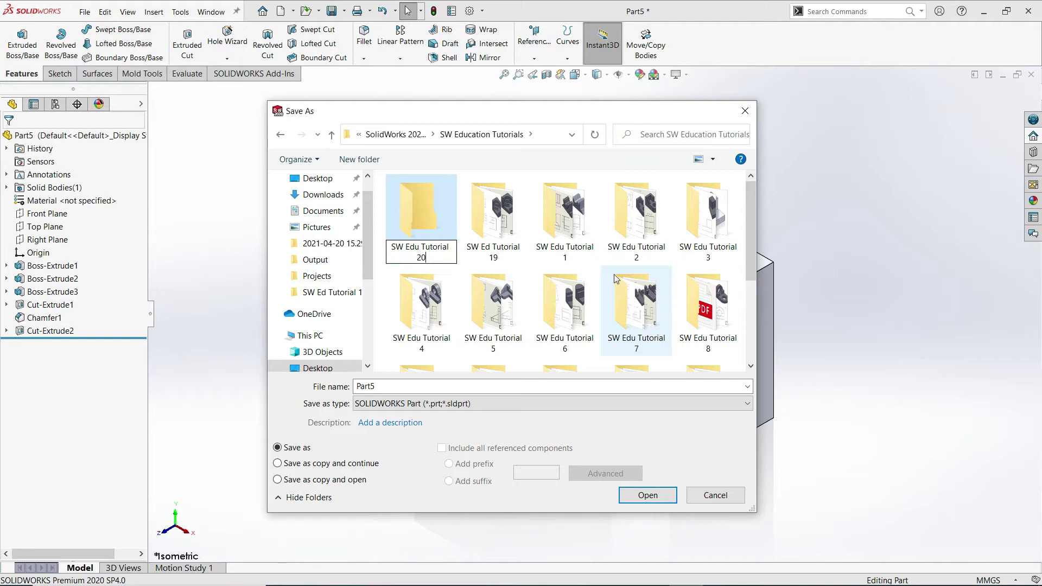
{"action": "key", "text": "Return"}
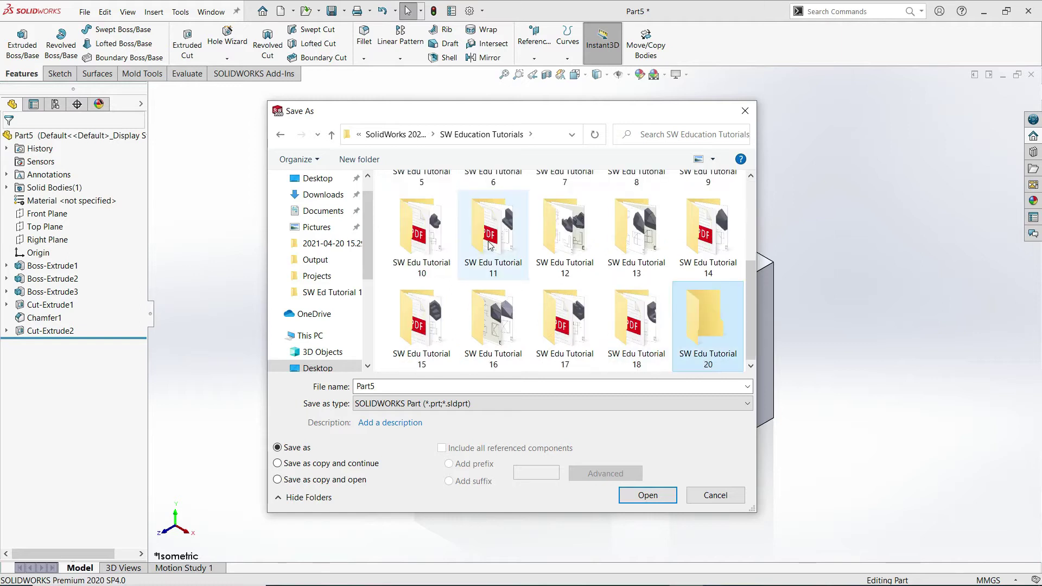
Open the new folder and save the part there as 'SW Edu Tutorial 20'
{"action": "double_click", "coordinate": [704, 301]}
{"action": "double_click", "coordinate": [375, 386]}
{"action": "type", "text": "SW Edu Tutorial 20"}
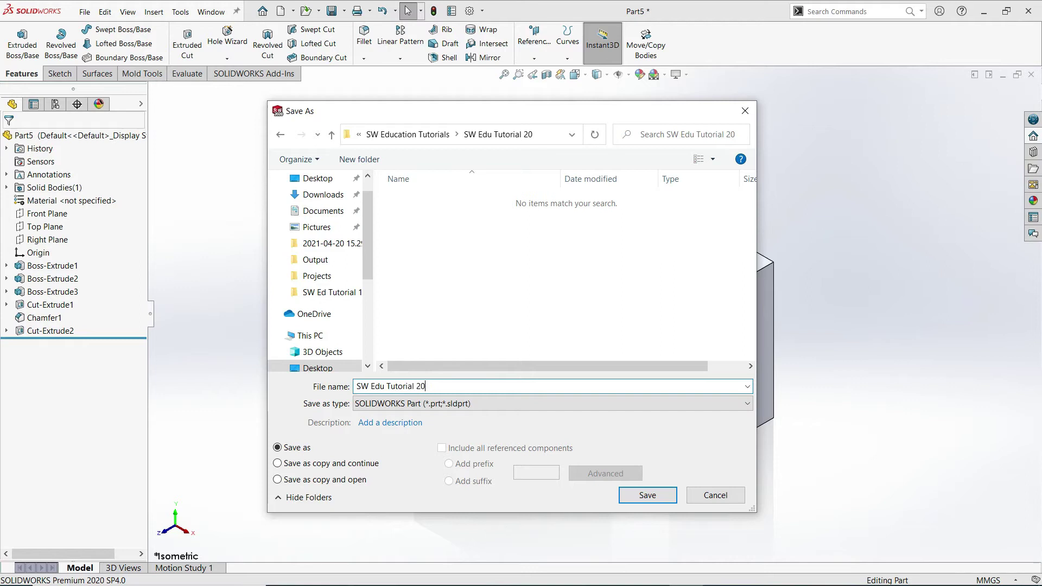
{"action": "left_click", "coordinate": [640, 498]}
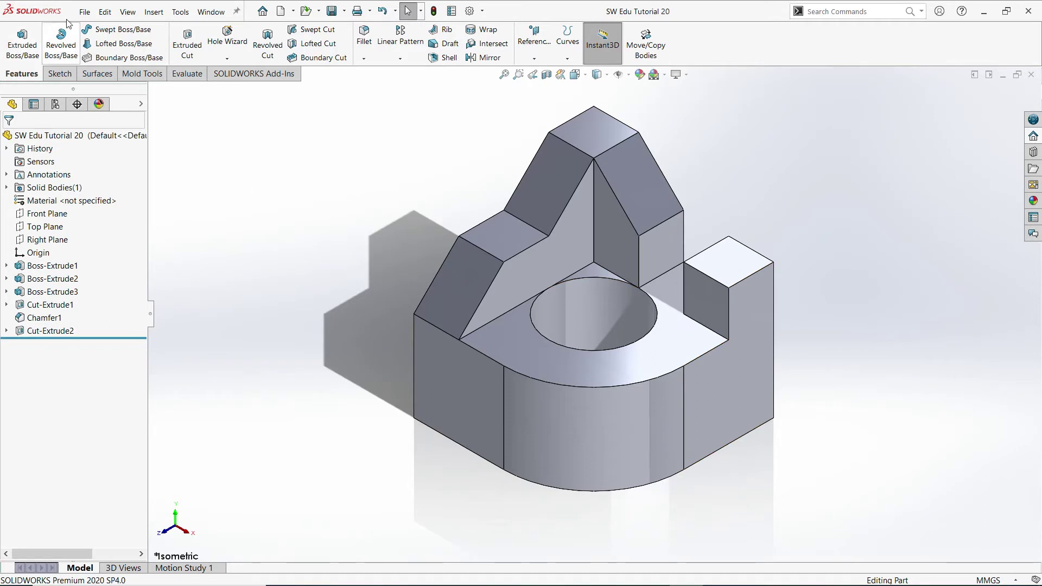
{"action": "left_click", "coordinate": [85, 11]}
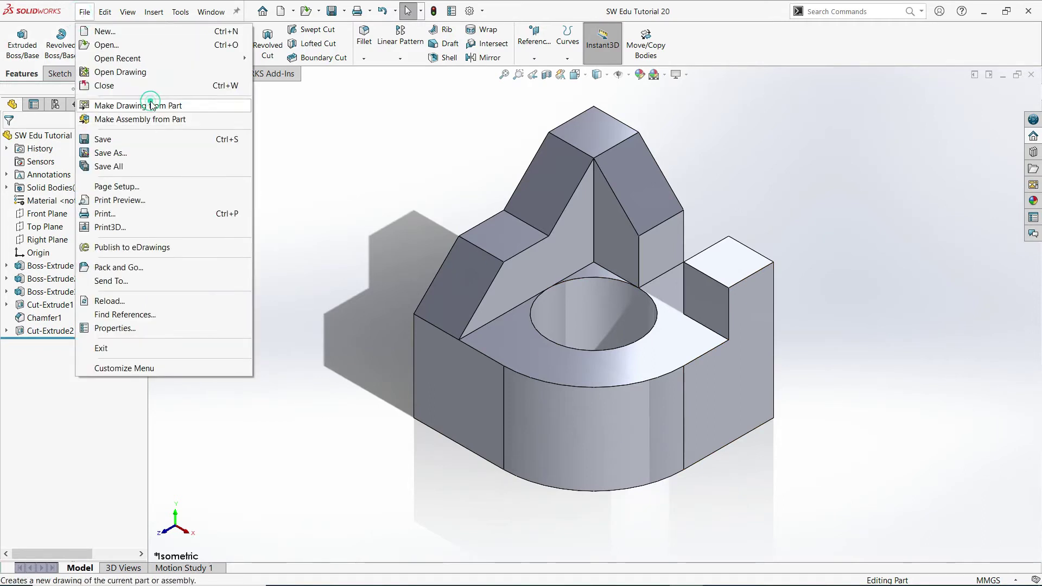
Make a drawing from the part with the Front view plus projected top, right and isometric views
{"action": "left_click", "coordinate": [151, 104]}
{"action": "left_click", "coordinate": [566, 370]}
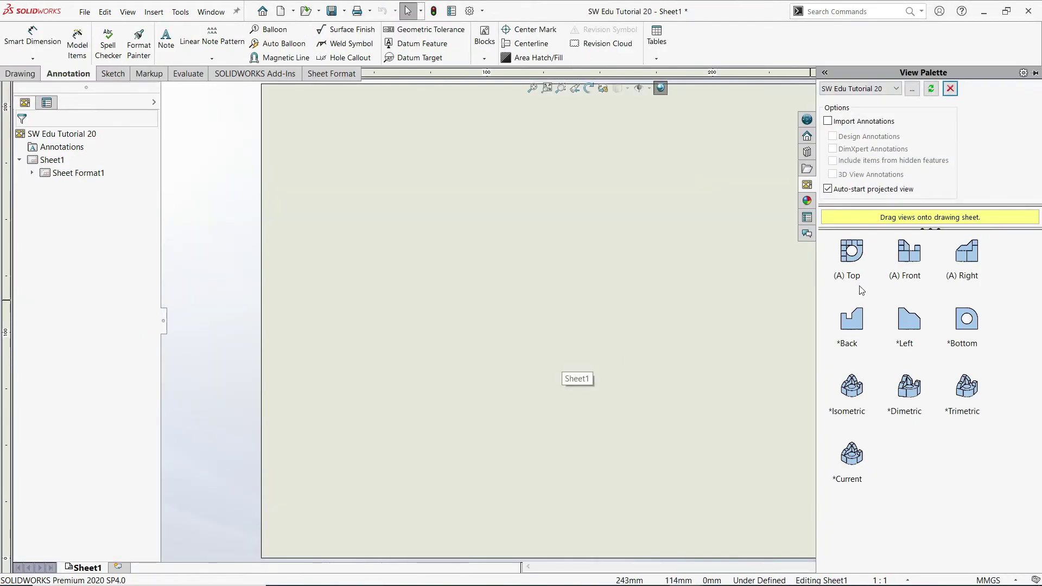
{"action": "left_click_drag", "start_coordinate": [910, 261], "coordinate": [444, 432]}
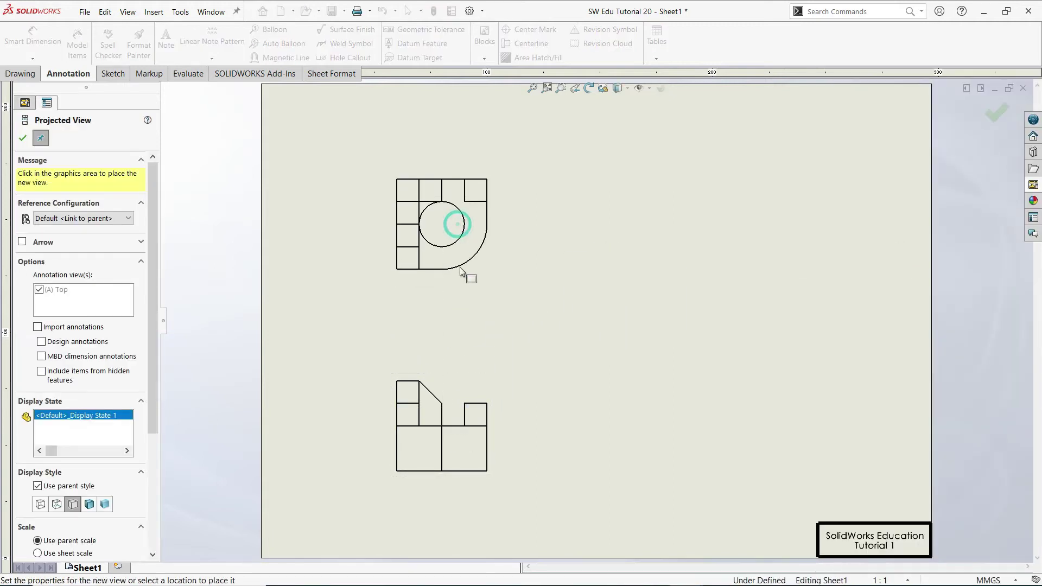
{"action": "left_click", "coordinate": [460, 272]}
{"action": "left_click", "coordinate": [712, 419]}
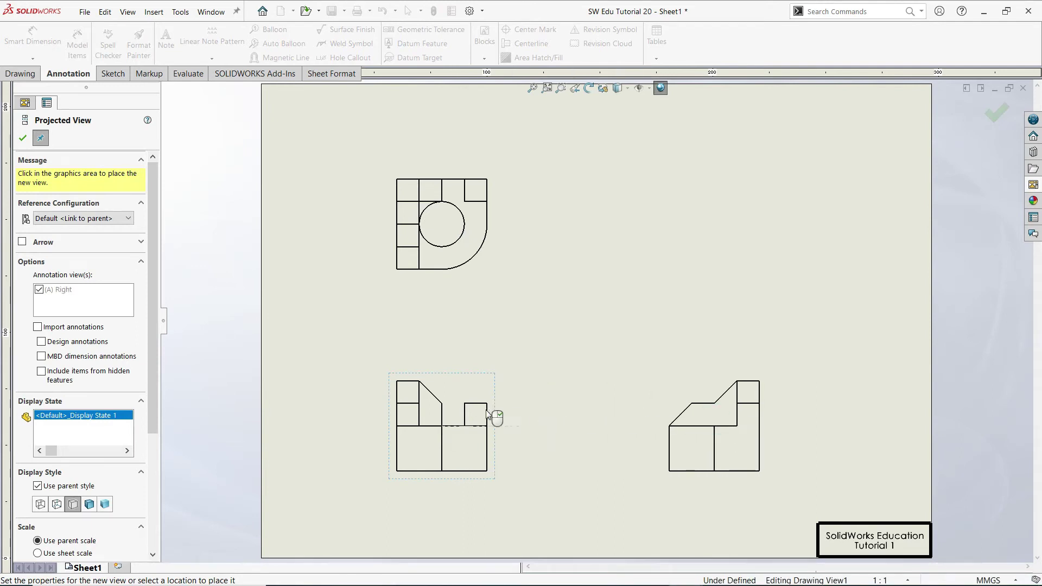
{"action": "left_click", "coordinate": [676, 256]}
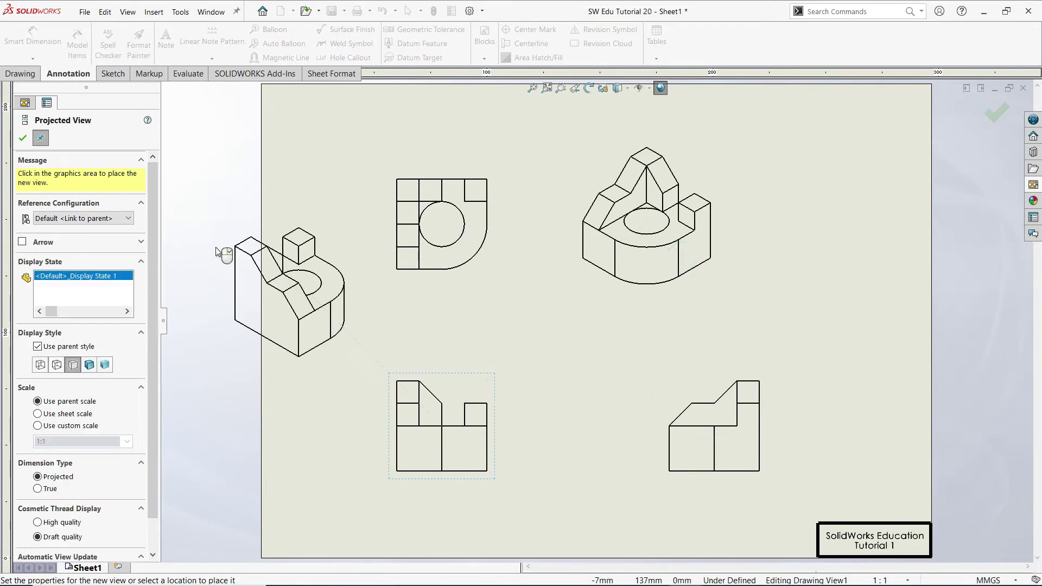
{"action": "left_click", "coordinate": [22, 138]}
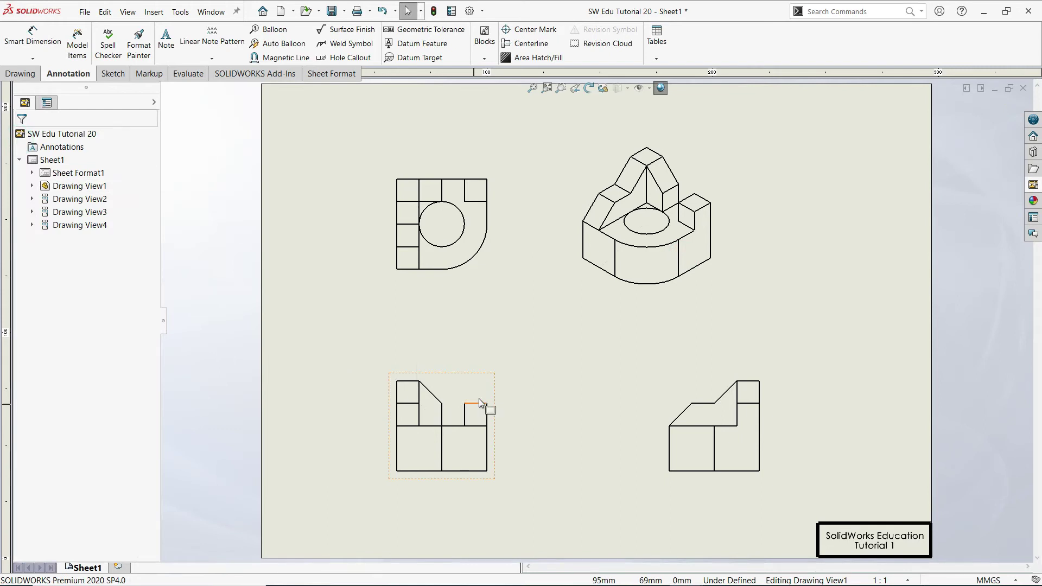
Set the drawing views to a custom 1.5:1 scale
{"action": "left_click", "coordinate": [489, 379]}
{"action": "left_click_drag", "start_coordinate": [155, 340], "coordinate": [155, 488]}
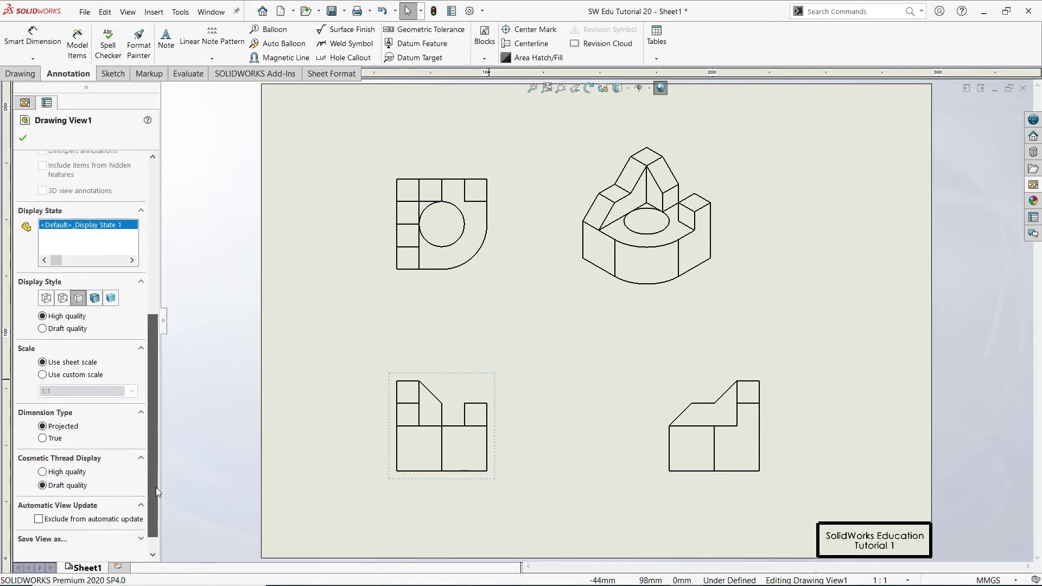
{"action": "left_click", "coordinate": [42, 381]}
{"action": "left_click", "coordinate": [60, 397]}
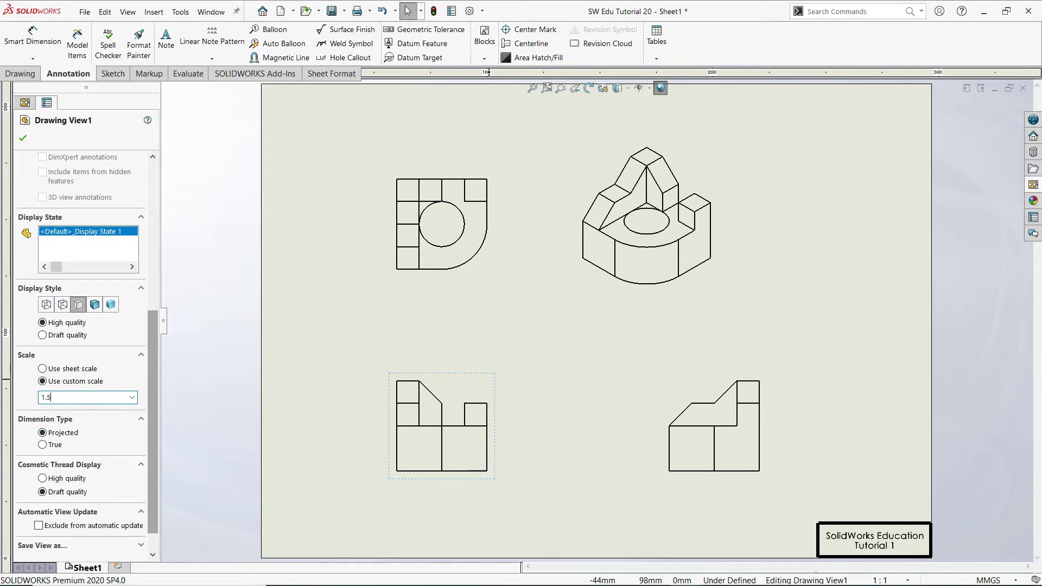
{"action": "key", "text": "Return"}
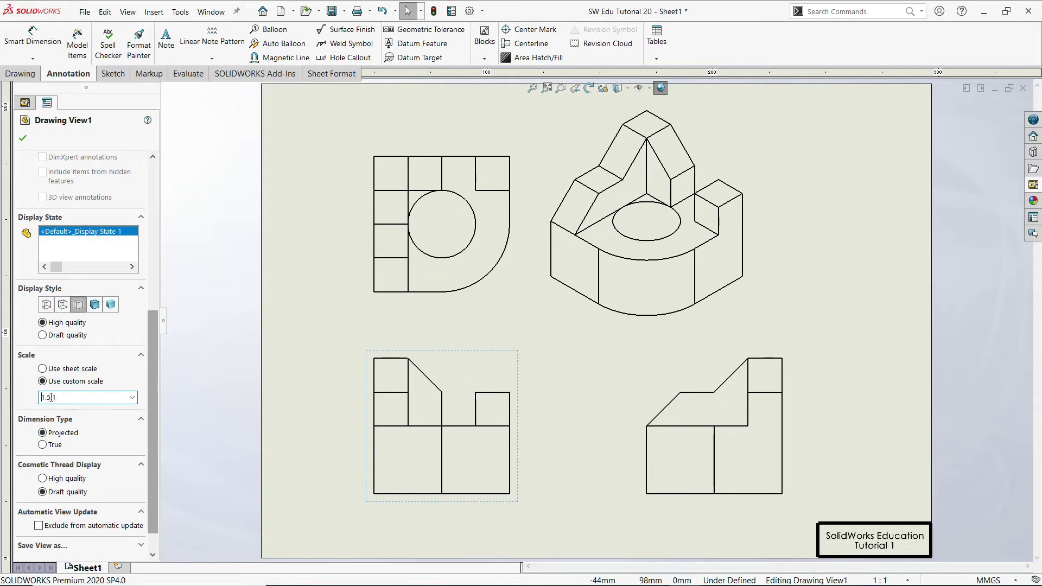
{"action": "left_click", "coordinate": [22, 140]}
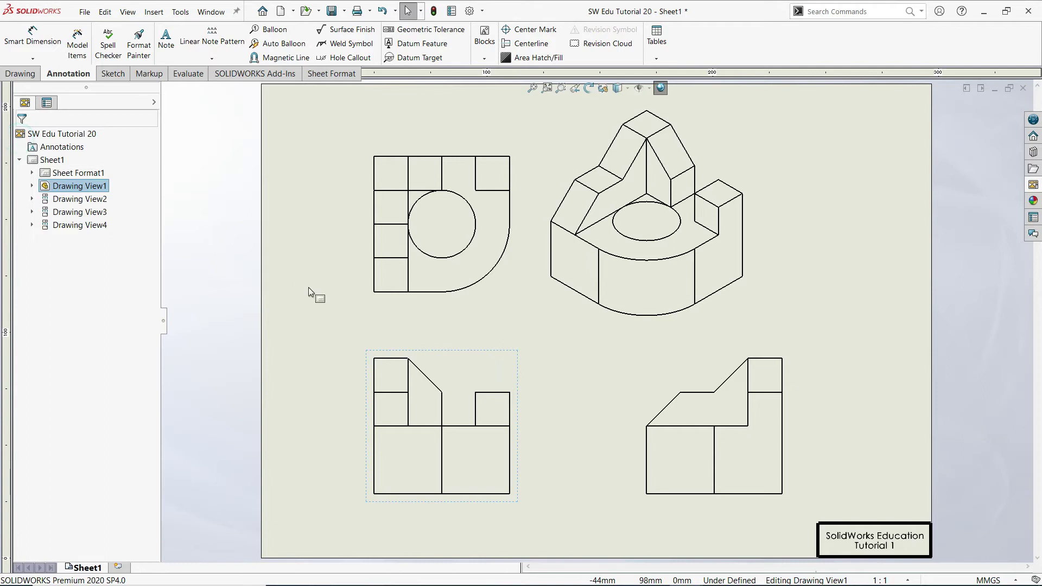
{"action": "left_click", "coordinate": [308, 288]}
Make the isometric view Shaded With Edges and move it to the sheet's top right
{"action": "left_click", "coordinate": [728, 311]}
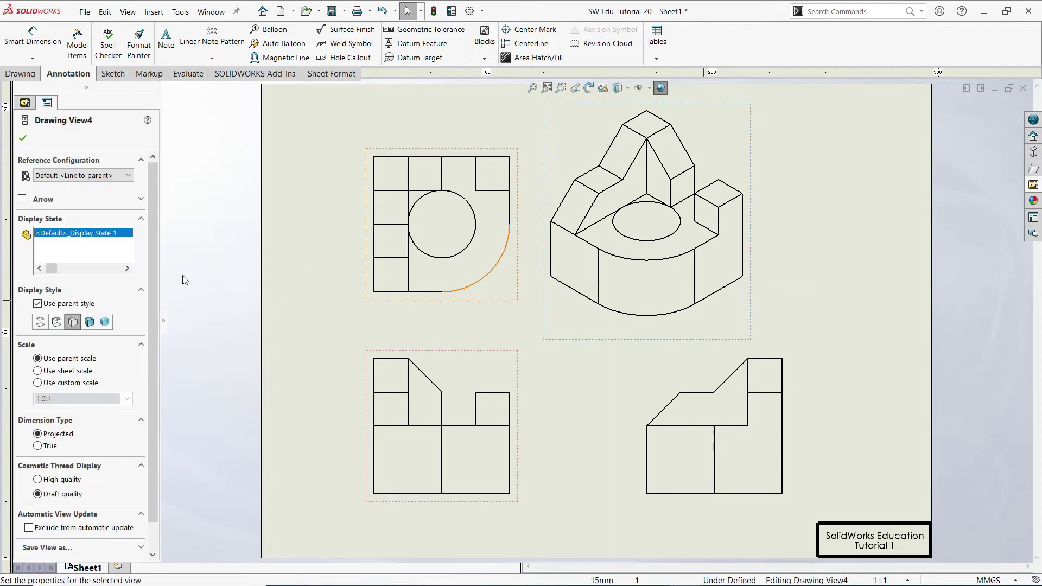
{"action": "left_click", "coordinate": [78, 304]}
{"action": "left_click", "coordinate": [90, 322]}
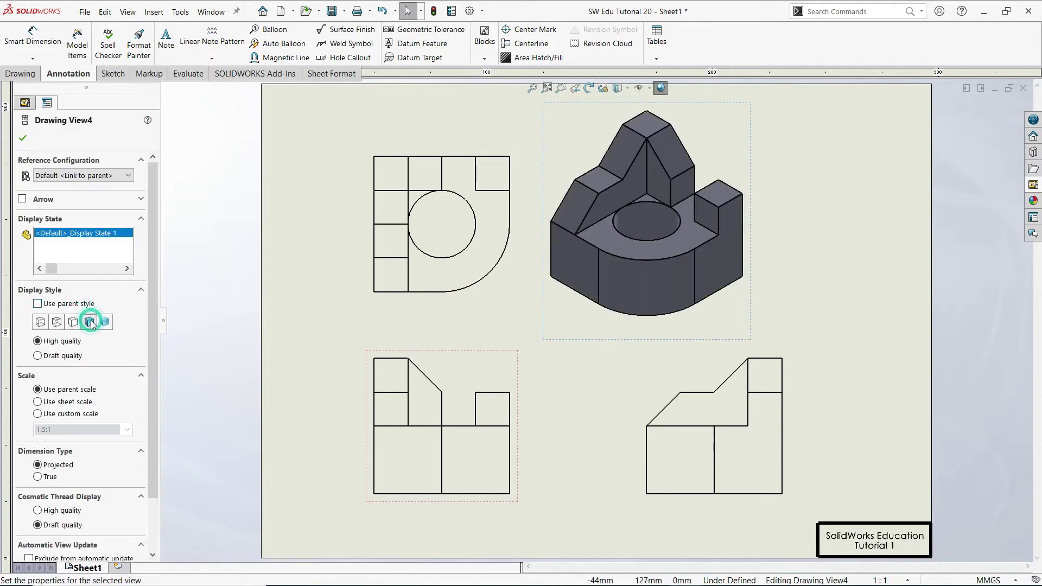
{"action": "left_click", "coordinate": [24, 139]}
{"action": "mouse_move", "coordinate": [750, 341]}
{"action": "left_mouse_down"}
{"action": "mouse_move", "coordinate": [876, 328]}
{"action": "mouse_move", "coordinate": [890, 347]}
{"action": "left_mouse_up"}
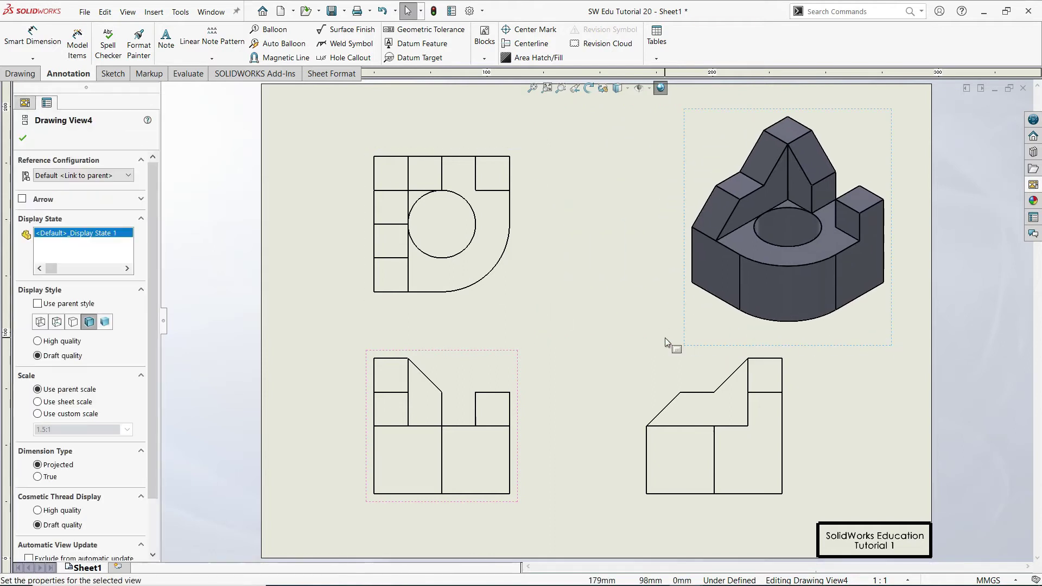
{"action": "left_click", "coordinate": [620, 344]}
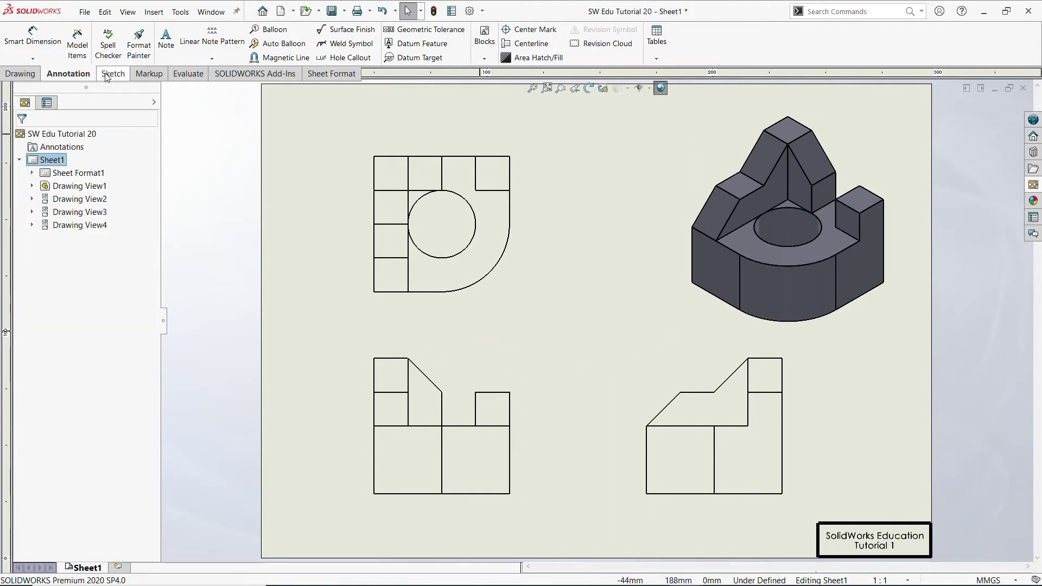
Insert the model's dimensions into all views and auto-arrange them
{"action": "left_click", "coordinate": [78, 49]}
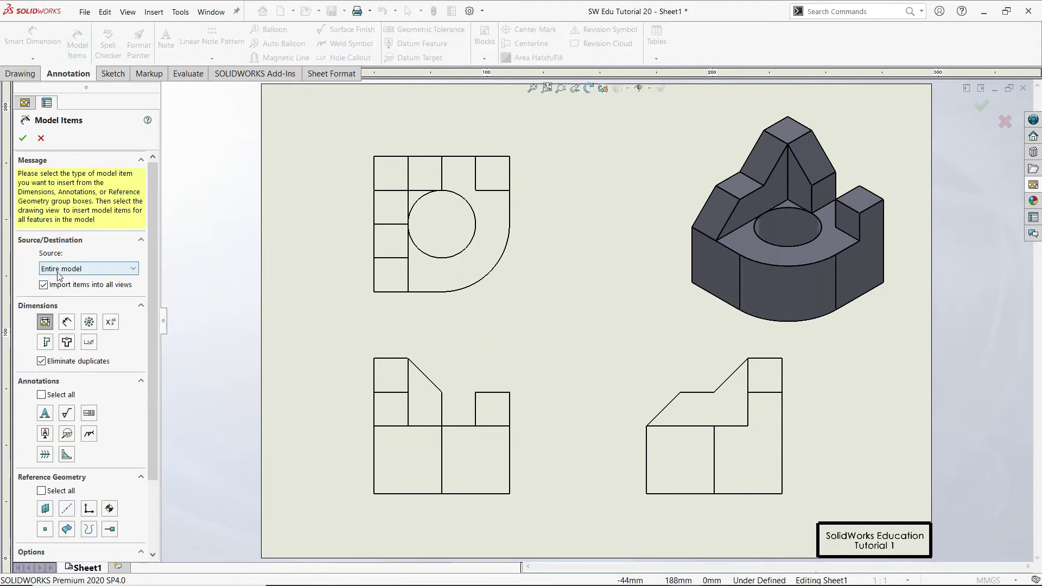
{"action": "left_click", "coordinate": [24, 141]}
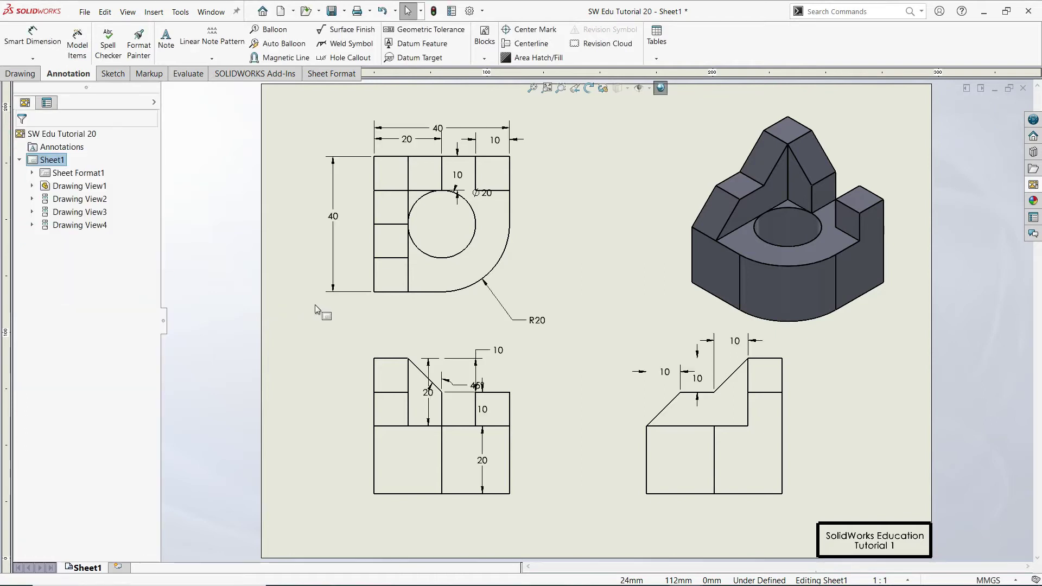
{"action": "key", "text": "f"}
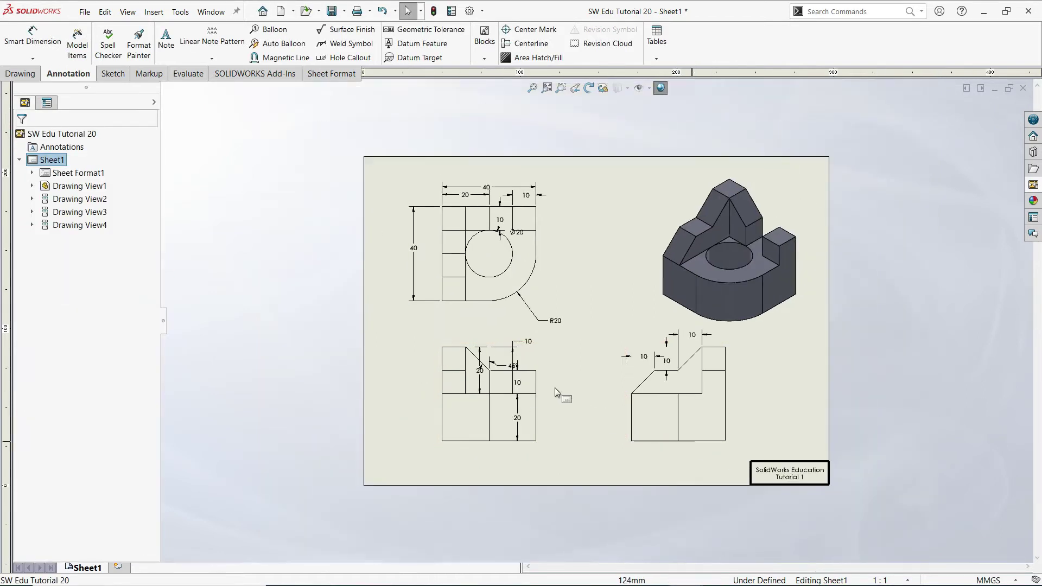
{"action": "scroll", "coordinate": [539, 410], "scroll_direction": "down", "scroll_amount": 1}
{"action": "left_click_drag", "start_coordinate": [762, 478], "coordinate": [366, 131]}
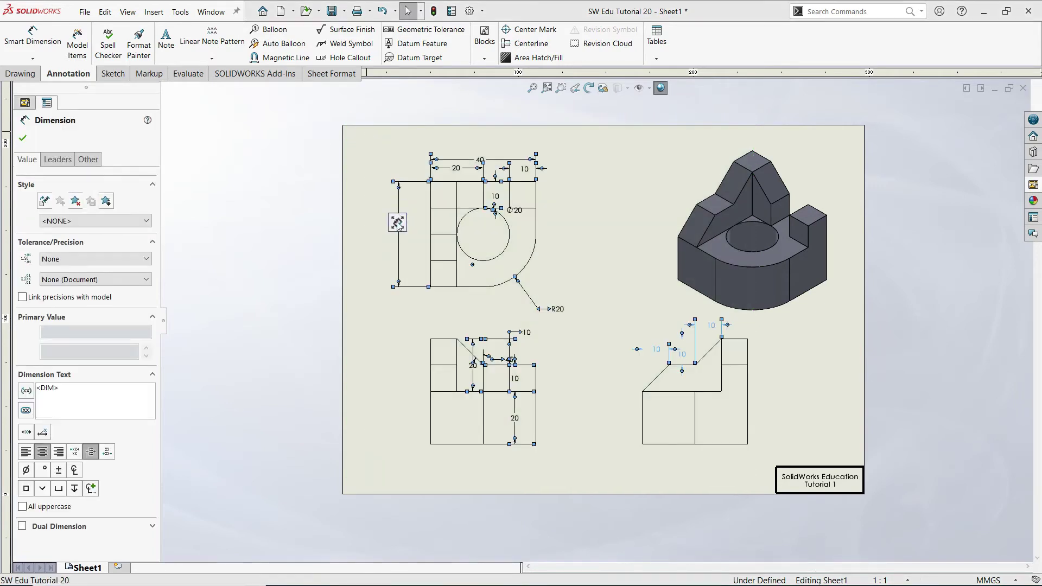
{"action": "left_click", "coordinate": [398, 195]}
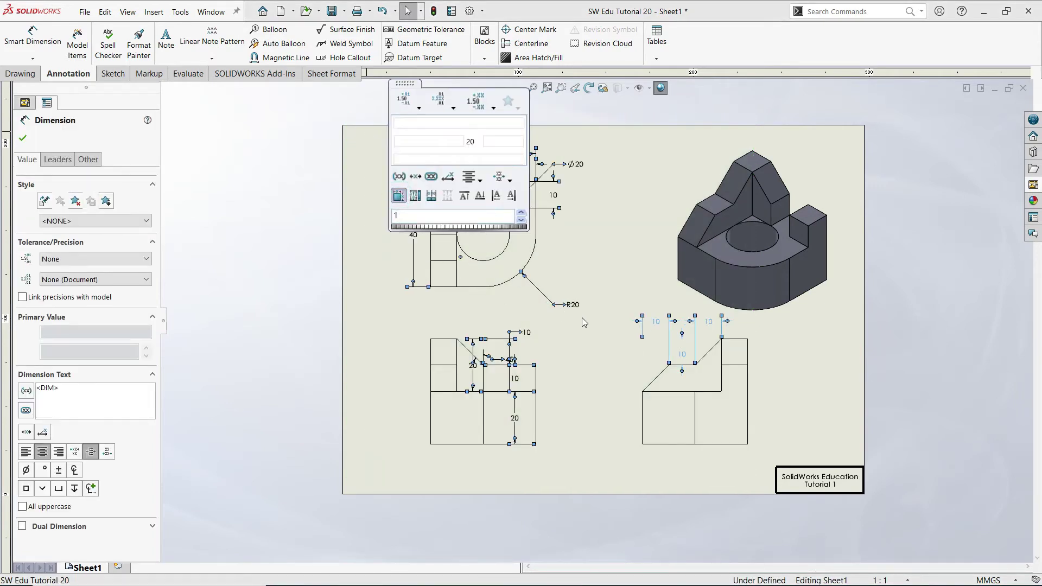
{"action": "left_click", "coordinate": [507, 302]}
Set the lower-left view's display style to Hidden Lines Visible
{"action": "scroll", "coordinate": [431, 333], "scroll_direction": "down", "scroll_amount": 3}
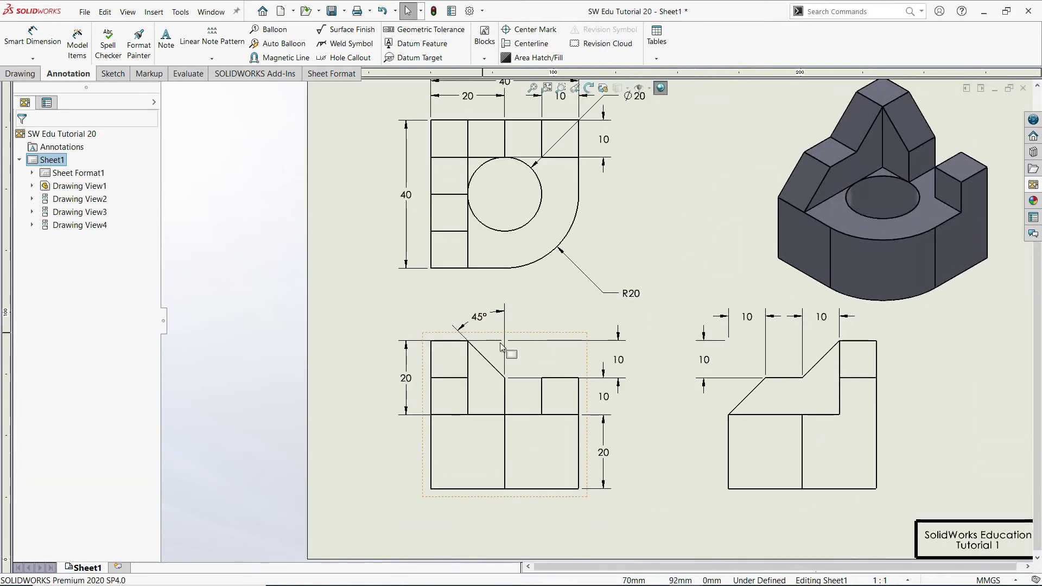
{"action": "scroll", "coordinate": [515, 320], "scroll_direction": "down", "scroll_amount": 1}
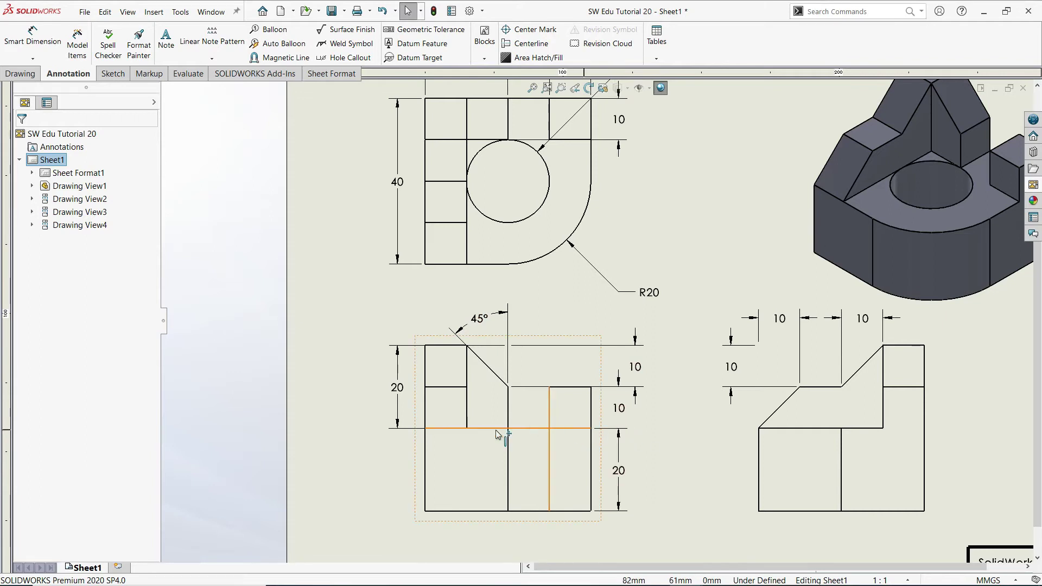
{"action": "left_click", "coordinate": [416, 487]}
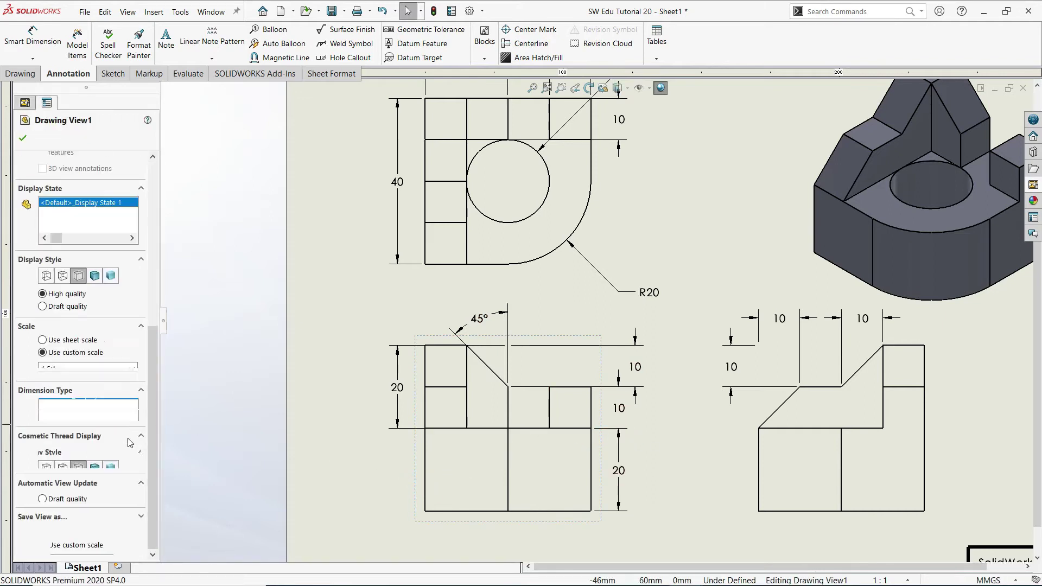
{"action": "left_click", "coordinate": [63, 276]}
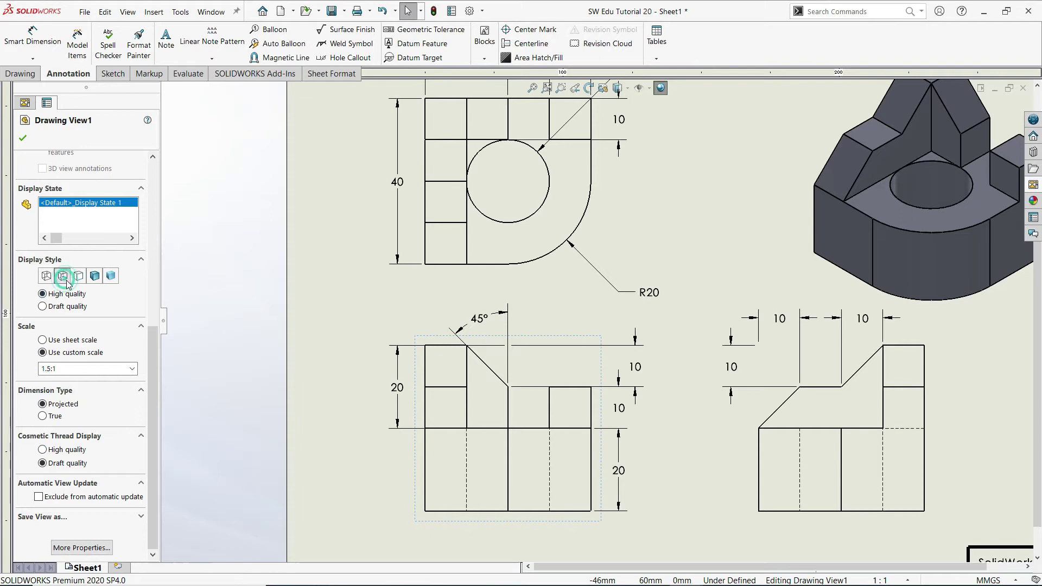
{"action": "left_click", "coordinate": [365, 441]}
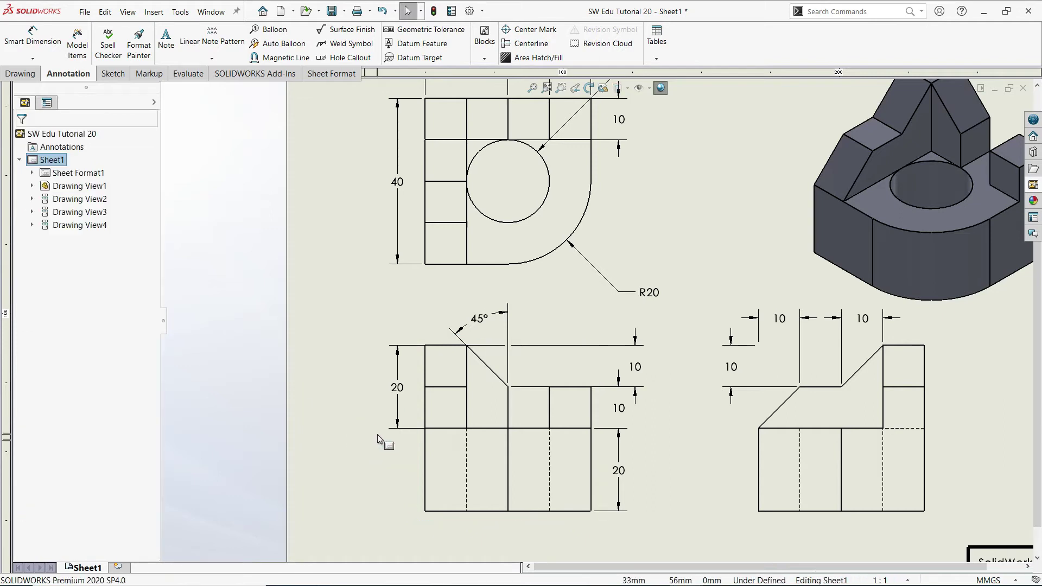
Move the 10 dimension closer to the lower-left view and delete its vertical 20 dimension
{"action": "key", "text": "f"}
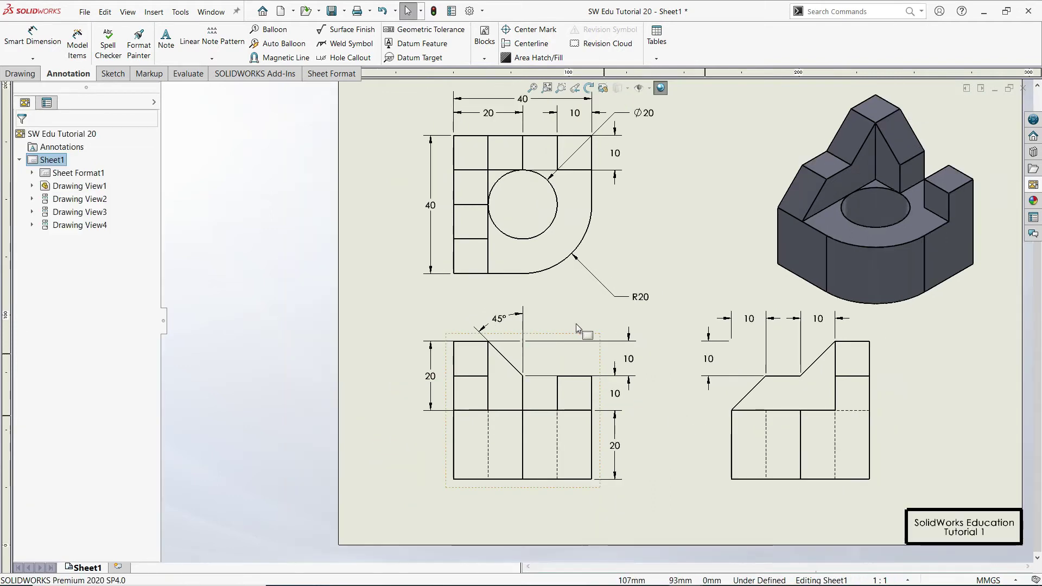
{"action": "scroll", "coordinate": [585, 326], "scroll_direction": "down", "scroll_amount": 1}
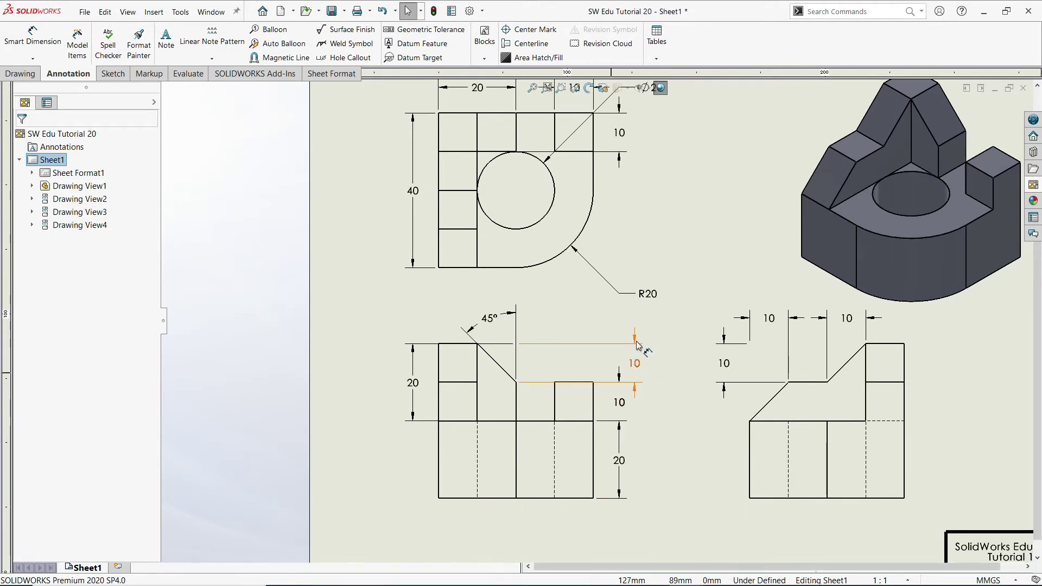
{"action": "scroll", "coordinate": [612, 378], "scroll_direction": "up", "scroll_amount": 2}
{"action": "scroll", "coordinate": [608, 391], "scroll_direction": "down", "scroll_amount": 1}
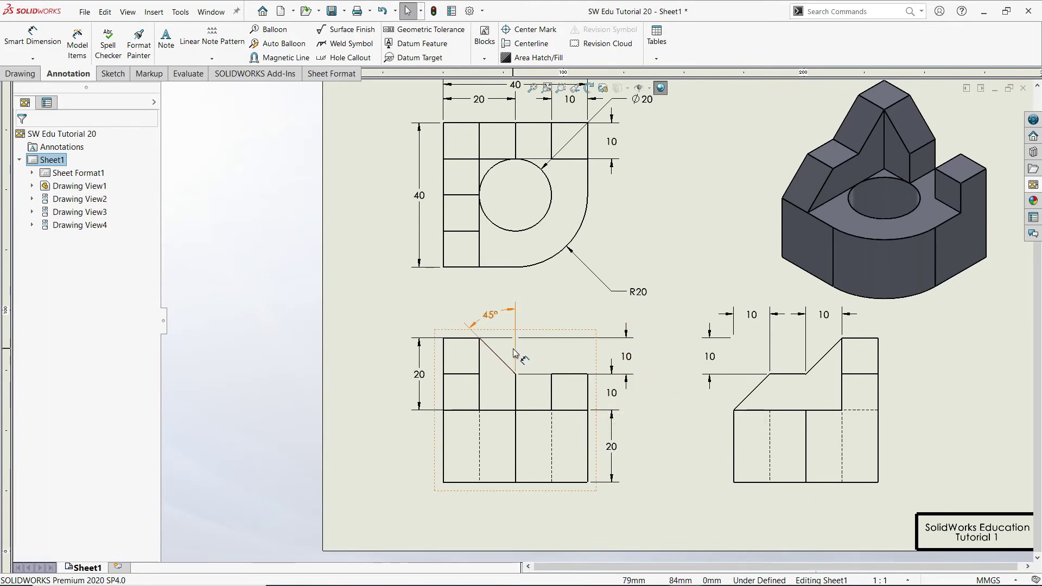
{"action": "mouse_move", "coordinate": [624, 354]}
{"action": "left_mouse_down"}
{"action": "mouse_move", "coordinate": [537, 342]}
{"action": "mouse_move", "coordinate": [537, 354]}
{"action": "left_mouse_up"}
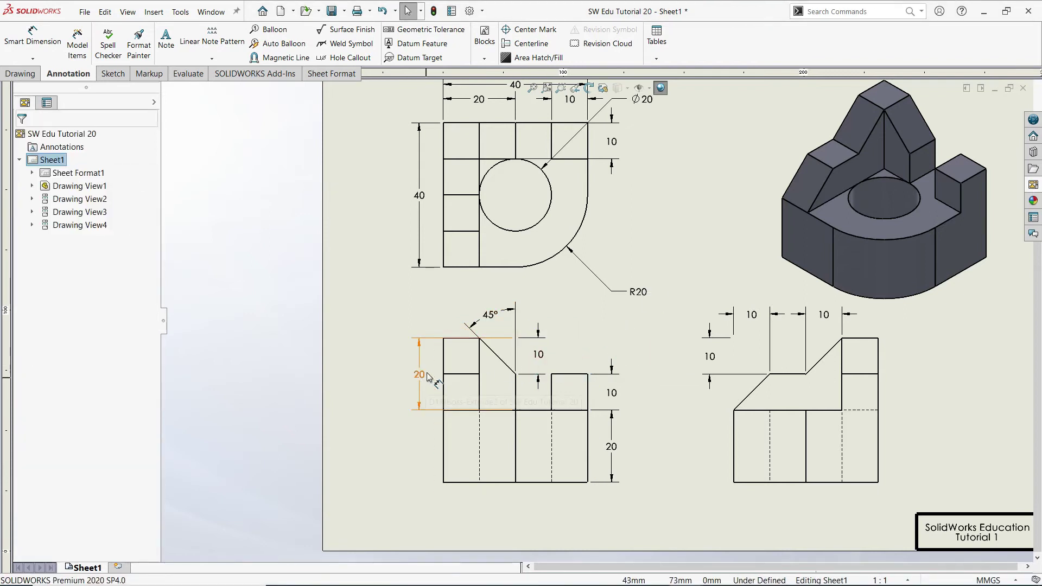
{"action": "left_click", "coordinate": [427, 339]}
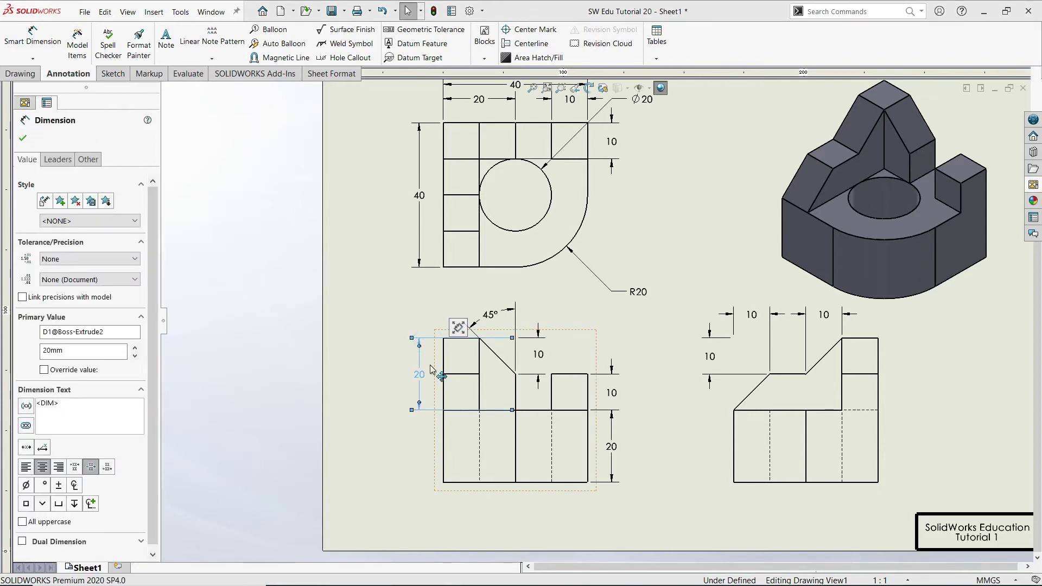
{"action": "key", "text": "Delete"}
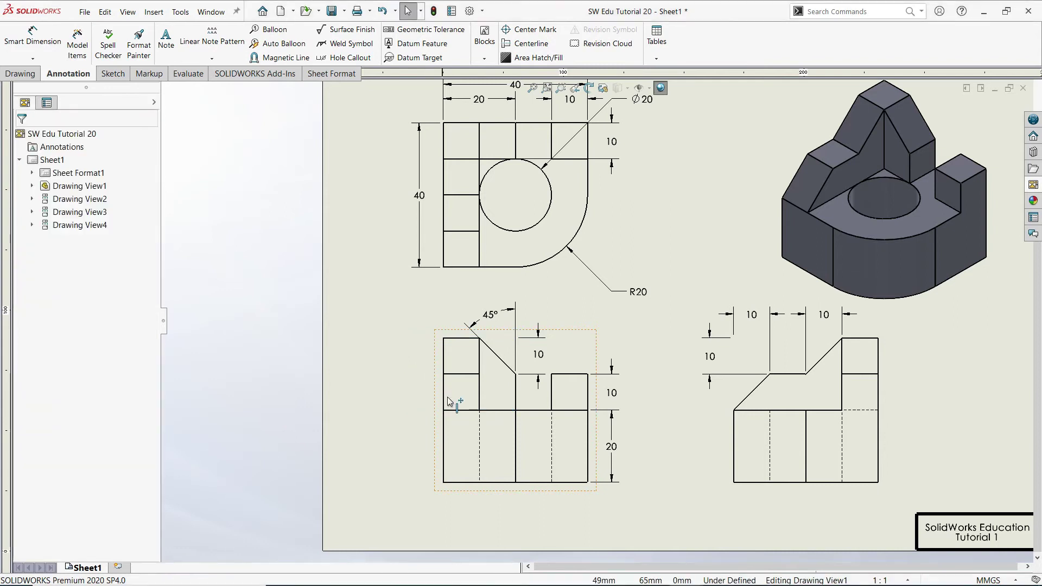
Add an overall 40 height dimension between the lower-left view's top and bottom edges
{"action": "left_click", "coordinate": [33, 38]}
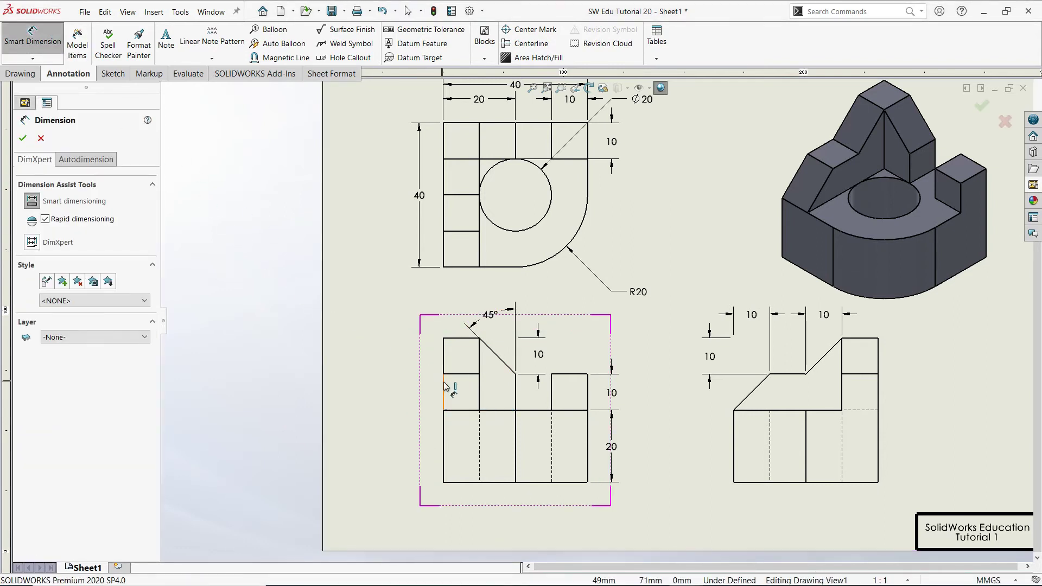
{"action": "left_click", "coordinate": [450, 339]}
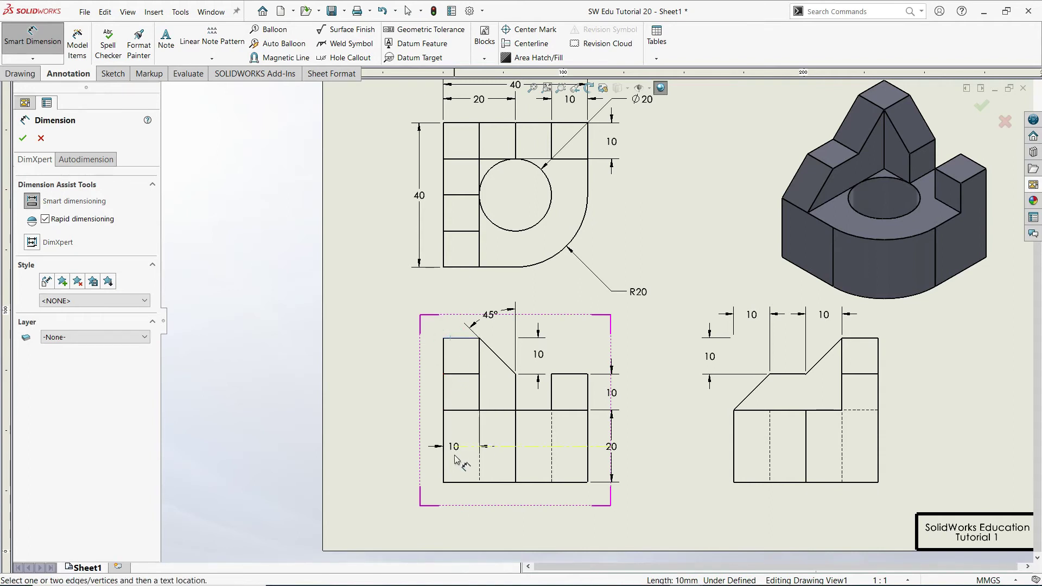
{"action": "left_click", "coordinate": [450, 482]}
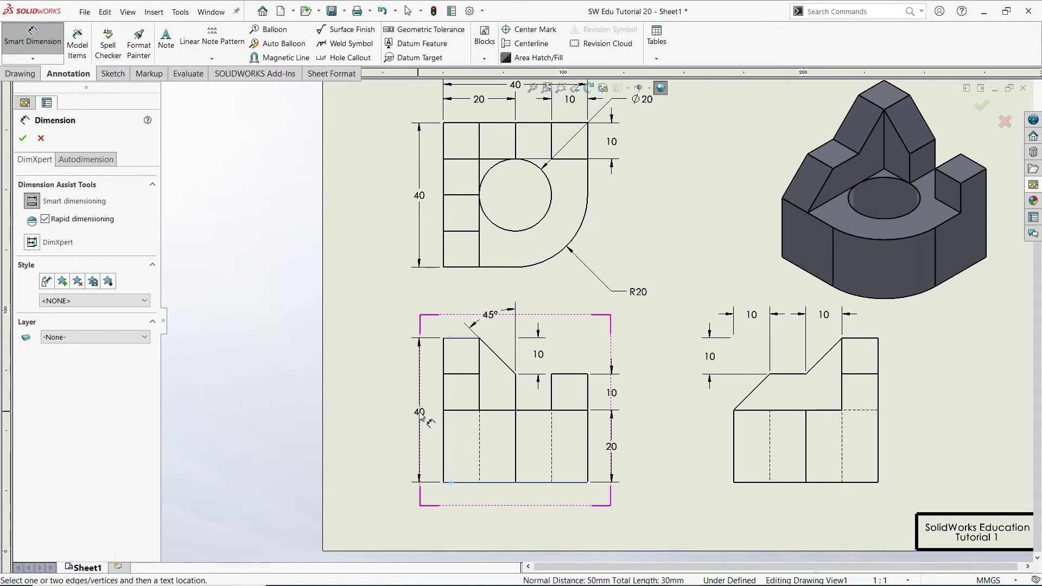
{"action": "left_click", "coordinate": [421, 414]}
{"action": "left_click", "coordinate": [363, 364]}
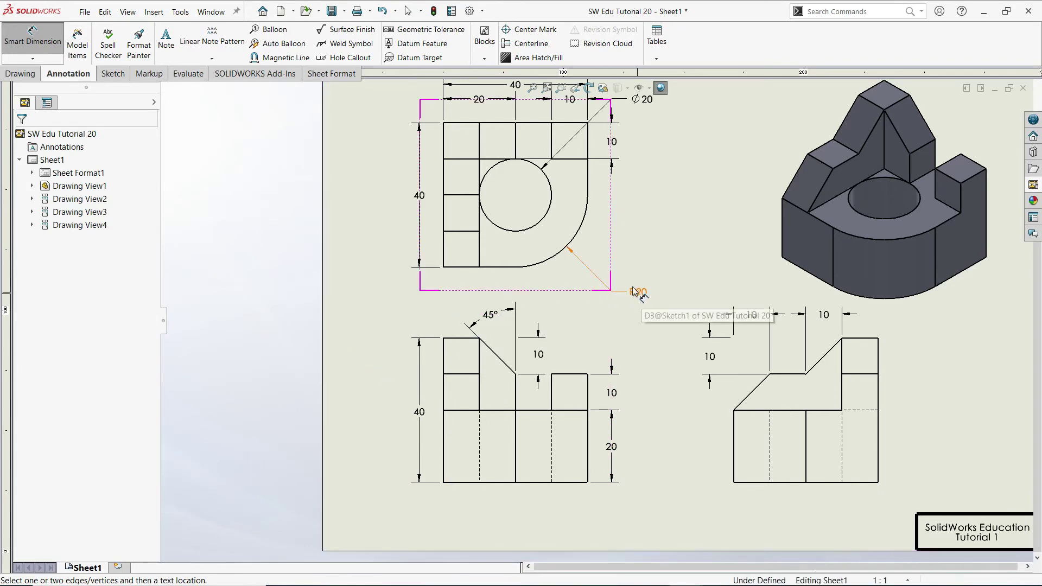
Separate the R20 and Ø20 callouts, placing Ø20 below R20
{"action": "left_click_drag", "start_coordinate": [633, 292], "coordinate": [640, 275]}
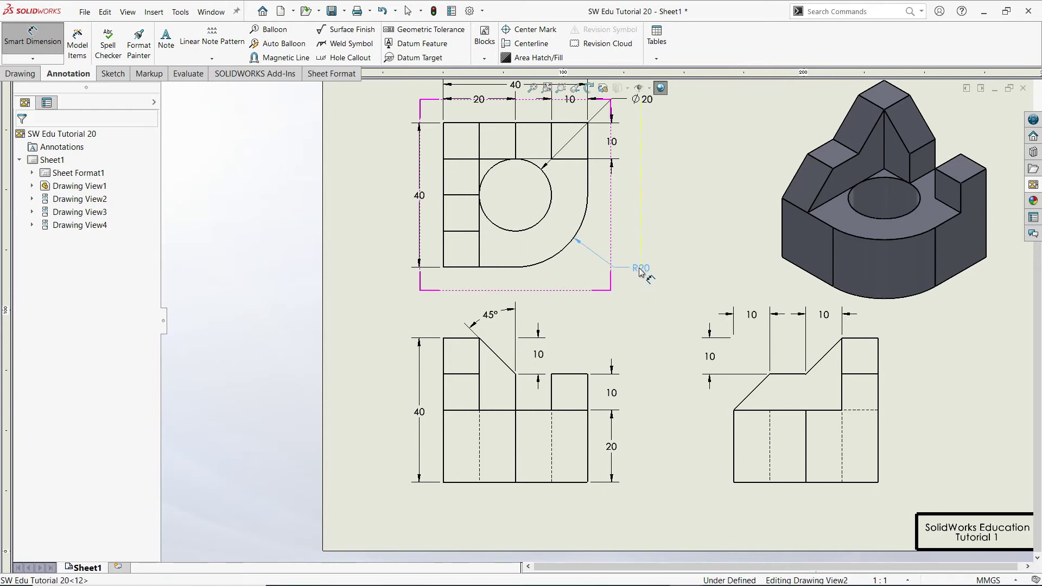
{"action": "key", "text": "f"}
{"action": "mouse_move", "coordinate": [633, 163]}
{"action": "left_mouse_down"}
{"action": "mouse_move", "coordinate": [597, 297]}
{"action": "mouse_move", "coordinate": [609, 296]}
{"action": "left_mouse_up"}
{"action": "key", "text": "Escape"}
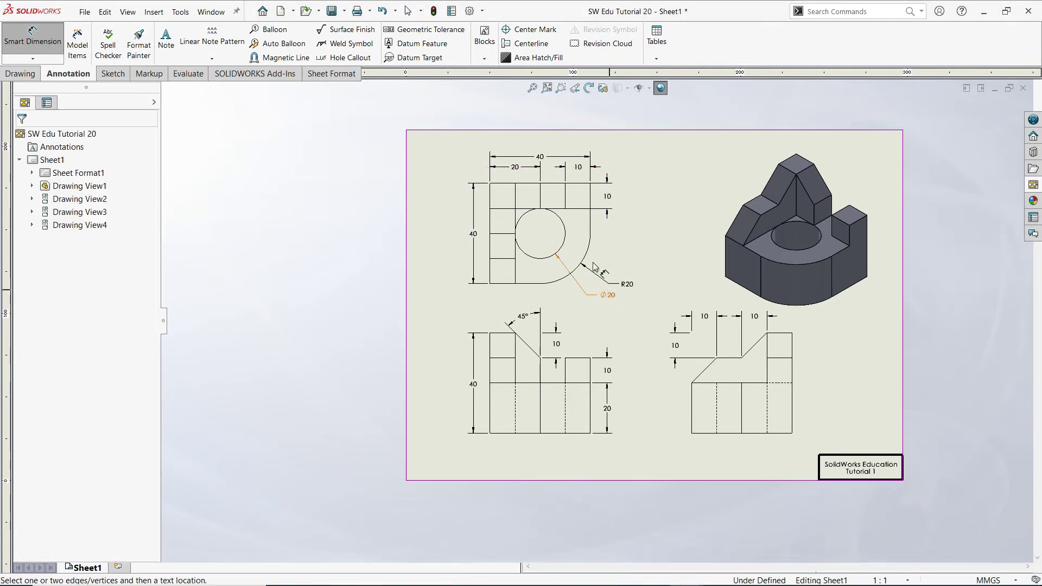
{"action": "scroll", "coordinate": [587, 262], "scroll_direction": "down", "scroll_amount": 1}
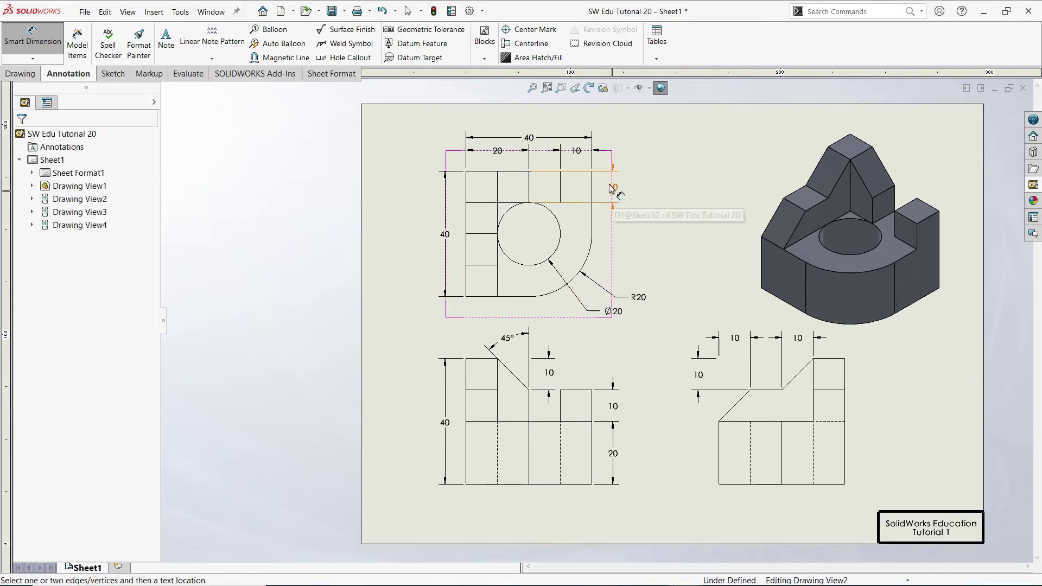
Move the 40 width dimension from the upper view to below the lower-left view
{"action": "left_click", "coordinate": [567, 161]}
{"action": "scroll", "coordinate": [567, 161], "scroll_direction": "down", "scroll_amount": 1}
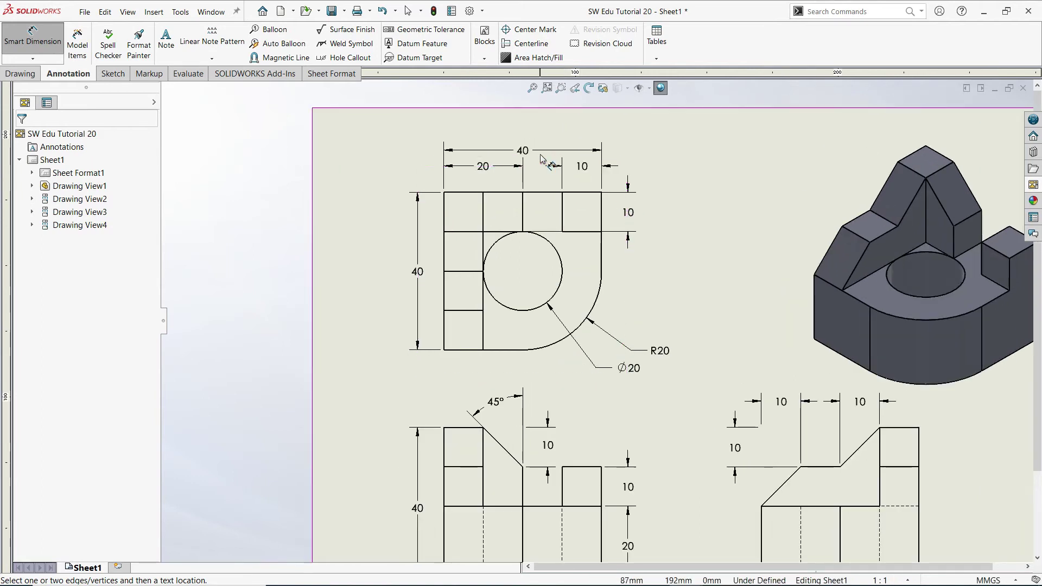
{"action": "left_click", "coordinate": [545, 153]}
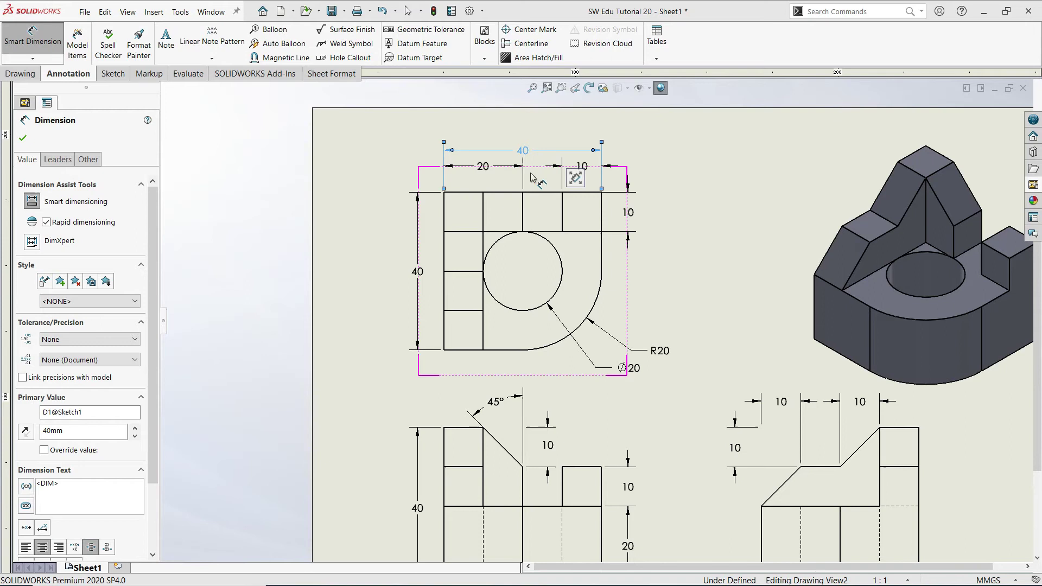
{"action": "scroll", "coordinate": [540, 164], "scroll_direction": "up", "scroll_amount": 3}
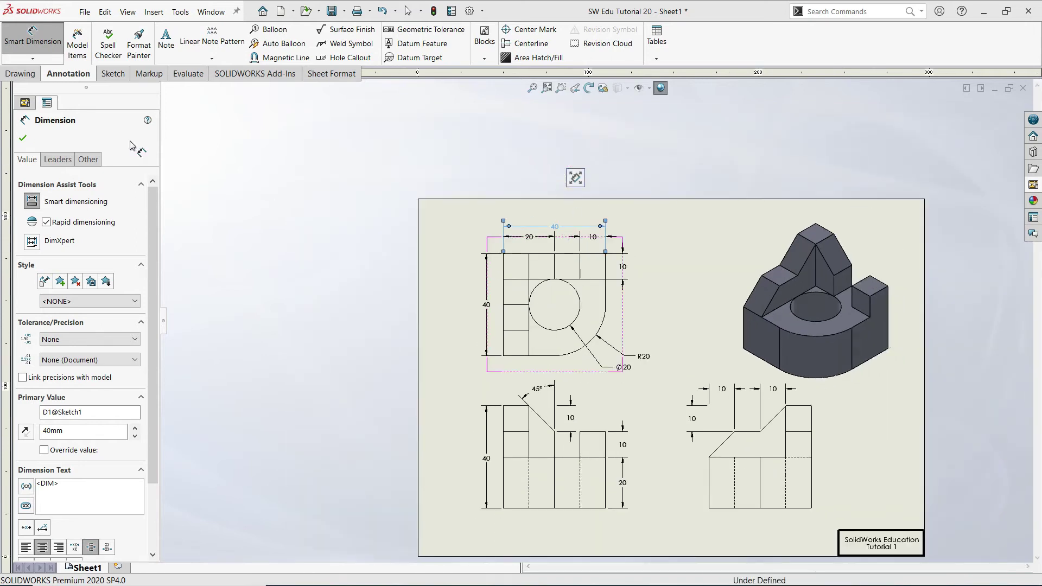
{"action": "key", "text": "Escape"}
{"action": "left_click", "coordinate": [678, 250]}
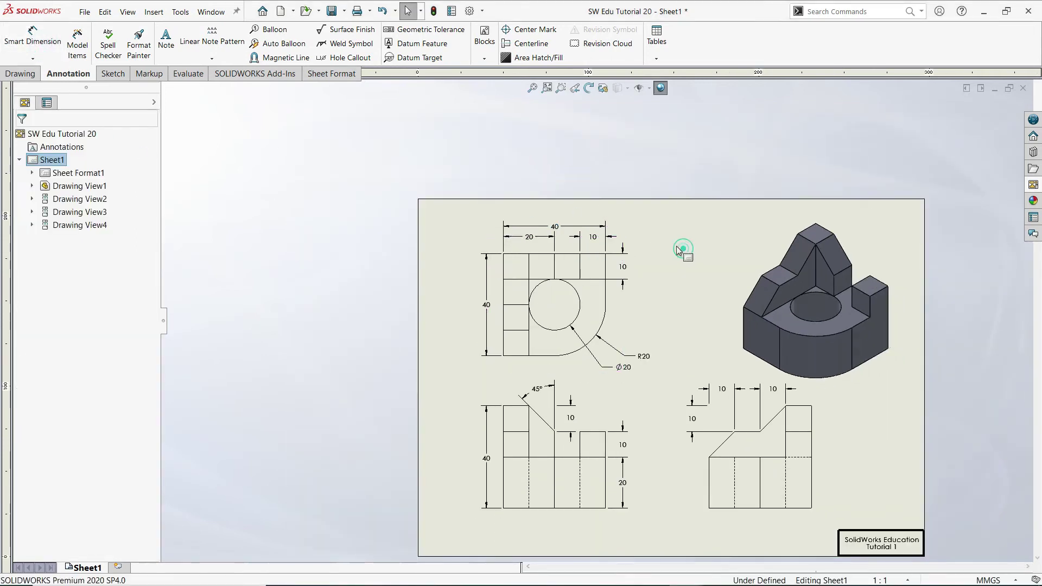
{"action": "left_click", "coordinate": [562, 227]}
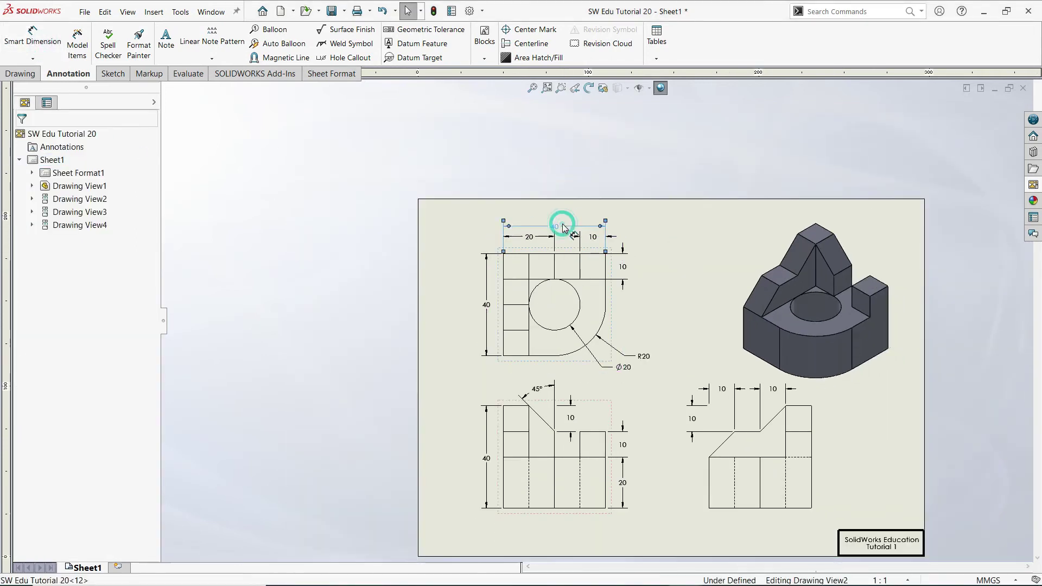
{"action": "left_click", "coordinate": [562, 508]}
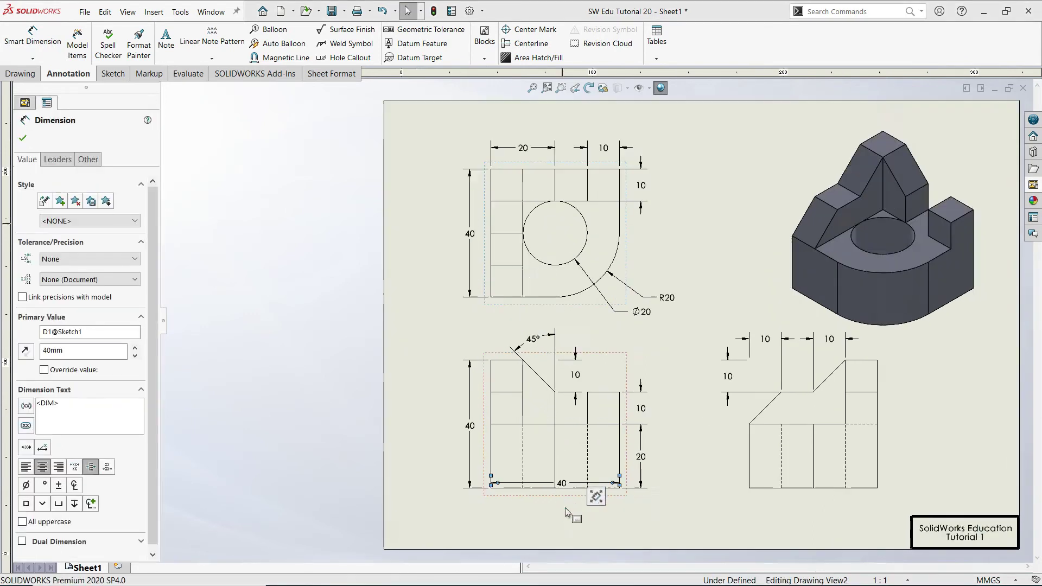
{"action": "scroll", "coordinate": [563, 489], "scroll_direction": "down", "scroll_amount": 3}
{"action": "left_click_drag", "start_coordinate": [564, 460], "coordinate": [558, 492]}
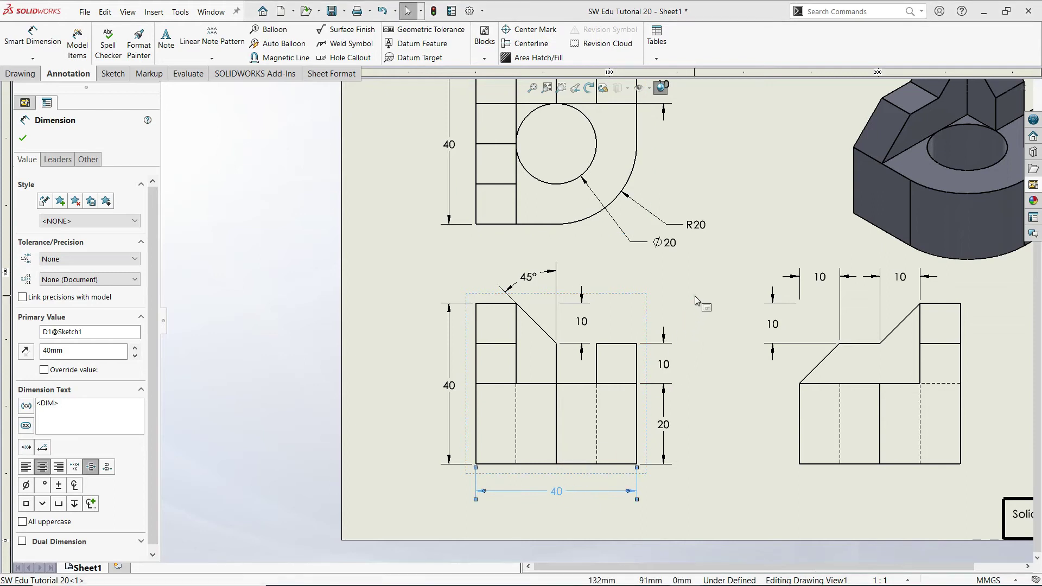
{"action": "key", "text": "Escape"}
Delete the 20 dimension on the upper-left view
{"action": "key", "text": "f"}
{"action": "scroll", "coordinate": [608, 202], "scroll_direction": "down", "scroll_amount": 3}
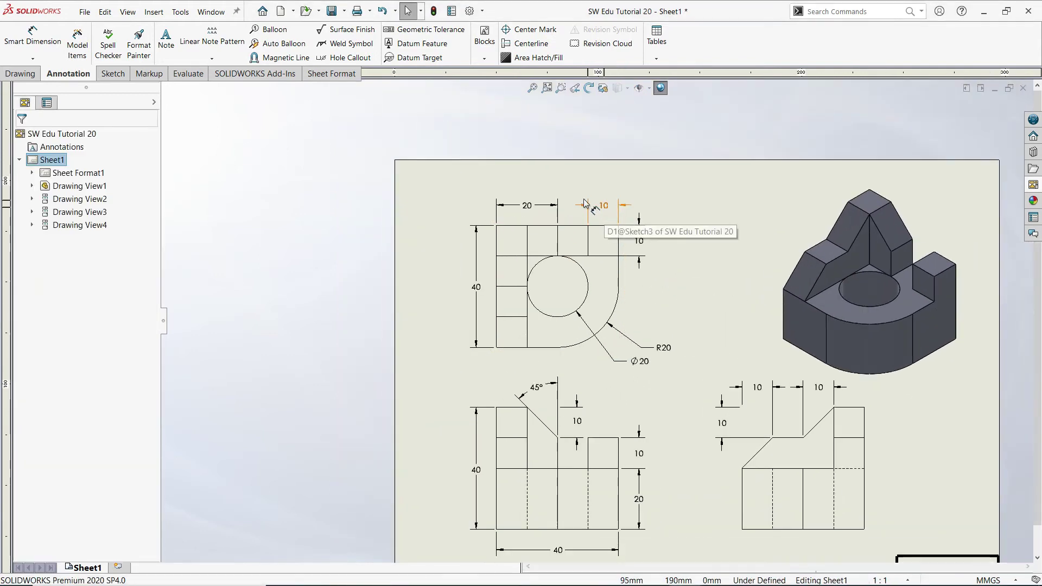
{"action": "left_click", "coordinate": [529, 208]}
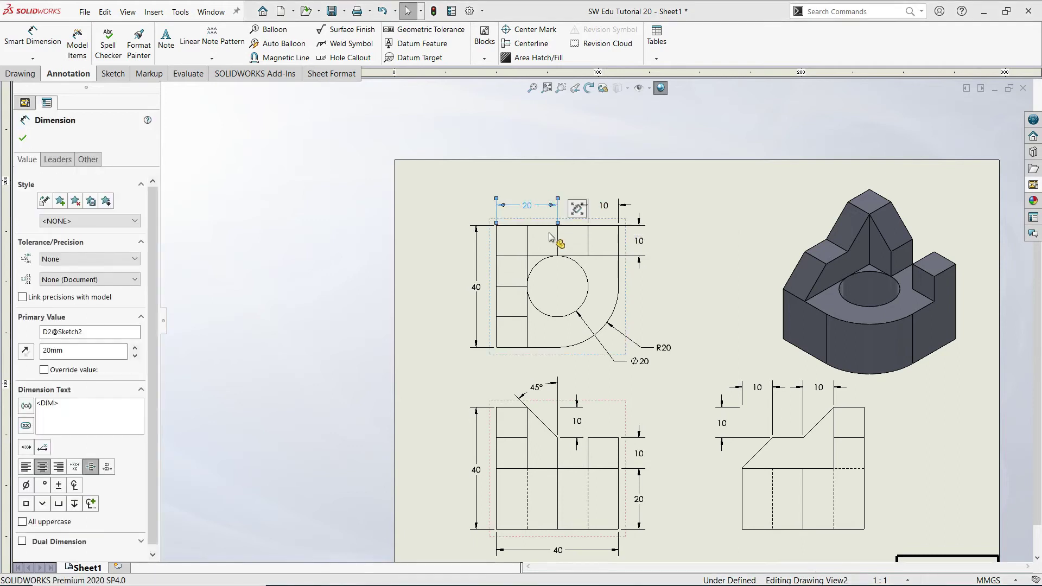
{"action": "key", "text": "Delete"}
{"action": "scroll", "coordinate": [579, 203], "scroll_direction": "down", "scroll_amount": 2}
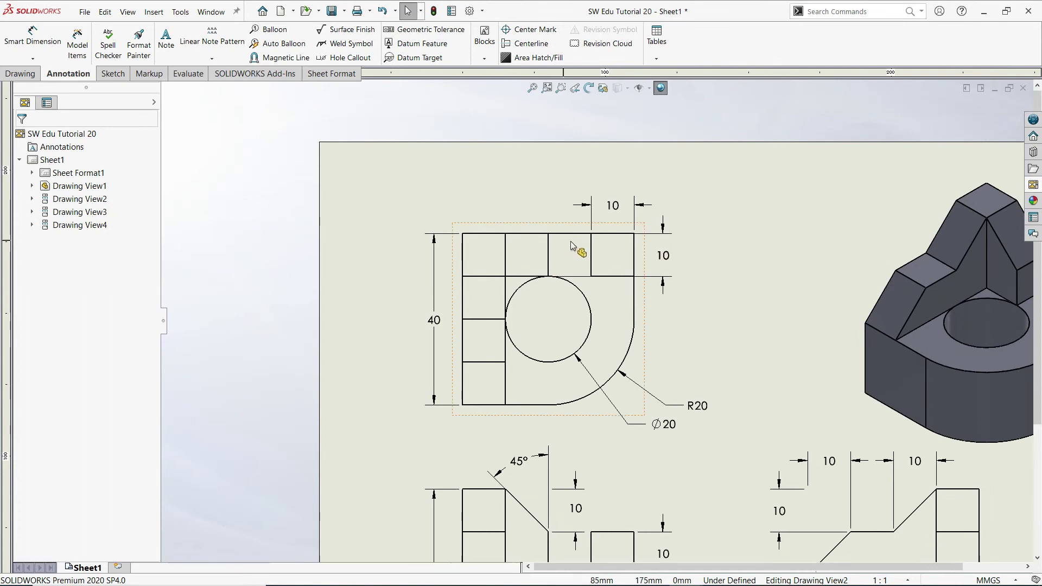
Dimension the top view's two vertical edges with a 10 placed above, beside the existing 10
{"action": "left_click", "coordinate": [33, 38]}
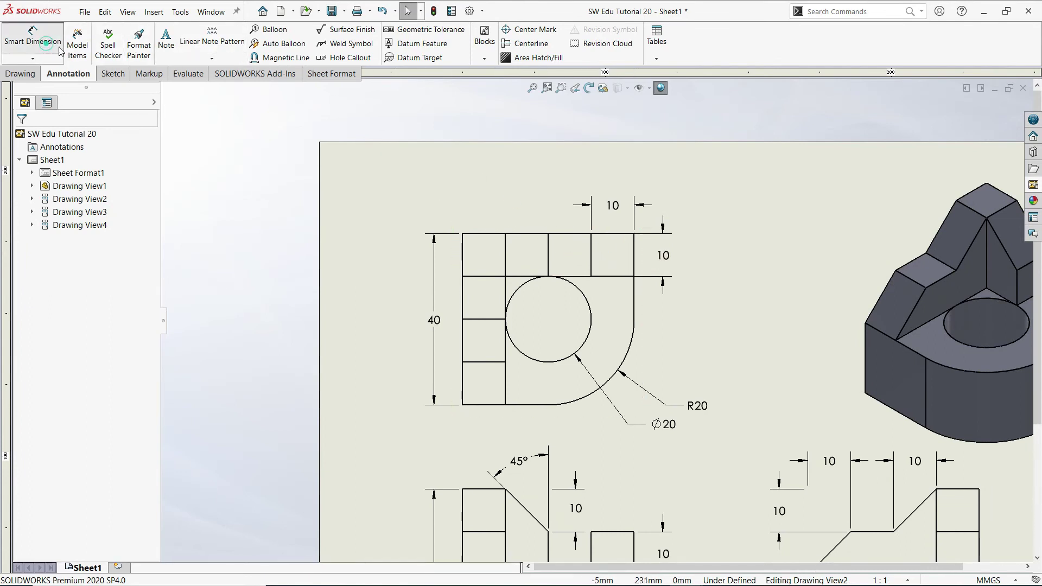
{"action": "left_click", "coordinate": [549, 254]}
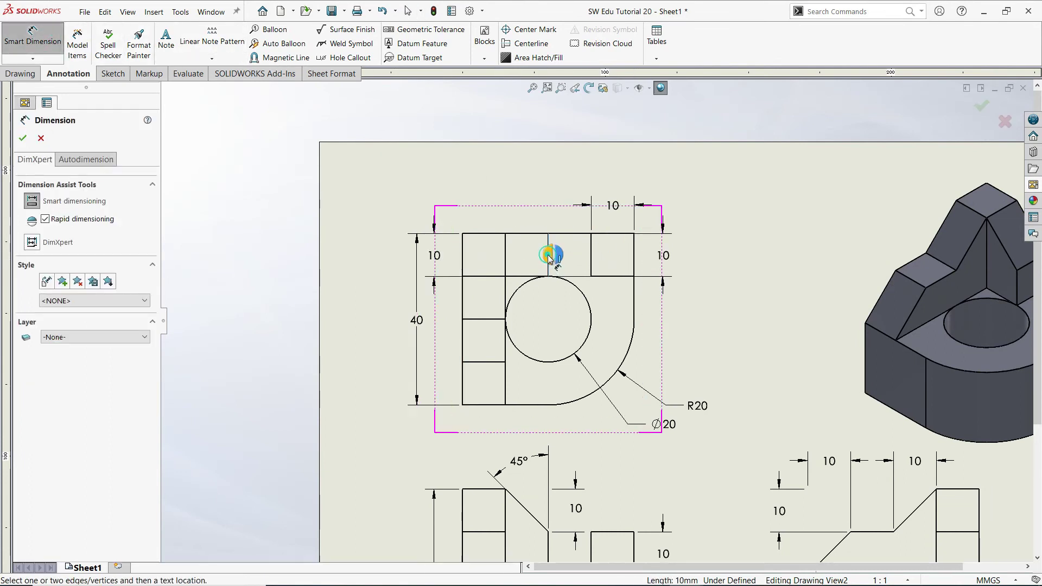
{"action": "left_click", "coordinate": [592, 259]}
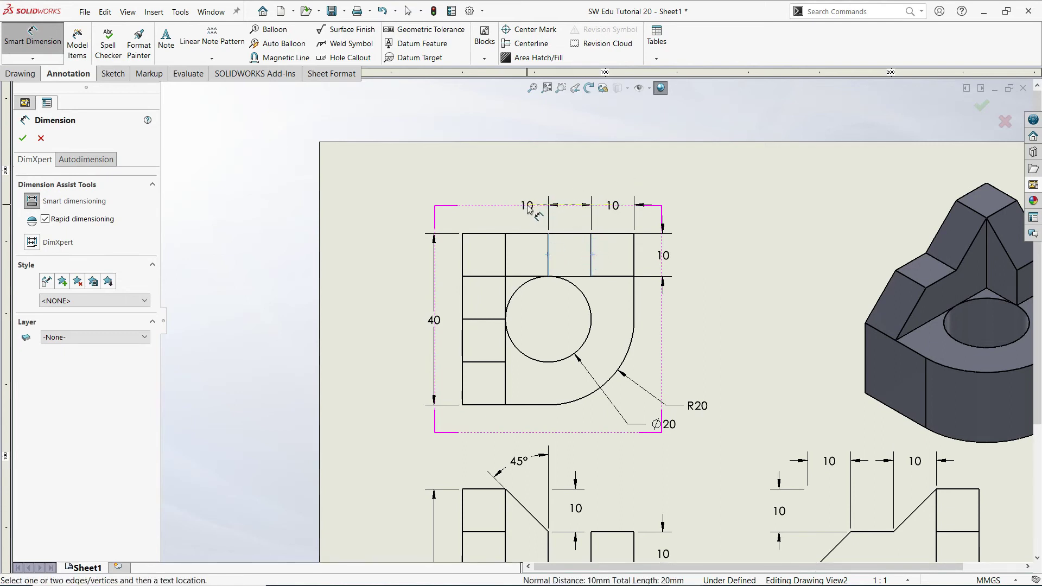
{"action": "left_click", "coordinate": [527, 209]}
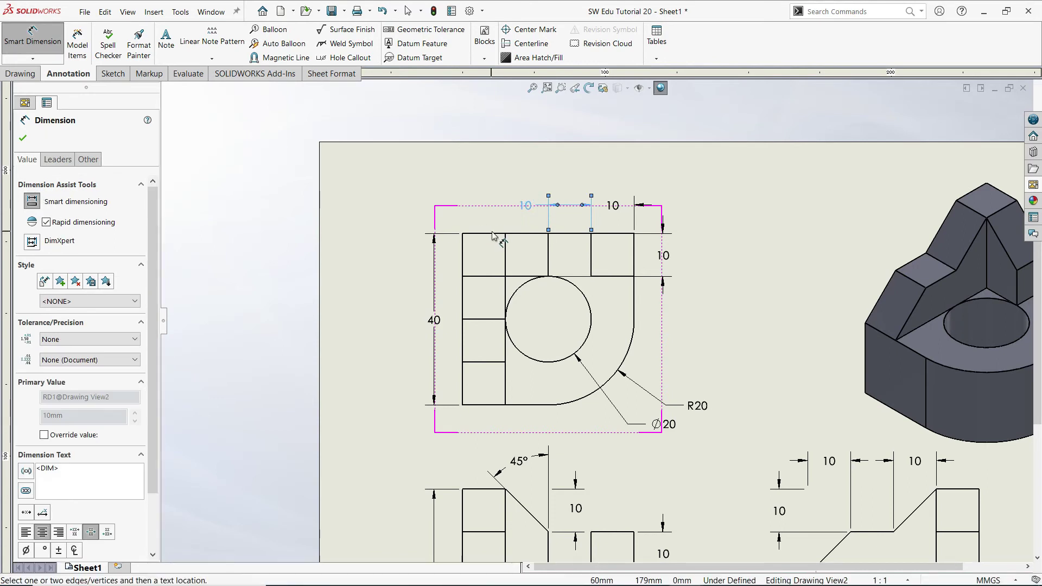
{"action": "scroll", "coordinate": [619, 369], "scroll_direction": "up", "scroll_amount": 3}
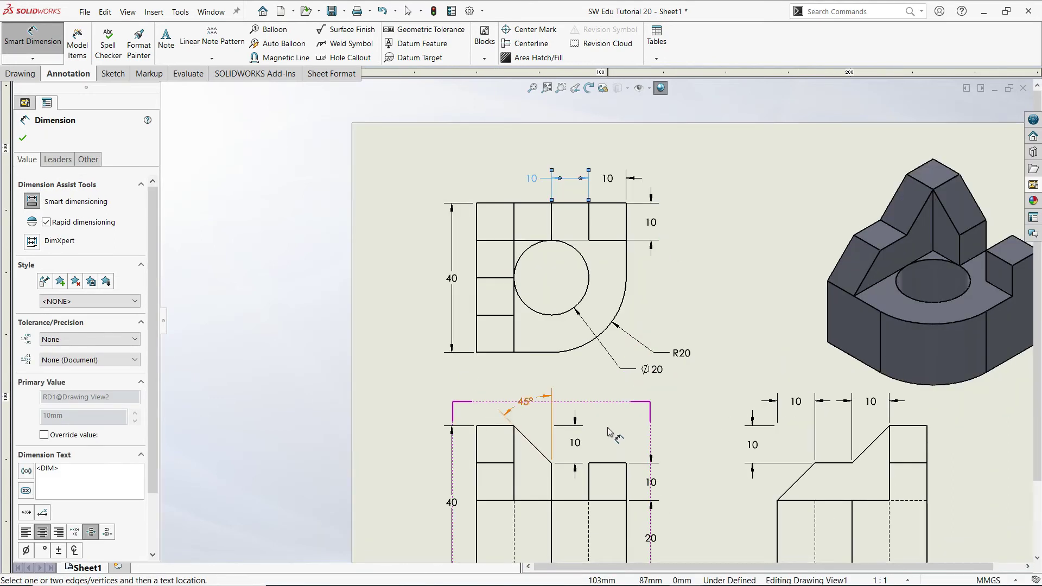
{"action": "scroll", "coordinate": [627, 524], "scroll_direction": "up", "scroll_amount": 2}
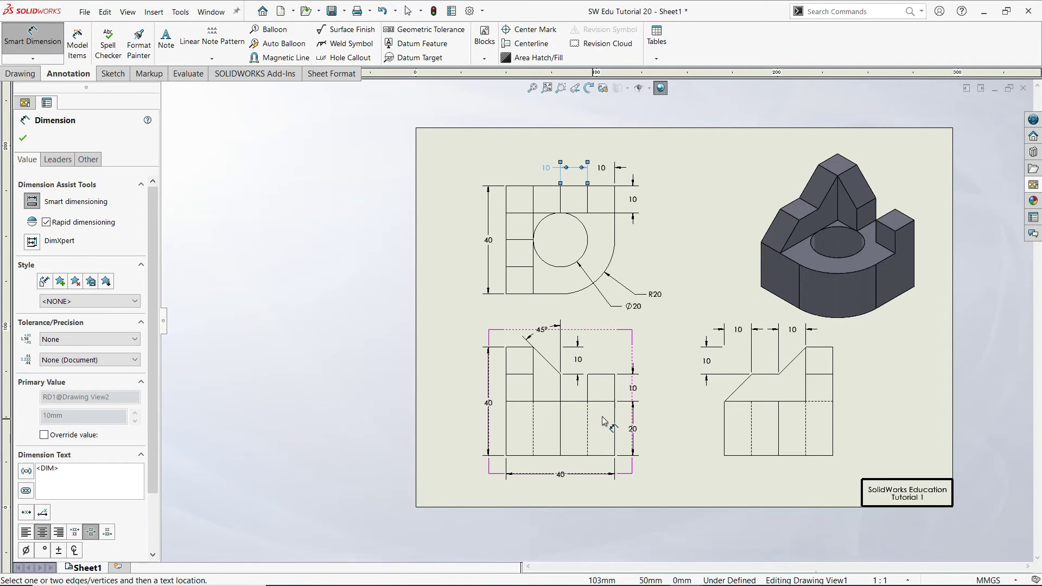
{"action": "left_click", "coordinate": [681, 408]}
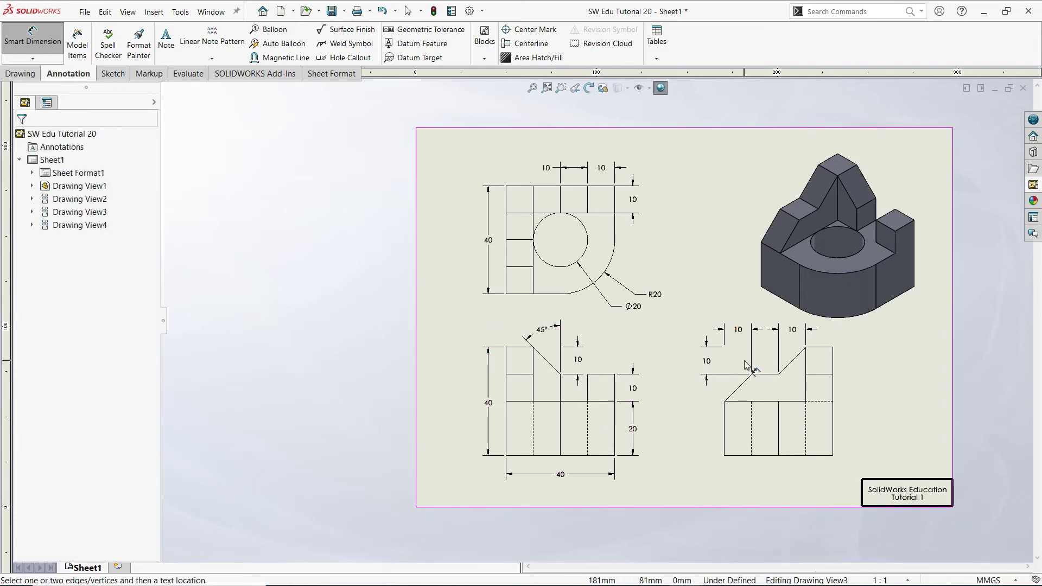
{"action": "scroll", "coordinate": [747, 365], "scroll_direction": "down", "scroll_amount": 2}
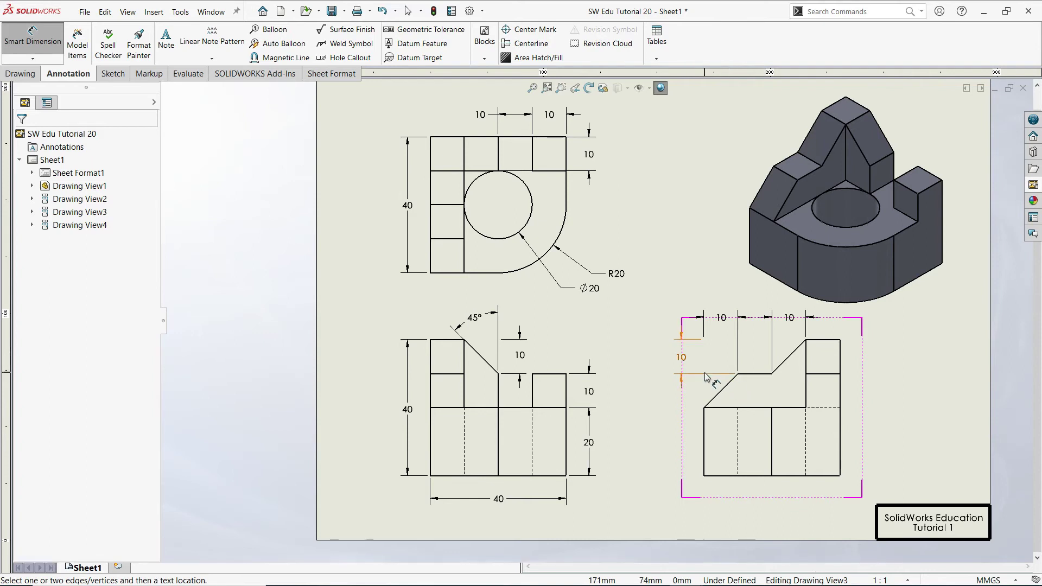
Remove the old 10 dimensions from the left side of the right-side view
{"action": "left_click", "coordinate": [704, 369]}
{"action": "left_click", "coordinate": [733, 361]}
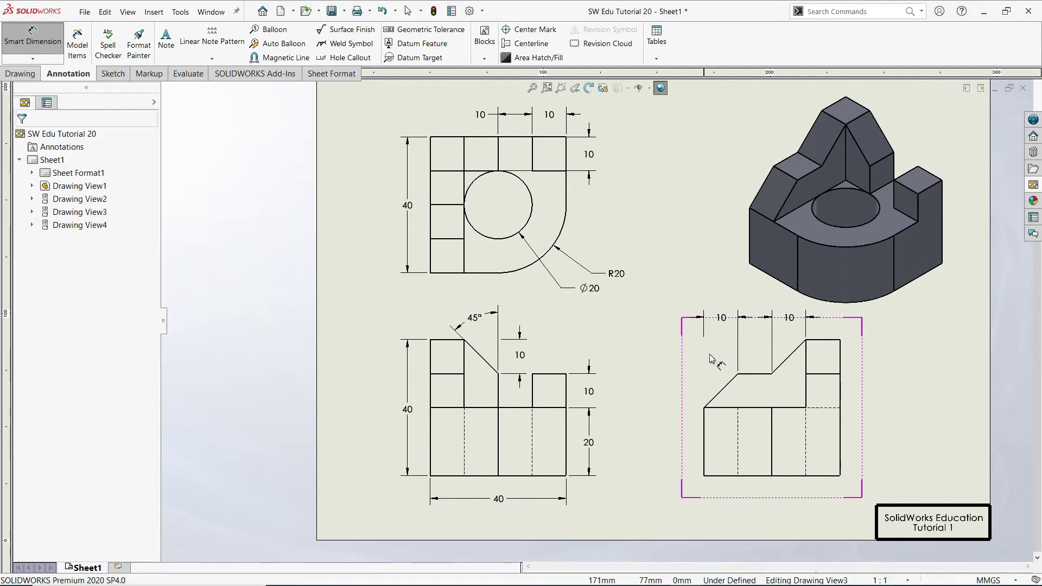
{"action": "left_click", "coordinate": [707, 337]}
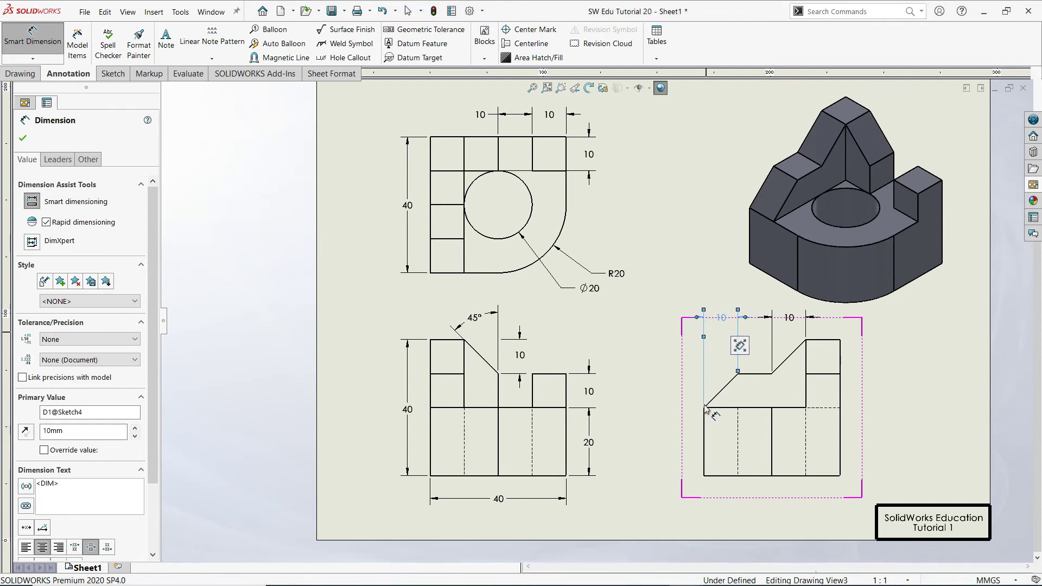
{"action": "left_click", "coordinate": [912, 356]}
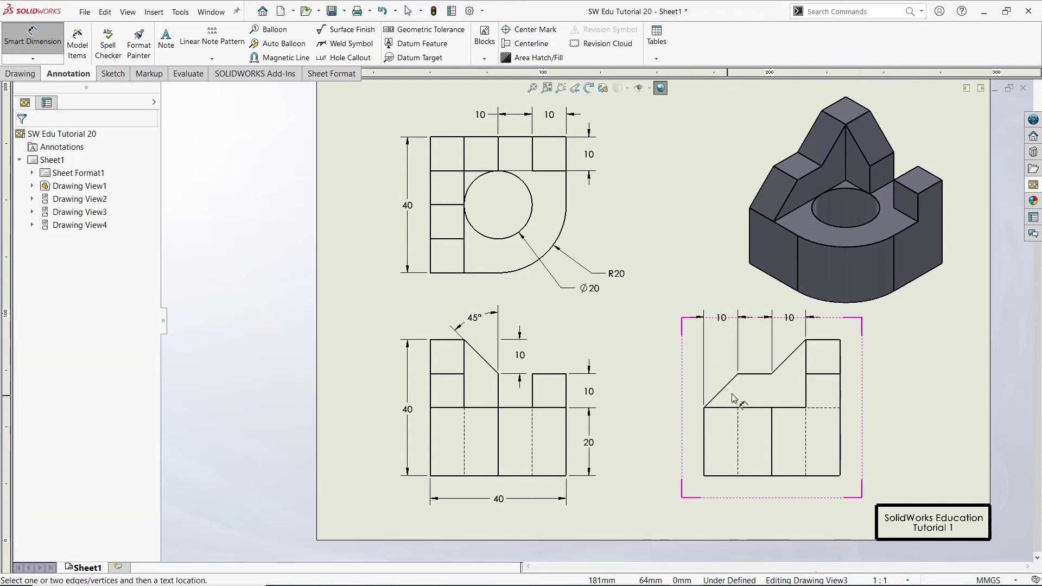
{"action": "scroll", "coordinate": [776, 432], "scroll_direction": "up", "scroll_amount": 1}
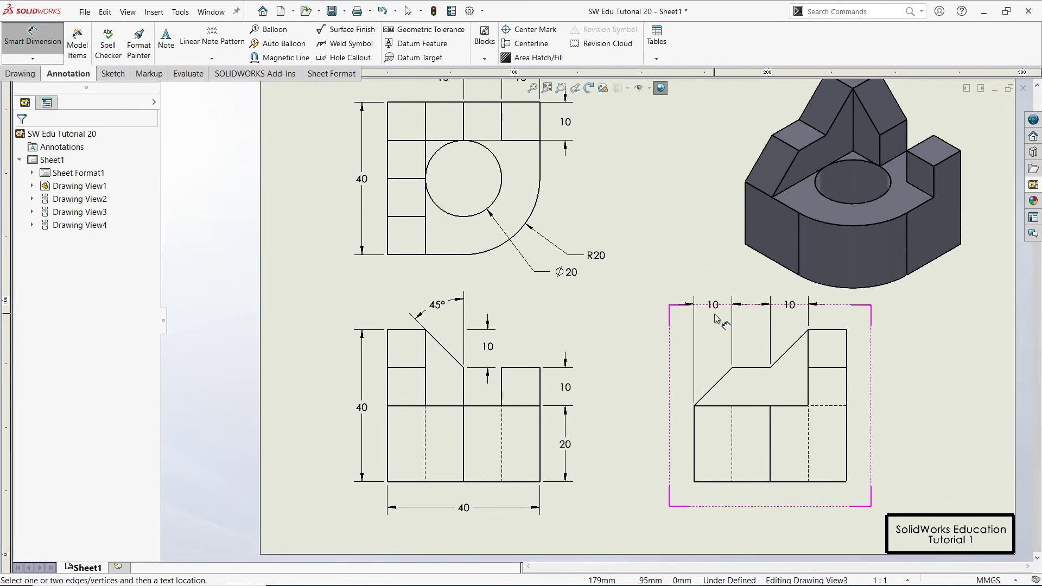
{"action": "left_click_drag", "start_coordinate": [713, 308], "coordinate": [668, 350]}
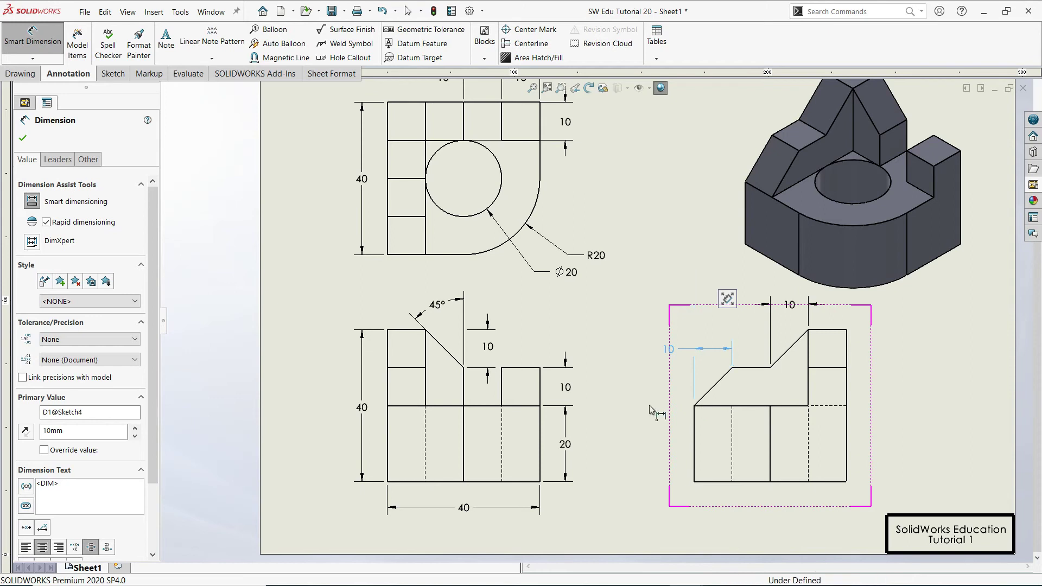
{"action": "left_click", "coordinate": [659, 367]}
{"action": "left_click", "coordinate": [693, 357]}
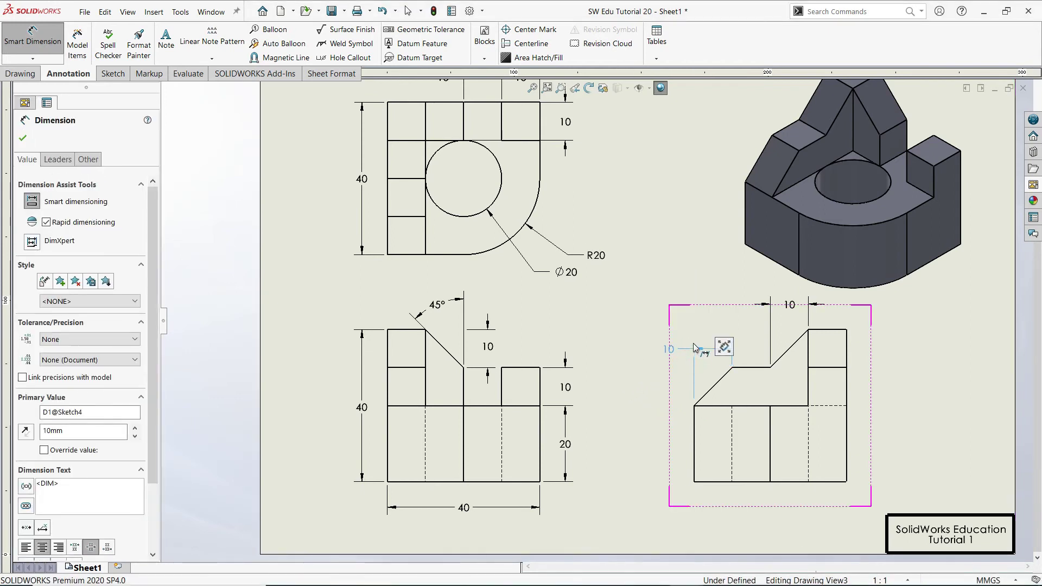
{"action": "scroll", "coordinate": [711, 358], "scroll_direction": "down", "scroll_amount": 2}
{"action": "scroll", "coordinate": [675, 356], "scroll_direction": "down", "scroll_amount": 1}
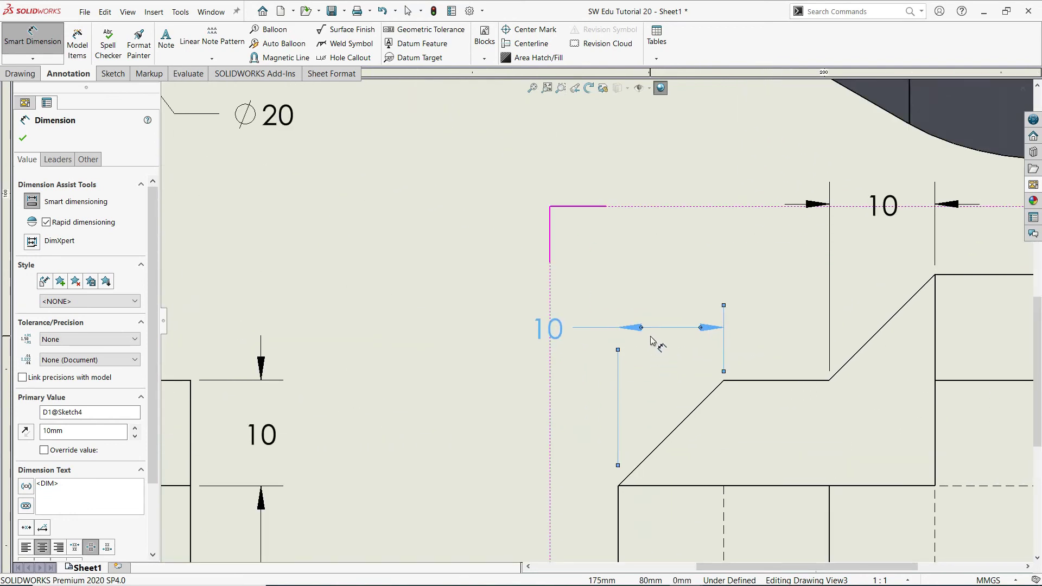
{"action": "scroll", "coordinate": [657, 347], "scroll_direction": "up", "scroll_amount": 2}
{"action": "key", "text": "Delete"}
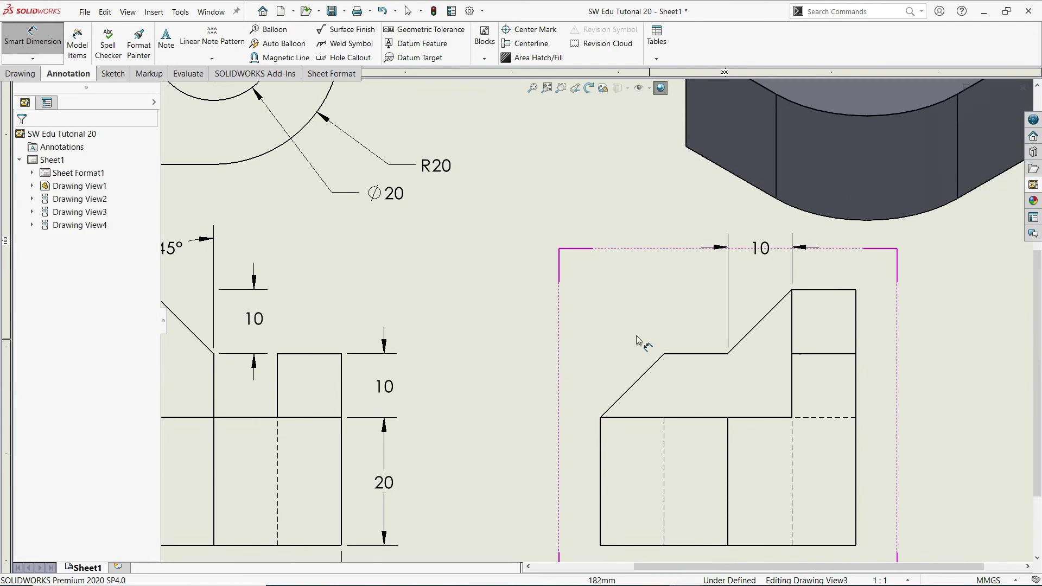
Add a horizontal 10 dimension across the slope's endpoints, left of the side view
{"action": "left_click", "coordinate": [604, 416]}
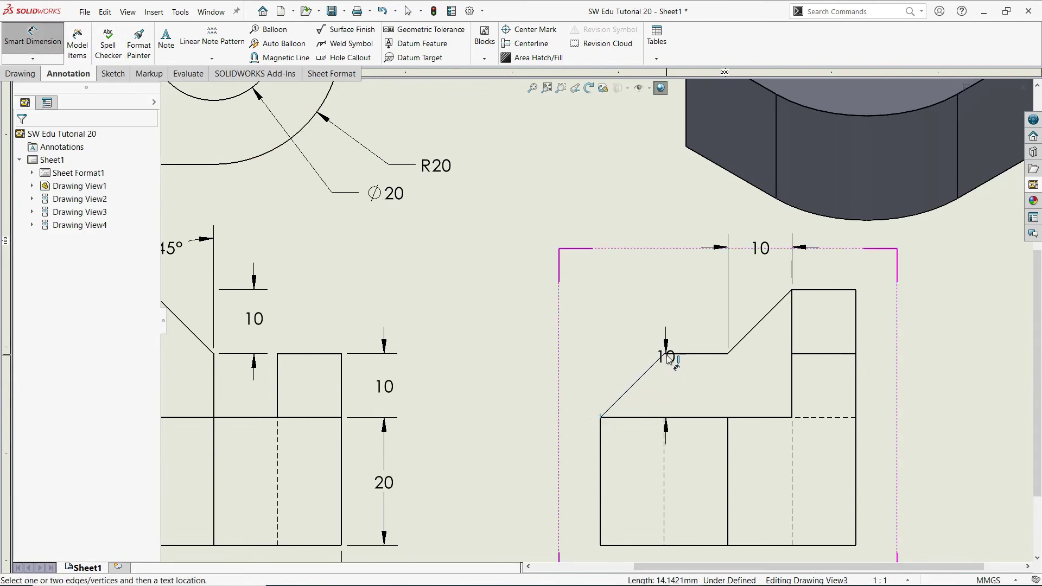
{"action": "left_click", "coordinate": [664, 354]}
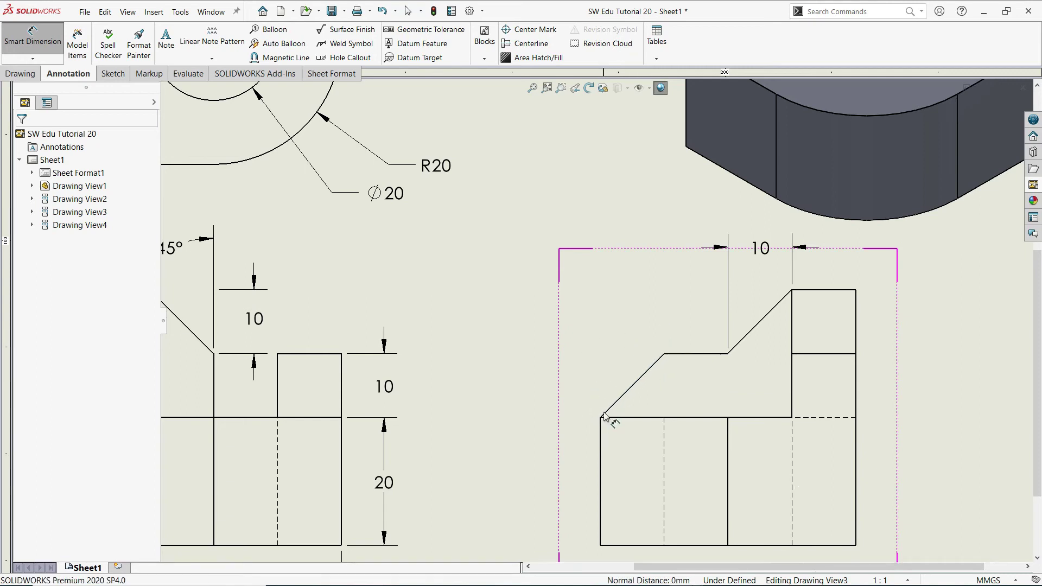
{"action": "left_click", "coordinate": [601, 419]}
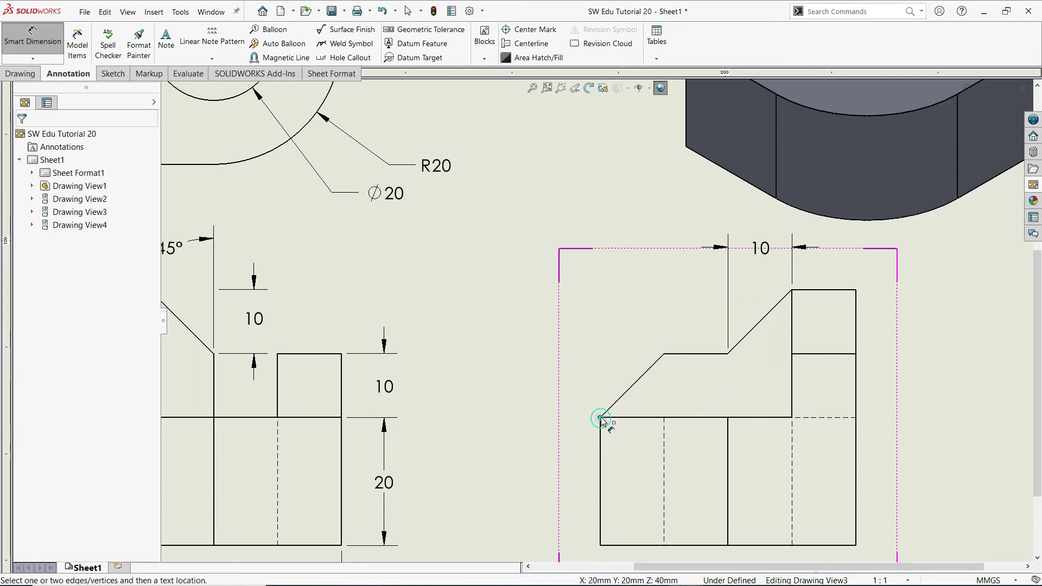
{"action": "left_click", "coordinate": [663, 354]}
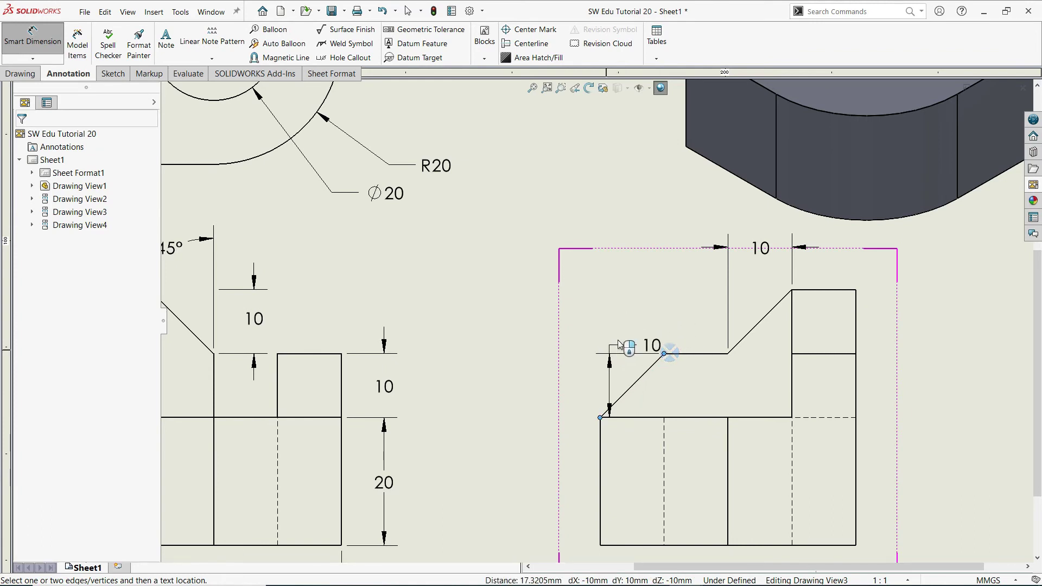
{"action": "key", "text": "Escape"}
{"action": "left_click", "coordinate": [33, 58]}
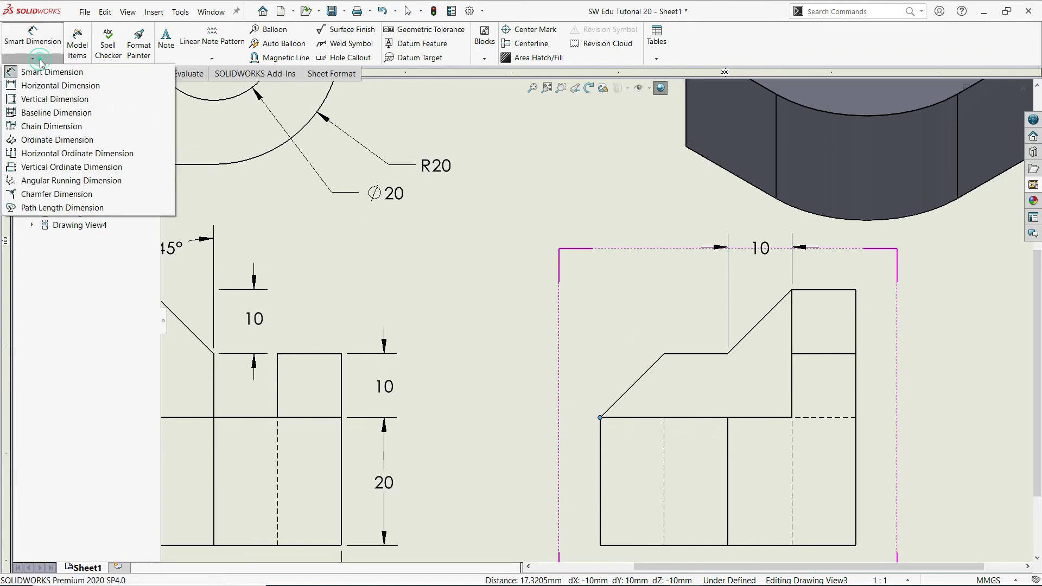
{"action": "left_click", "coordinate": [43, 86]}
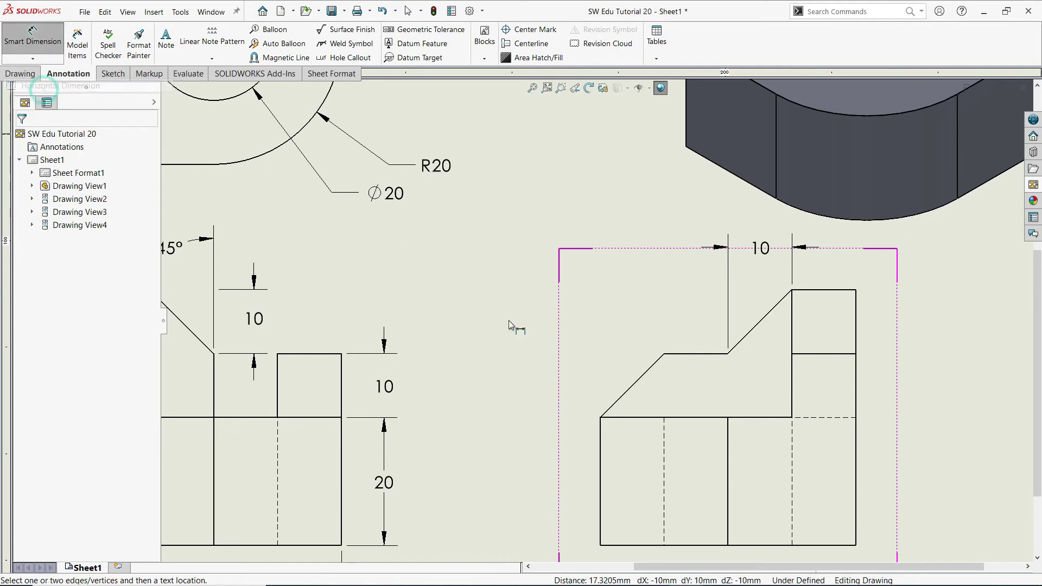
{"action": "left_click", "coordinate": [600, 418]}
{"action": "left_click", "coordinate": [663, 353]}
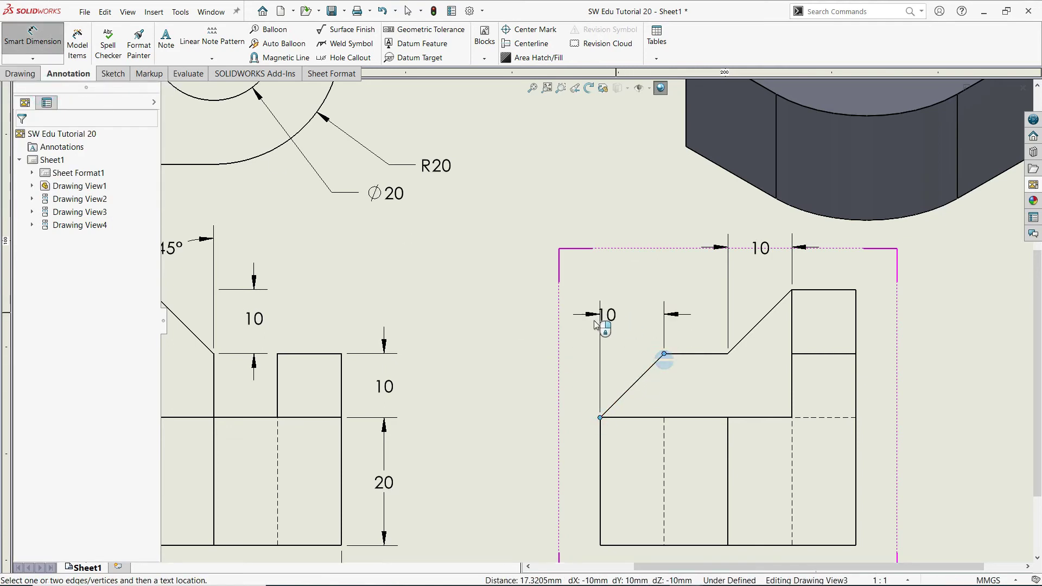
{"action": "left_click", "coordinate": [562, 328]}
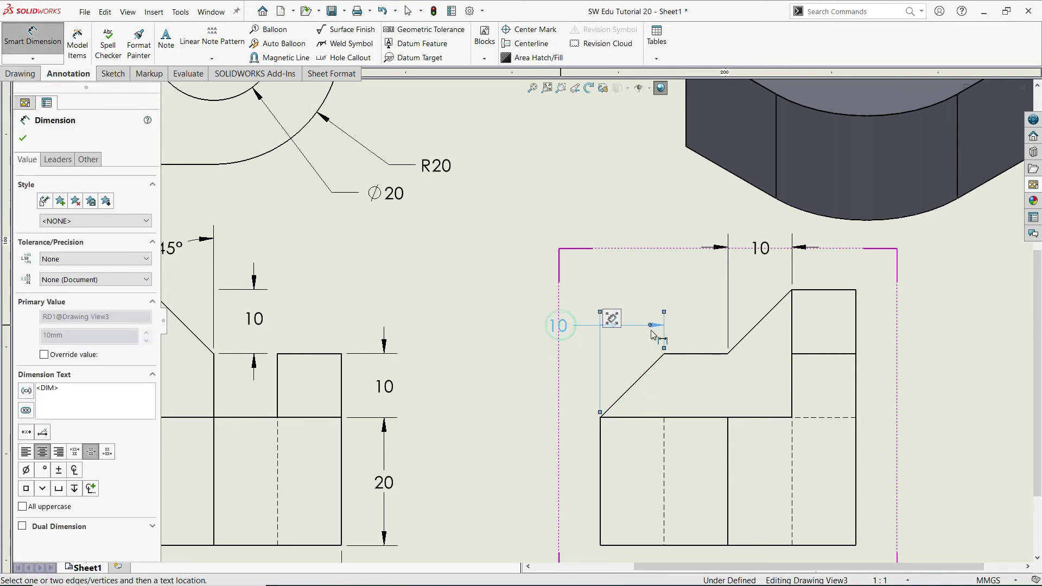
{"action": "key", "text": "Escape"}
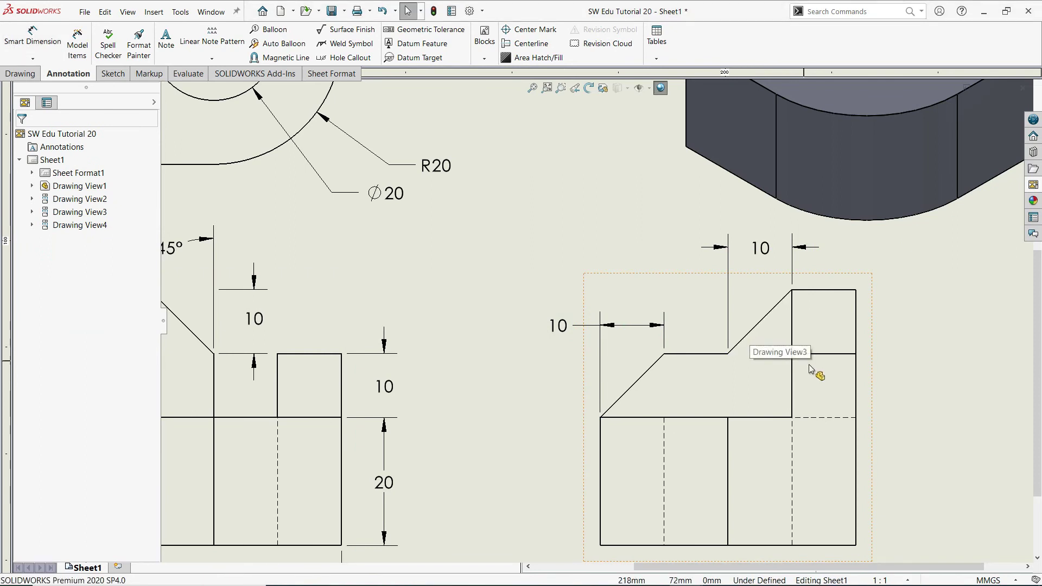
Add a vertical 10 dimension on the right step, placed right of the side view
{"action": "left_click", "coordinate": [33, 58]}
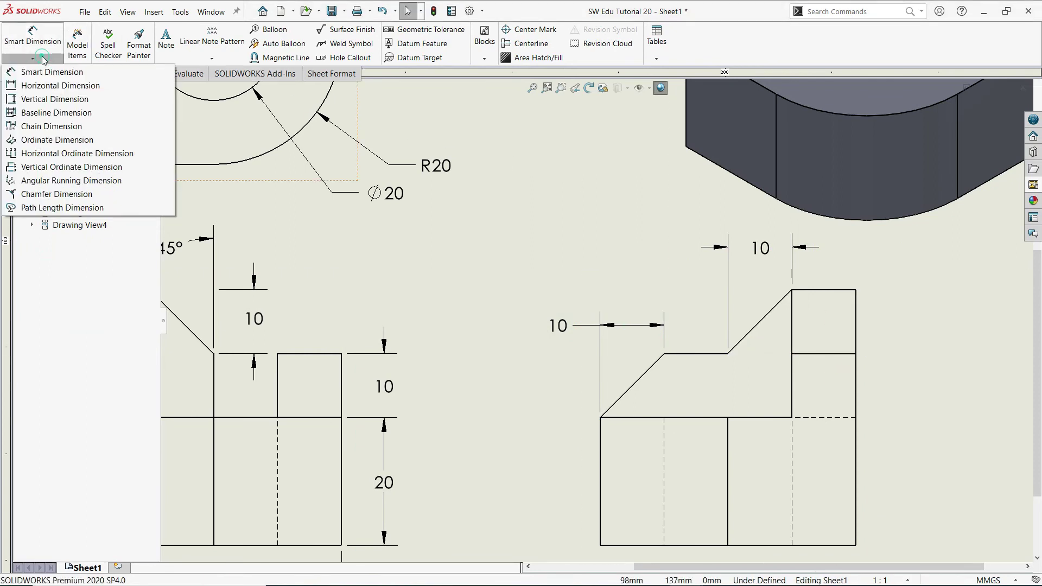
{"action": "left_click", "coordinate": [46, 99]}
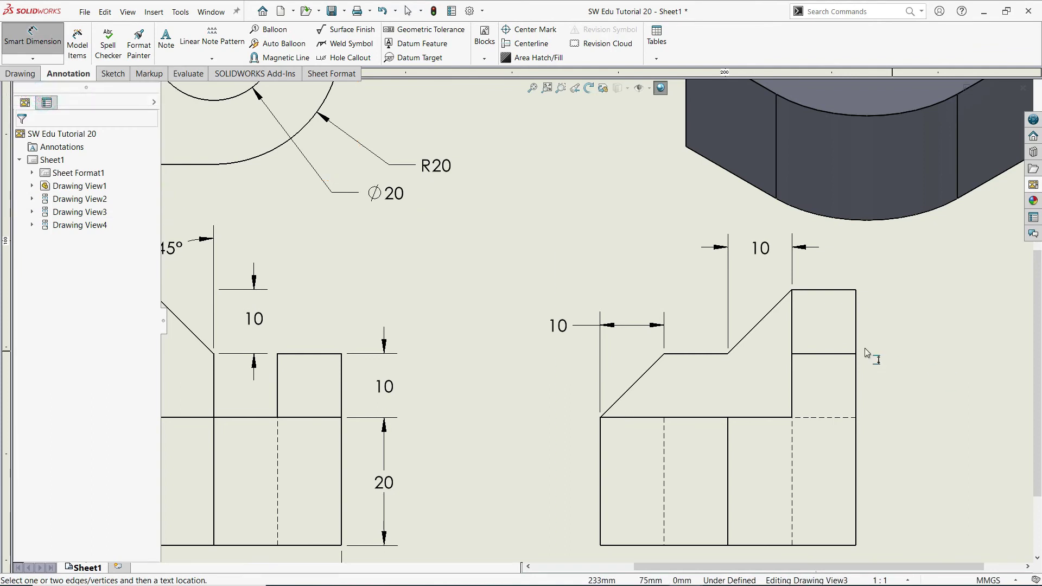
{"action": "left_click", "coordinate": [856, 335]}
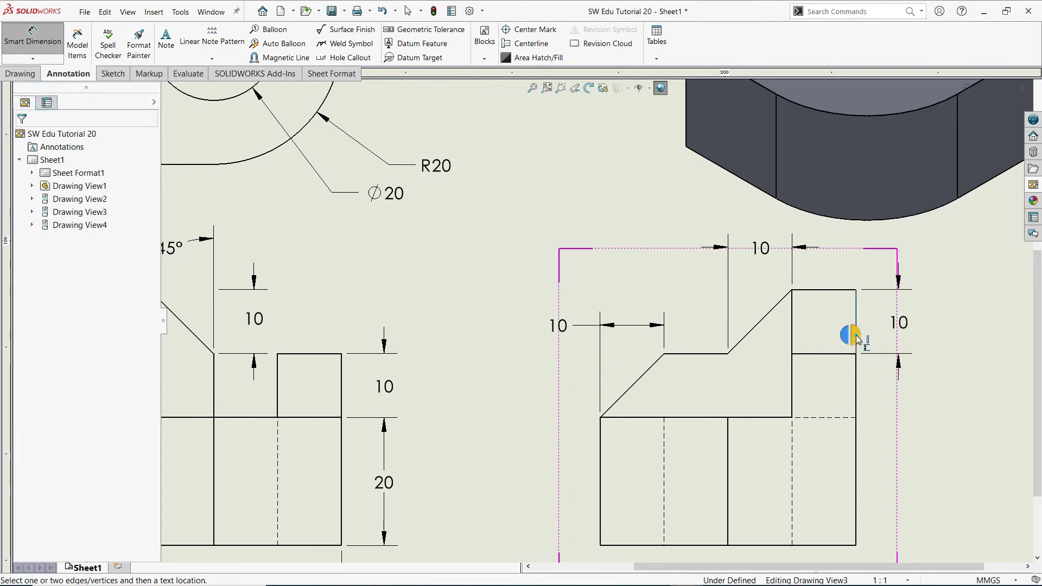
{"action": "left_click", "coordinate": [898, 326]}
{"action": "key", "text": "Escape"}
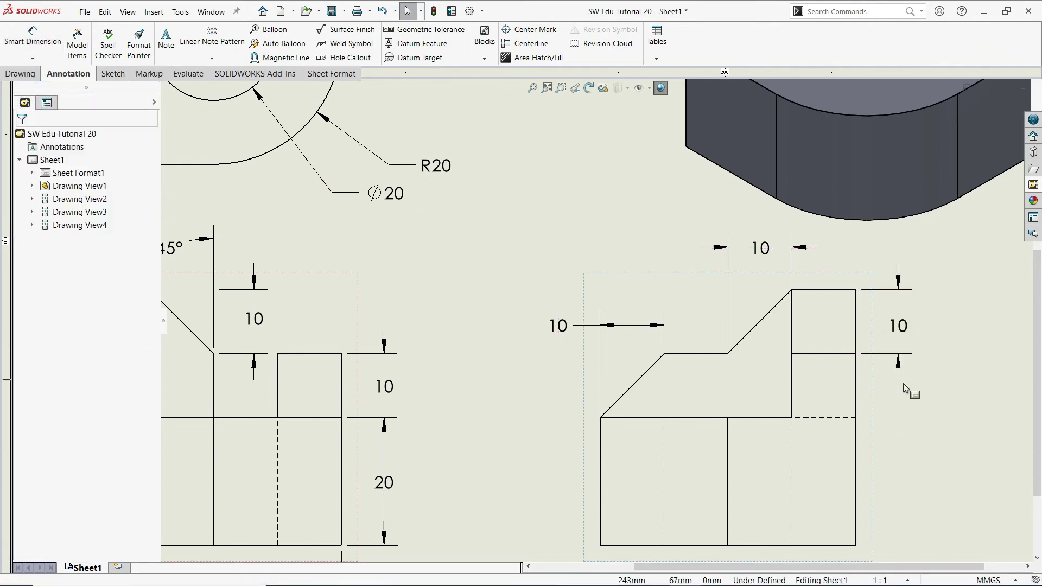
{"action": "scroll", "coordinate": [829, 380], "scroll_direction": "up", "scroll_amount": 1}
{"action": "scroll", "coordinate": [760, 304], "scroll_direction": "up", "scroll_amount": 1}
Fit the sheet, nudge the isometric view up-right, and shift the views left
{"action": "key", "text": "f"}
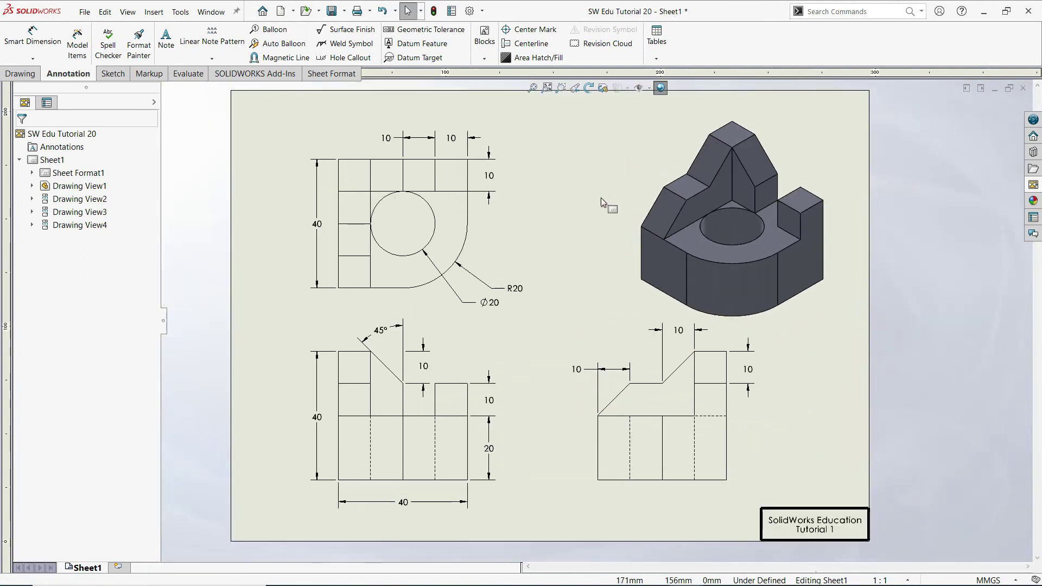
{"action": "left_click_drag", "start_coordinate": [830, 337], "coordinate": [843, 333]}
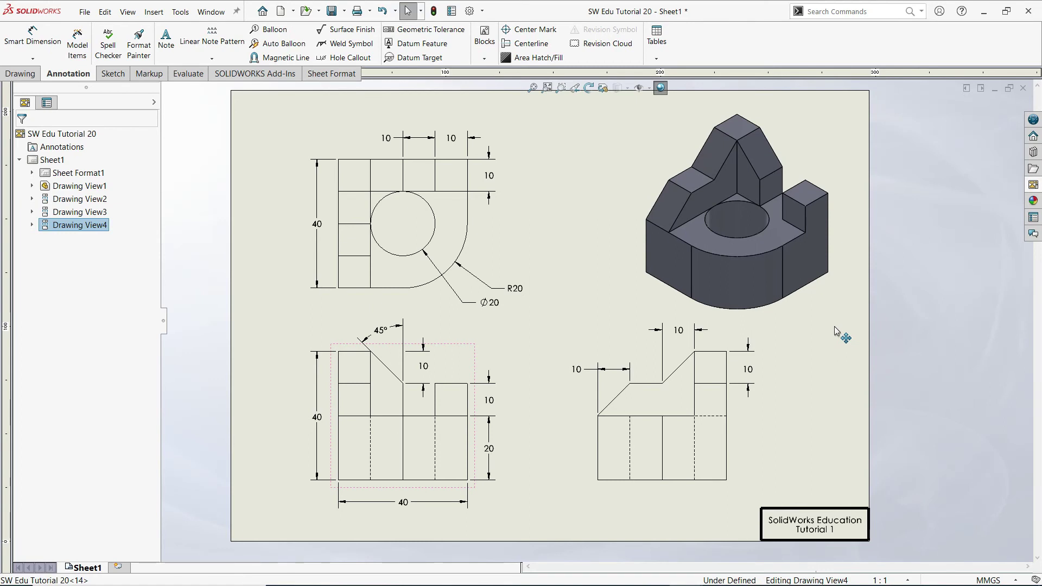
{"action": "left_click_drag", "start_coordinate": [601, 491], "coordinate": [577, 488]}
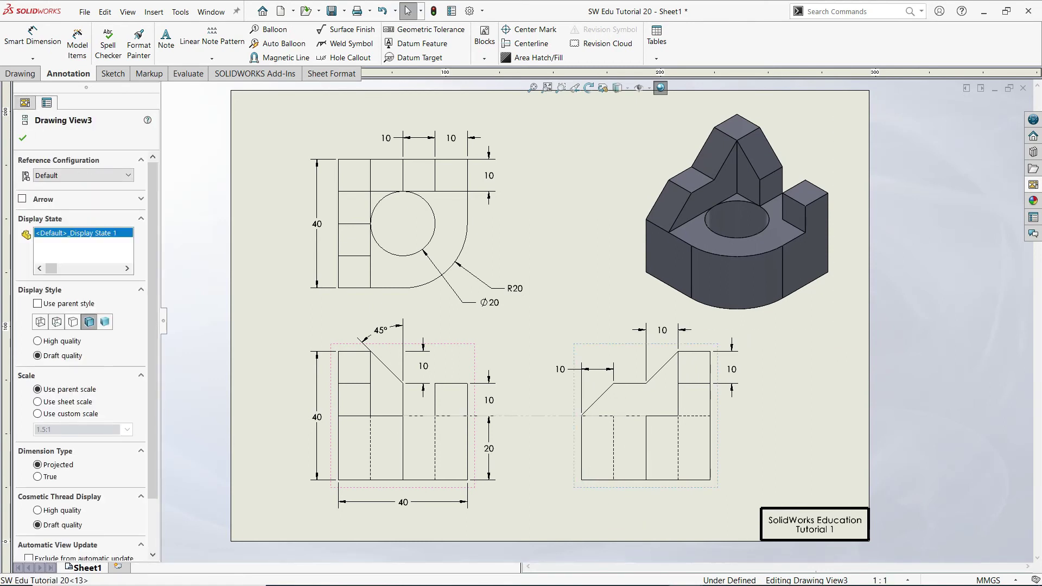
{"action": "key", "text": "Escape"}
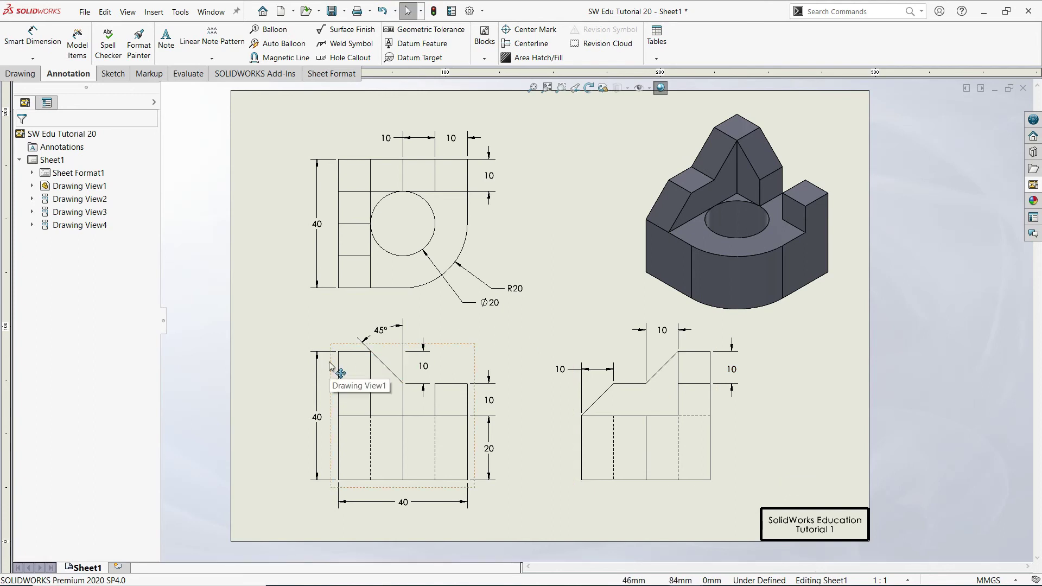
Raise the front, right and top views slightly and reposition the shaded isometric view
{"action": "left_click_drag", "start_coordinate": [329, 362], "coordinate": [329, 354]}
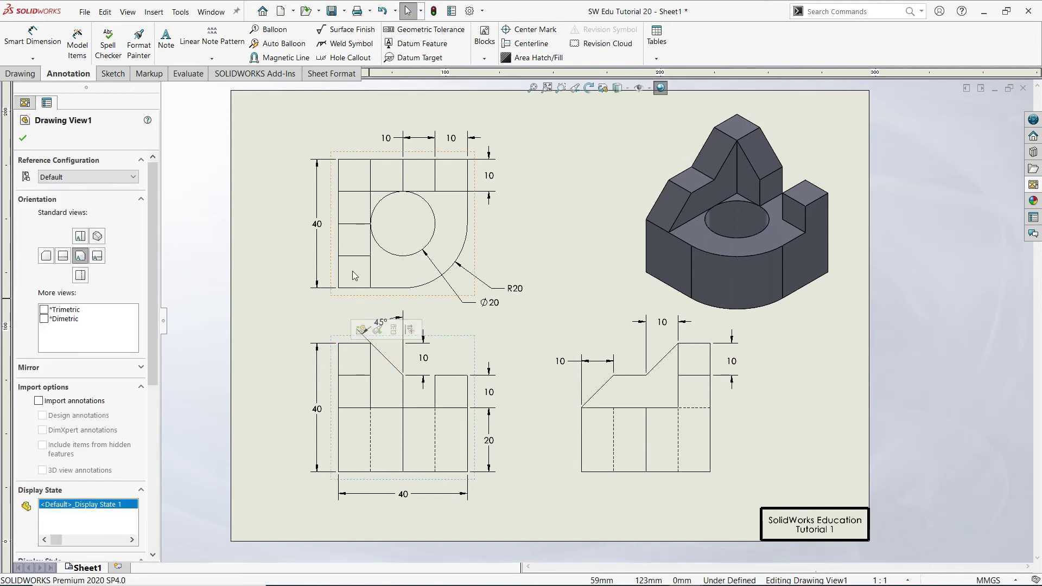
{"action": "left_click_drag", "start_coordinate": [333, 294], "coordinate": [333, 281]}
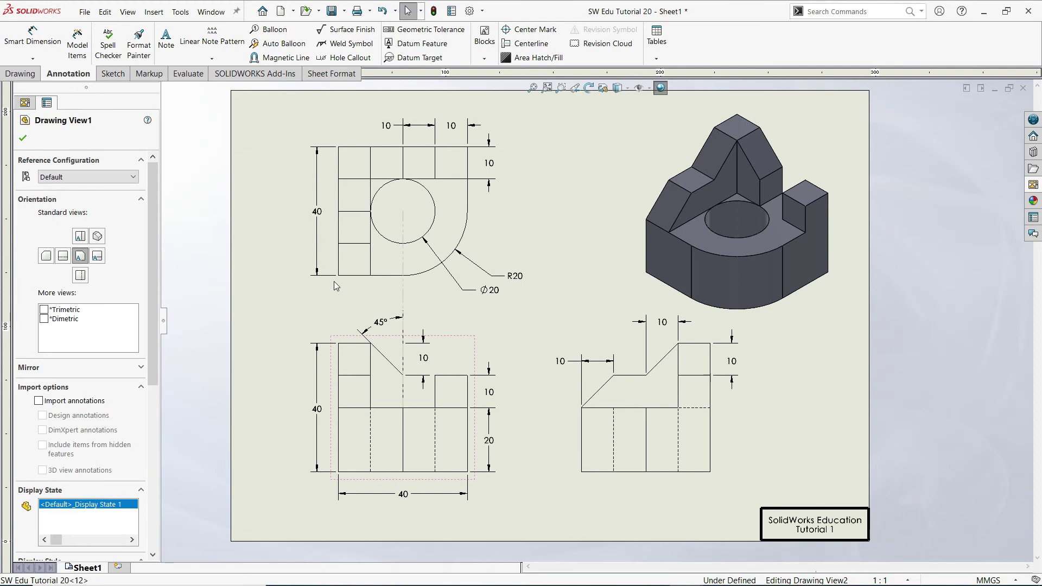
{"action": "left_click", "coordinate": [777, 378]}
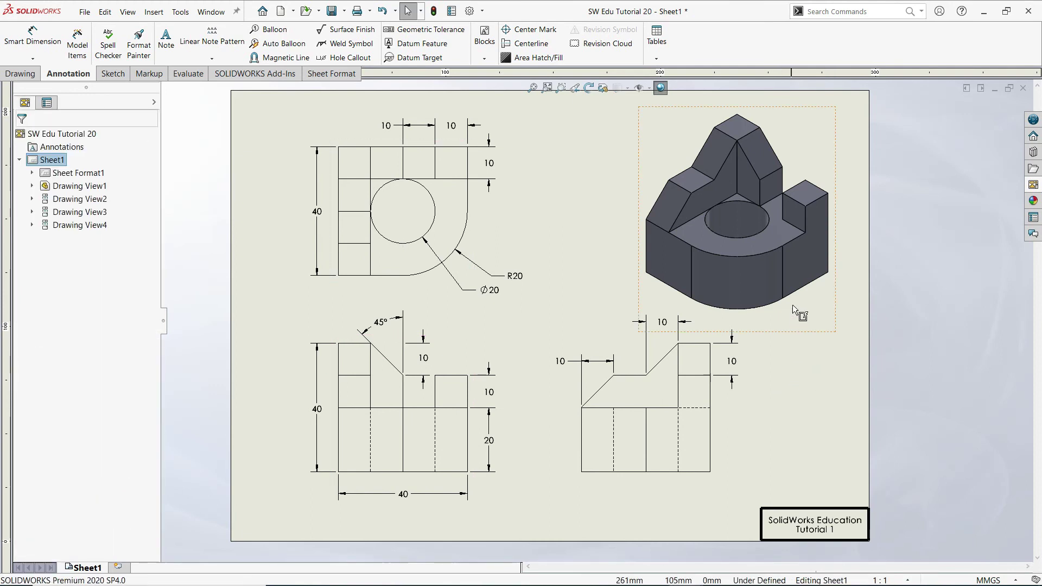
{"action": "left_click", "coordinate": [826, 318]}
{"action": "left_click_drag", "start_coordinate": [839, 321], "coordinate": [844, 322]}
{"action": "left_click", "coordinate": [798, 401]}
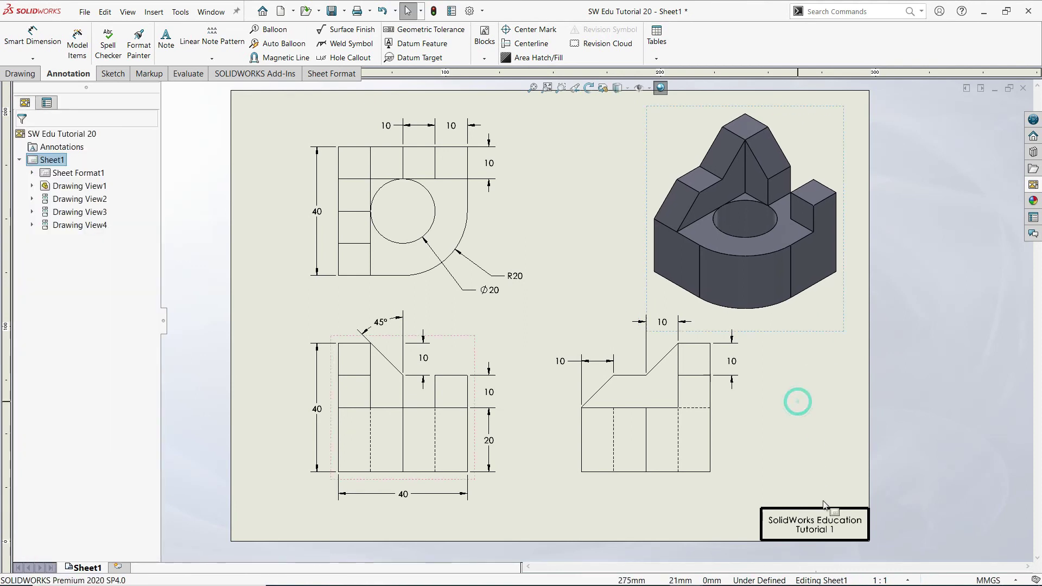
In the sheet format, change the title block note to 'SolidWorks Education Tutorial 20'
{"action": "right_click", "coordinate": [815, 521]}
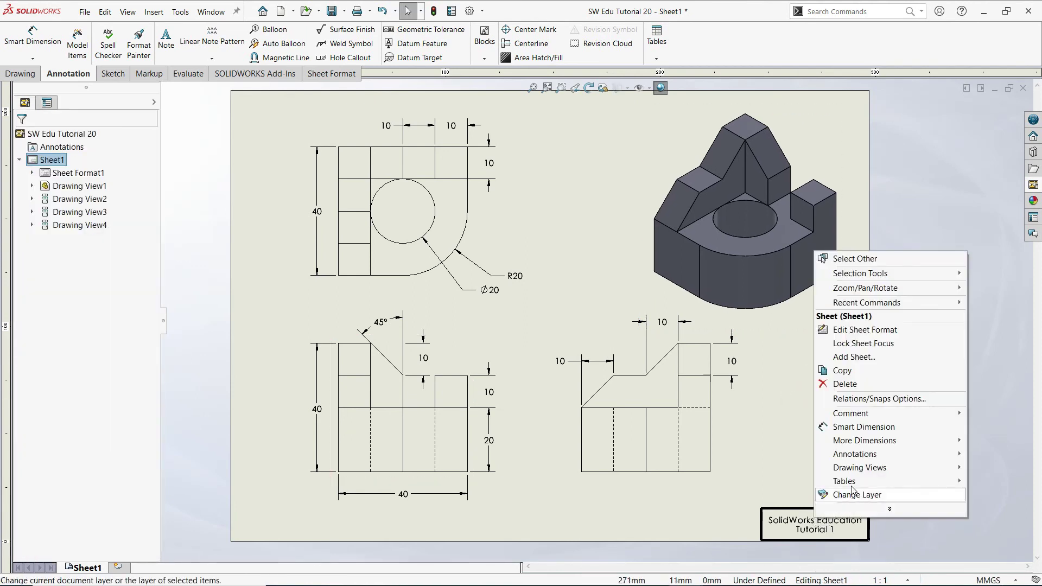
{"action": "left_click", "coordinate": [855, 330]}
{"action": "scroll", "coordinate": [840, 528], "scroll_direction": "down", "scroll_amount": 2}
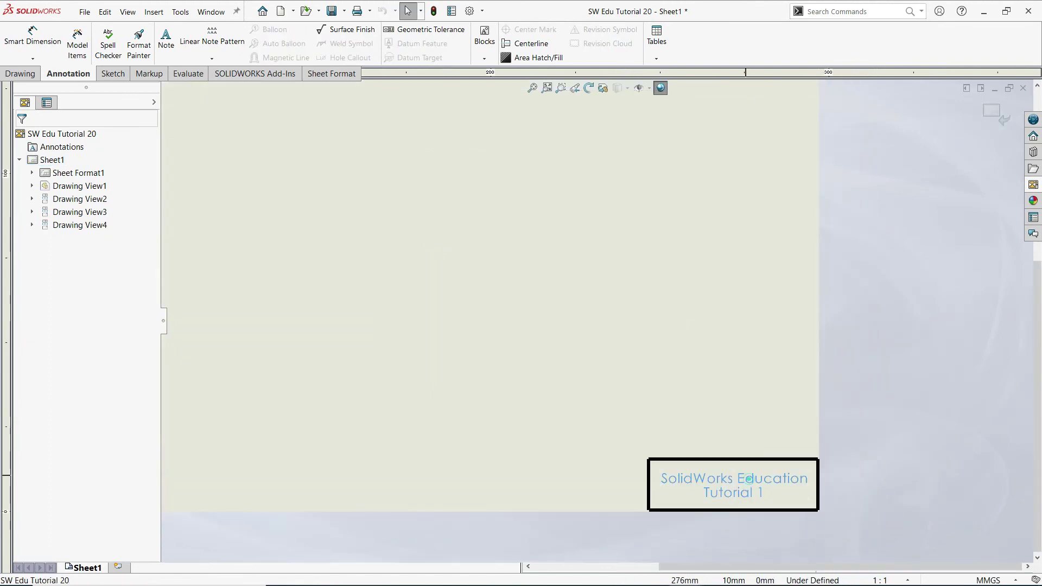
{"action": "double_click", "coordinate": [771, 497]}
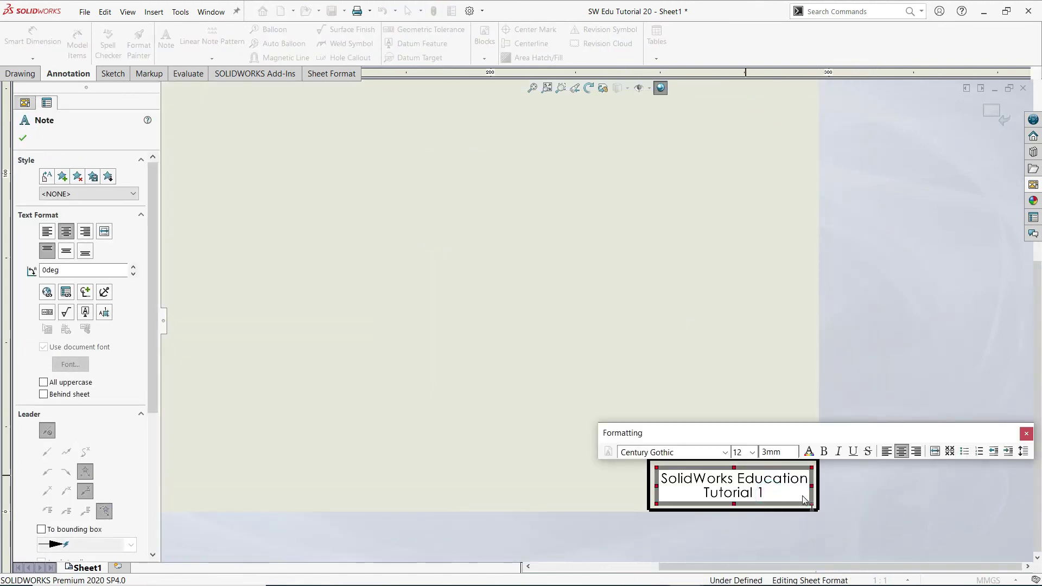
{"action": "type", "text": "20"}
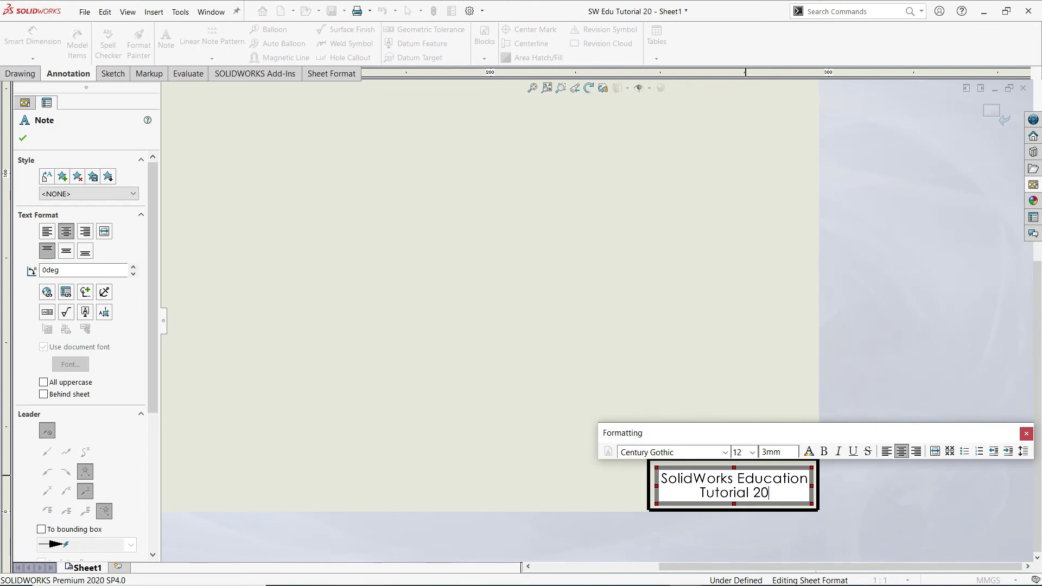
{"action": "left_click", "coordinate": [23, 139]}
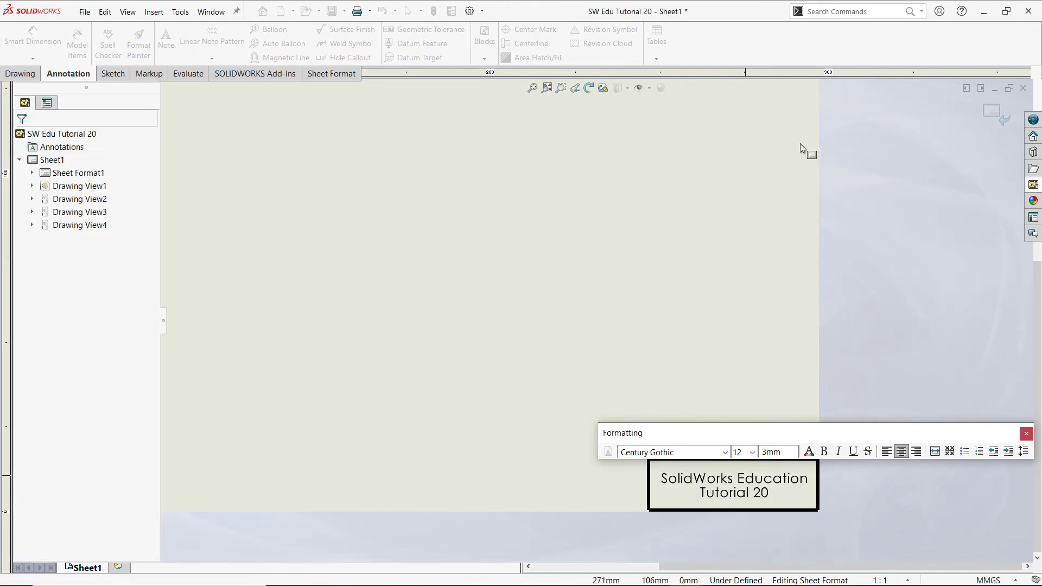
{"action": "left_click", "coordinate": [992, 111]}
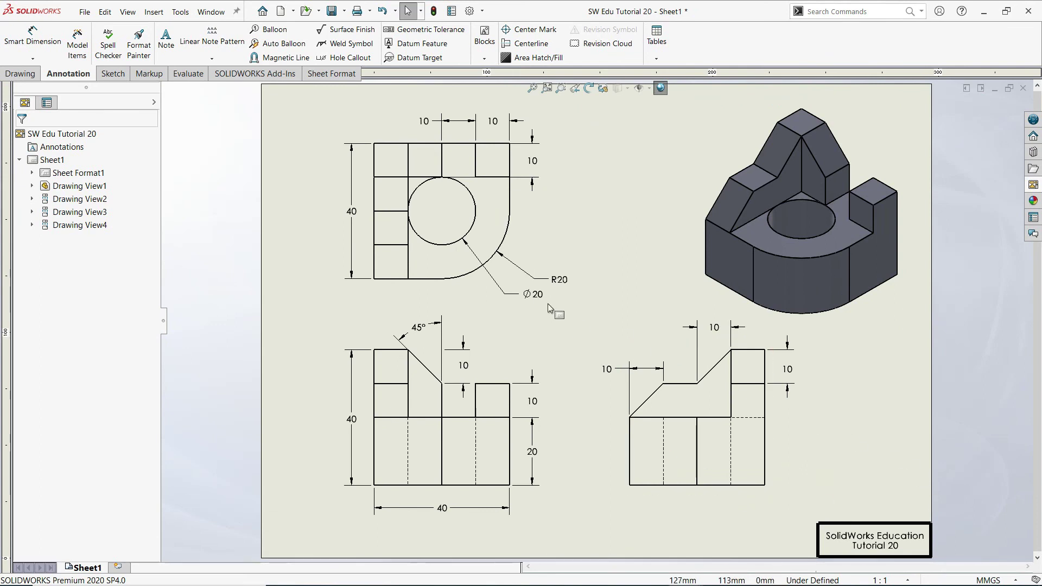
{"action": "left_click", "coordinate": [550, 89]}
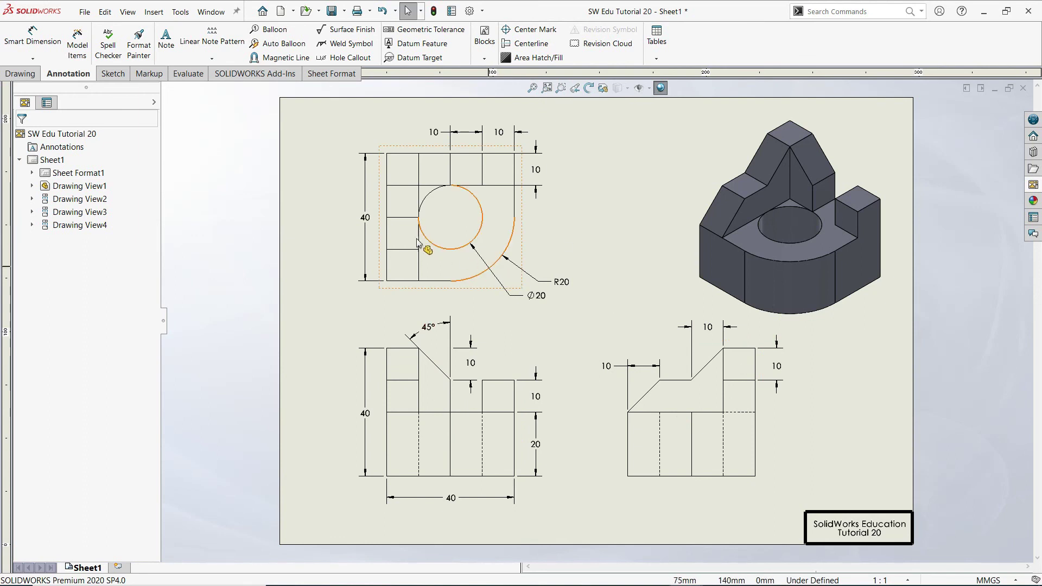
{"action": "left_click", "coordinate": [87, 13]}
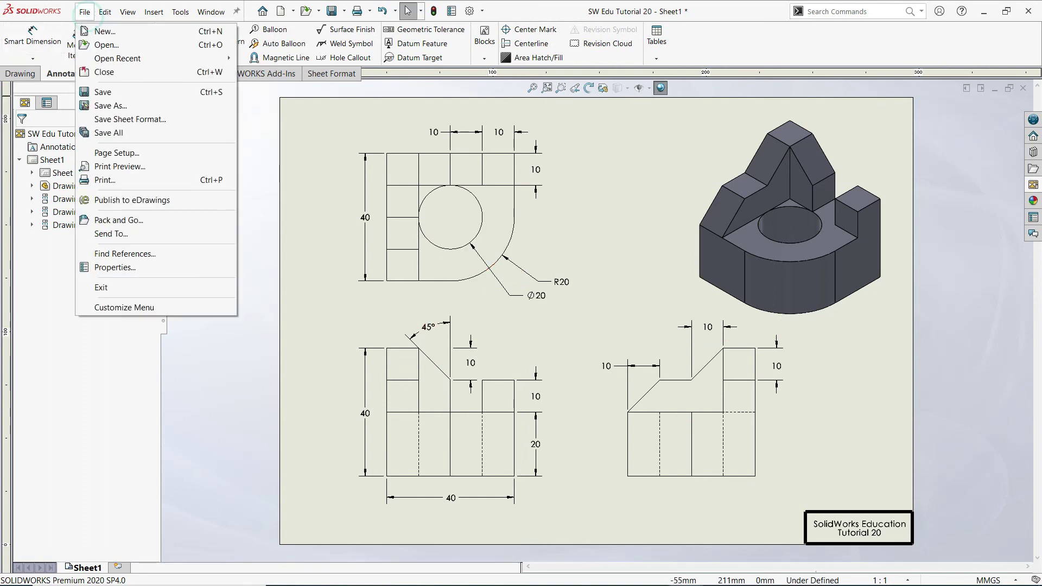
{"action": "key", "text": "Escape"}
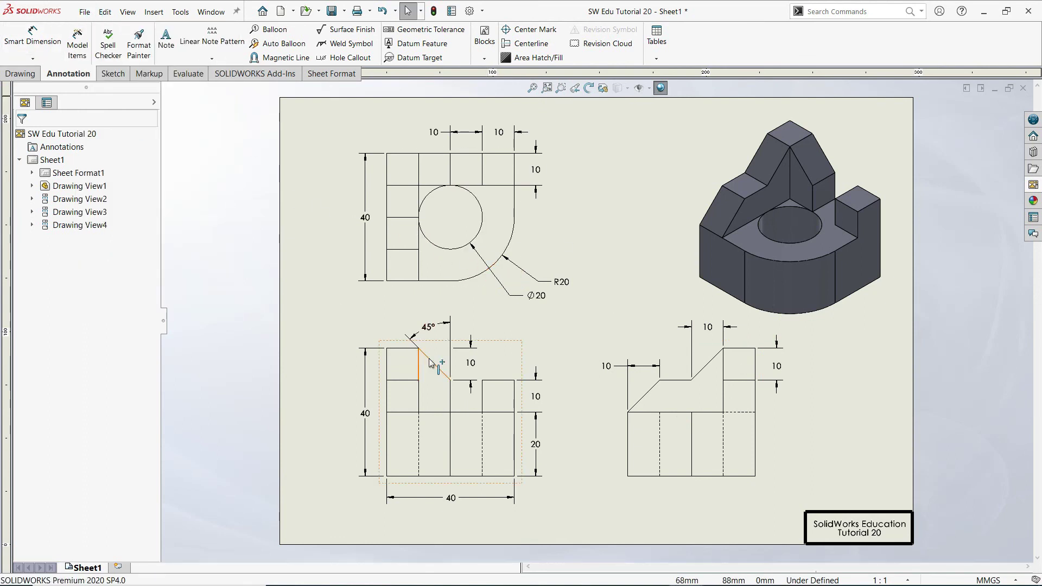
{"action": "scroll", "coordinate": [369, 372], "scroll_direction": "down", "scroll_amount": 4}
{"action": "scroll", "coordinate": [465, 320], "scroll_direction": "down", "scroll_amount": 1}
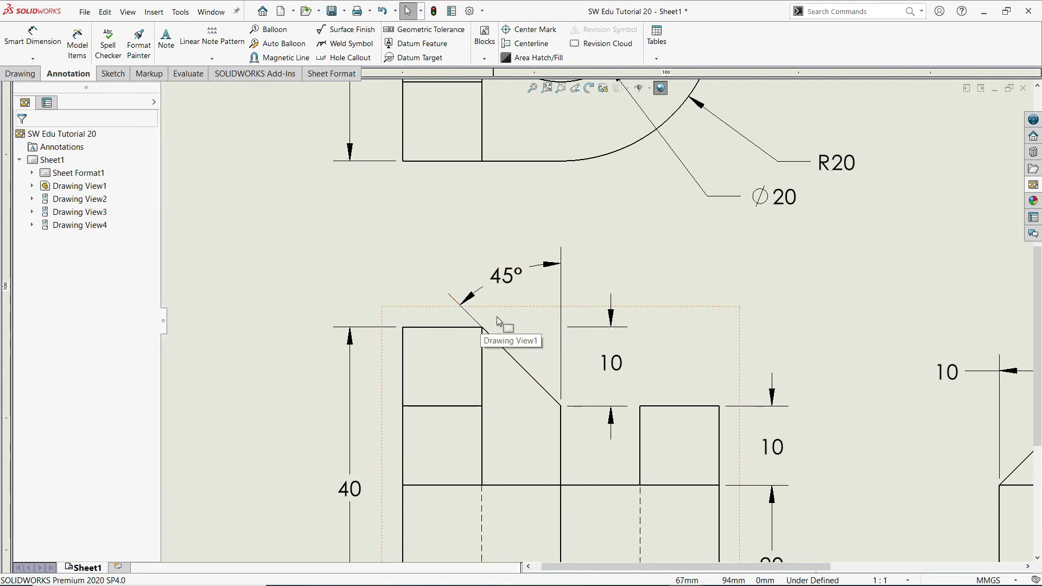
{"action": "left_click", "coordinate": [473, 318]}
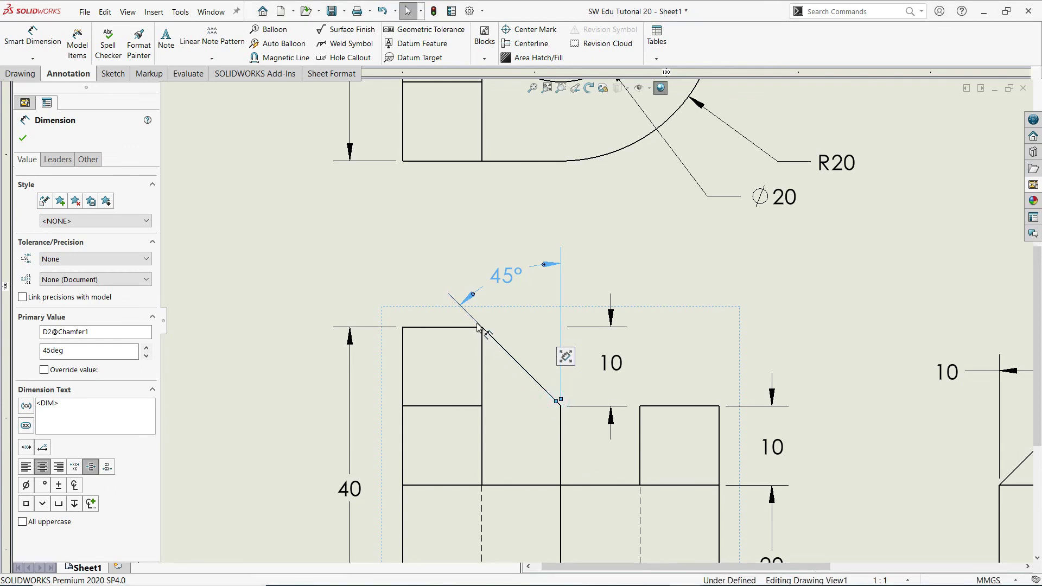
{"action": "key", "text": "Escape"}
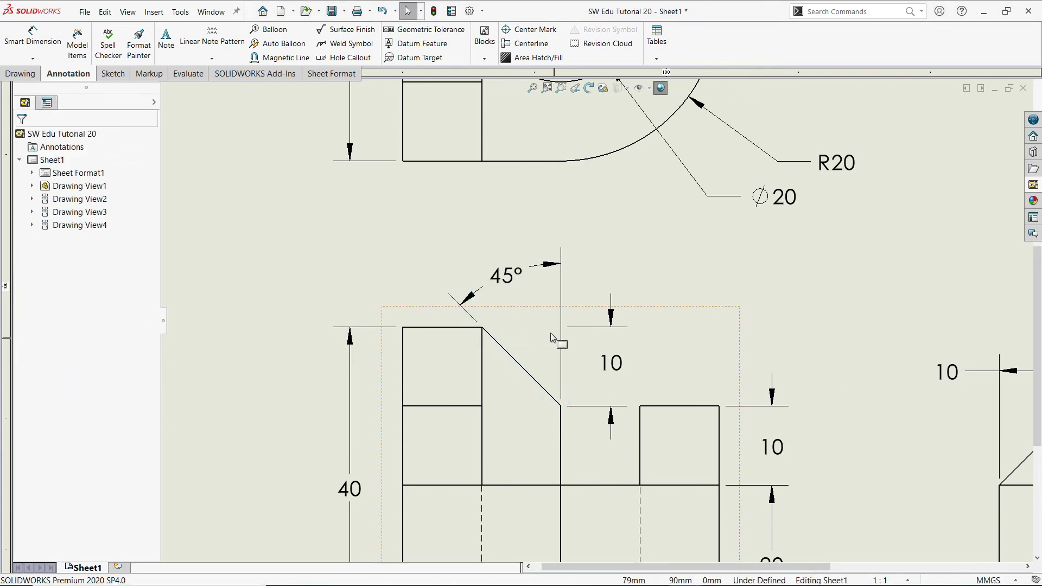
{"action": "scroll", "coordinate": [554, 318], "scroll_direction": "up", "scroll_amount": 3}
{"action": "scroll", "coordinate": [600, 301], "scroll_direction": "up", "scroll_amount": 2}
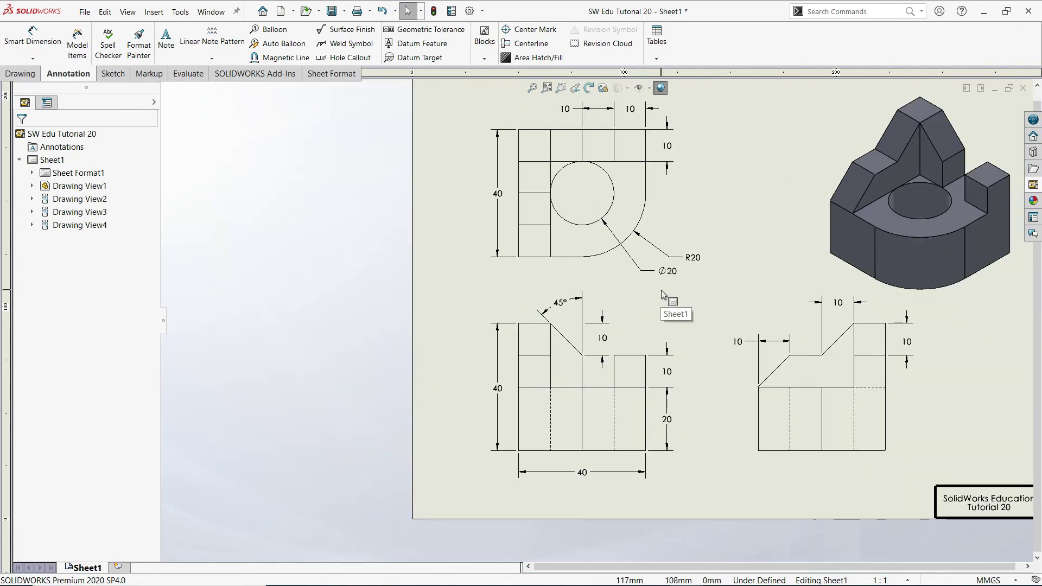
Save the drawing as 'SW Edu Tutorial 20'
{"action": "left_click", "coordinate": [532, 88]}
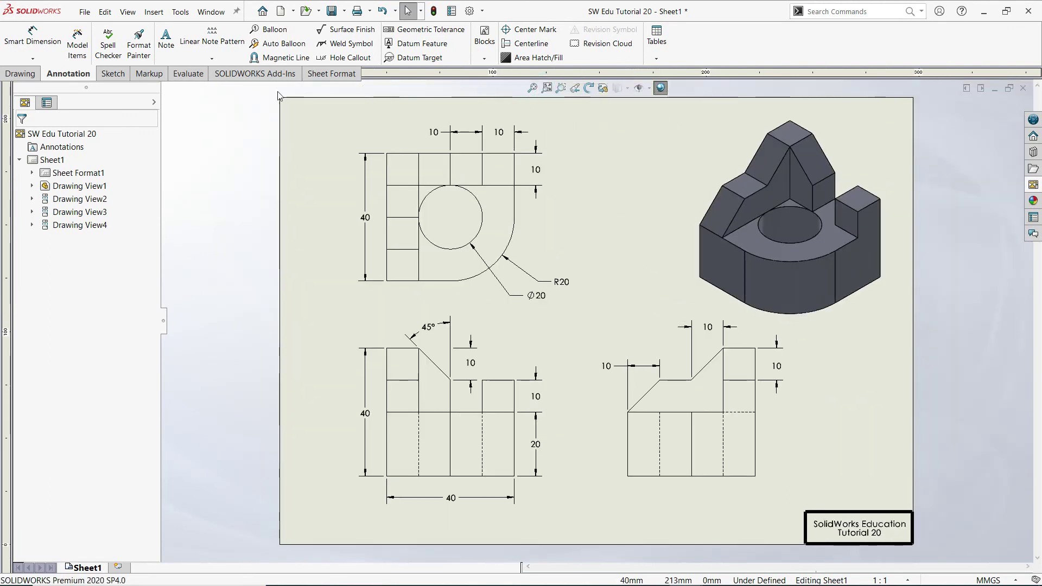
{"action": "left_click", "coordinate": [85, 12]}
{"action": "left_click", "coordinate": [105, 105]}
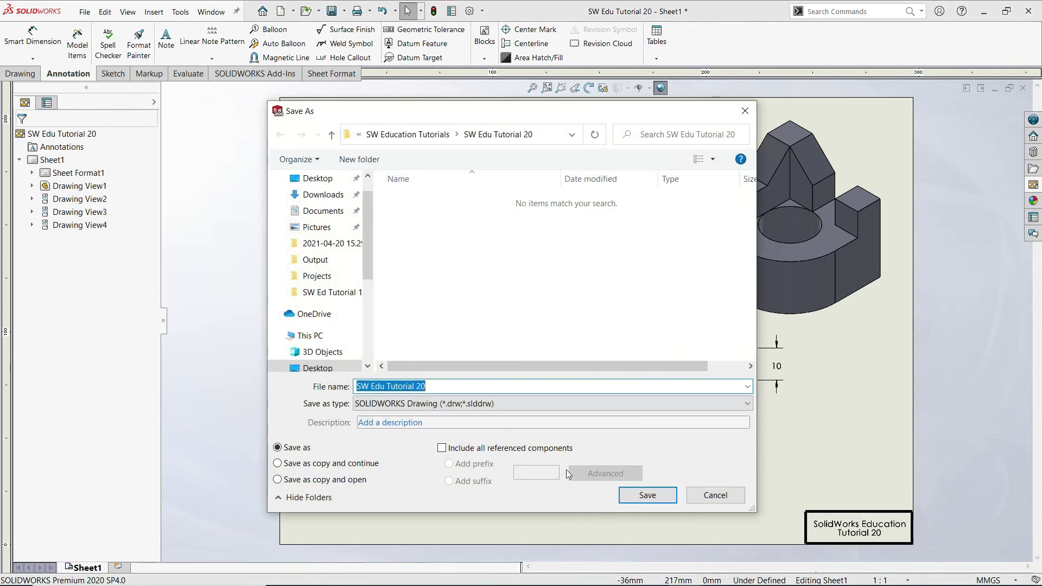
{"action": "left_click", "coordinate": [648, 495]}
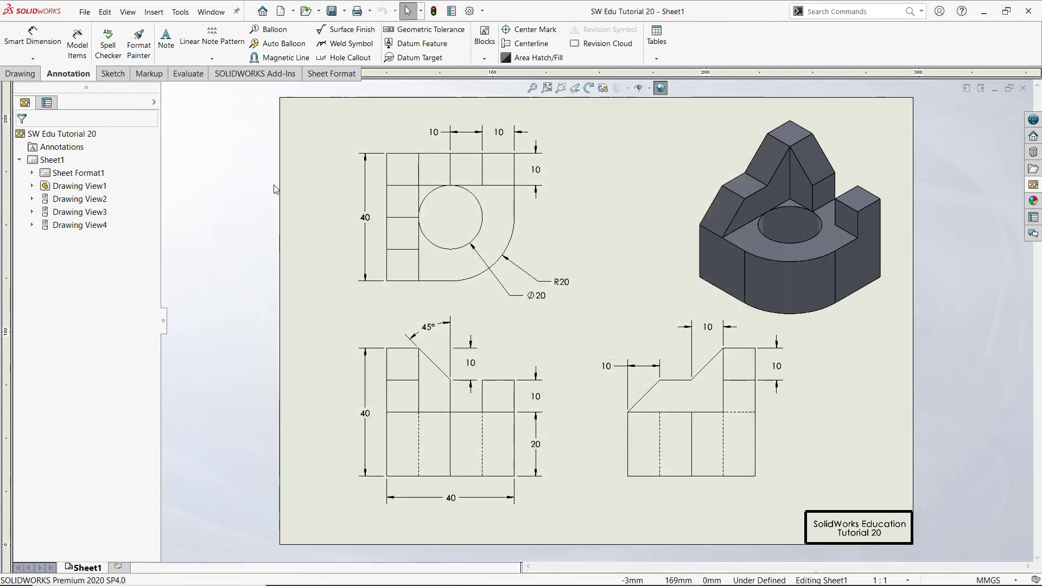
Export the drawing as an Adobe Portable Document Format (*.pdf) file
{"action": "left_click", "coordinate": [84, 11]}
{"action": "left_click", "coordinate": [104, 105]}
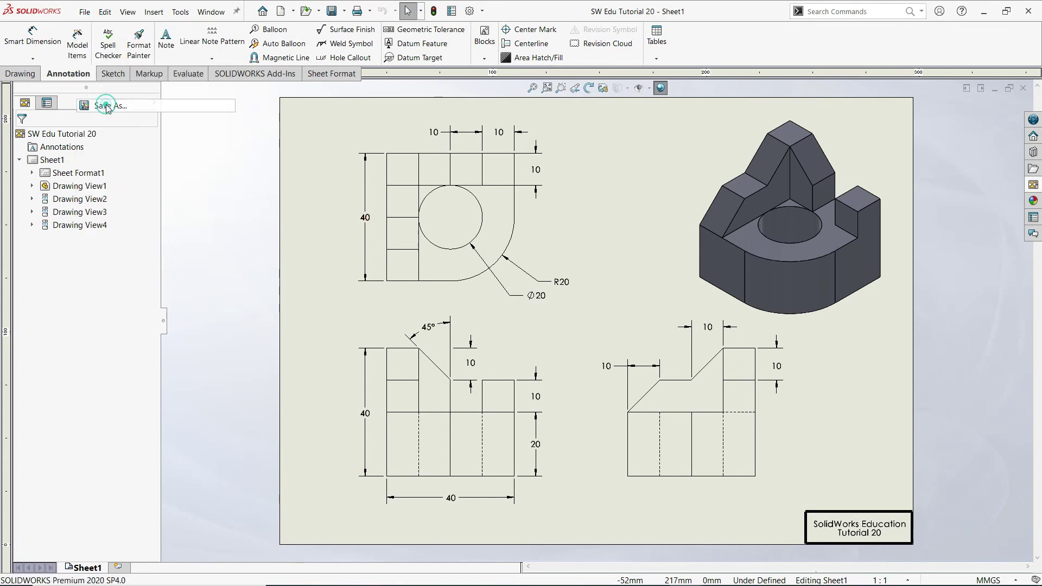
{"action": "left_click", "coordinate": [470, 403]}
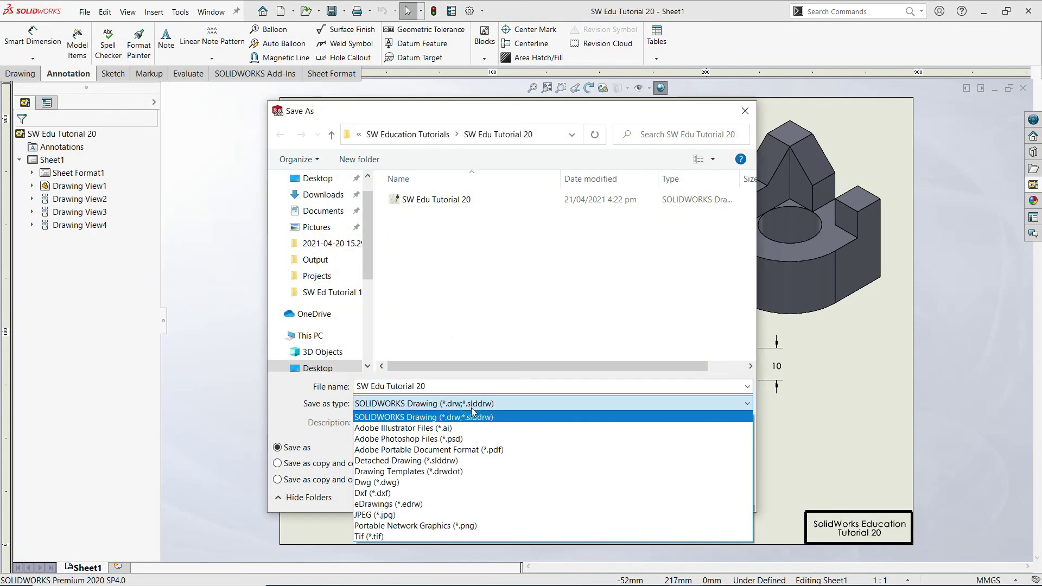
{"action": "left_click", "coordinate": [466, 449]}
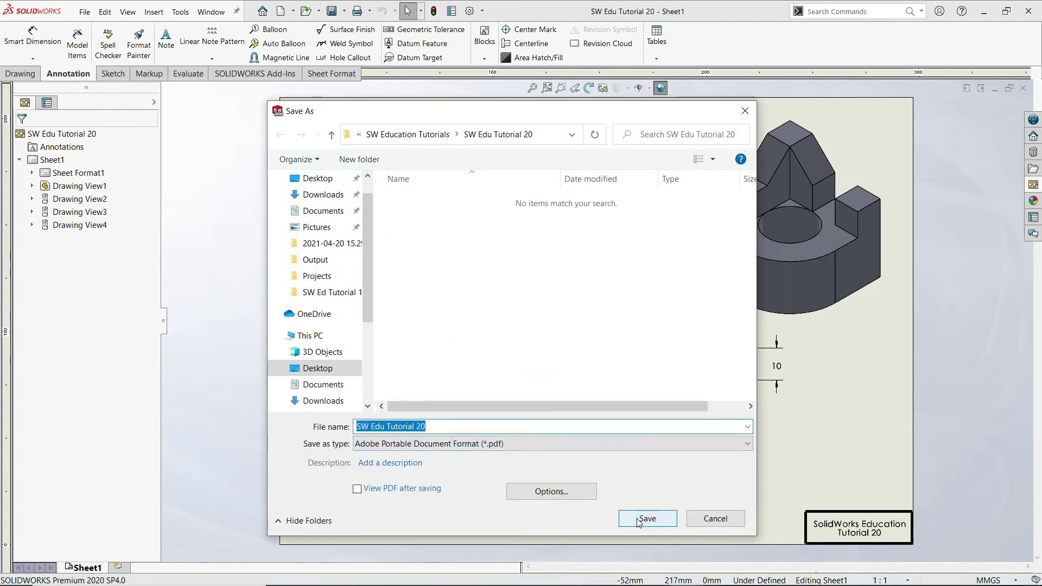
{"action": "left_click", "coordinate": [637, 520]}
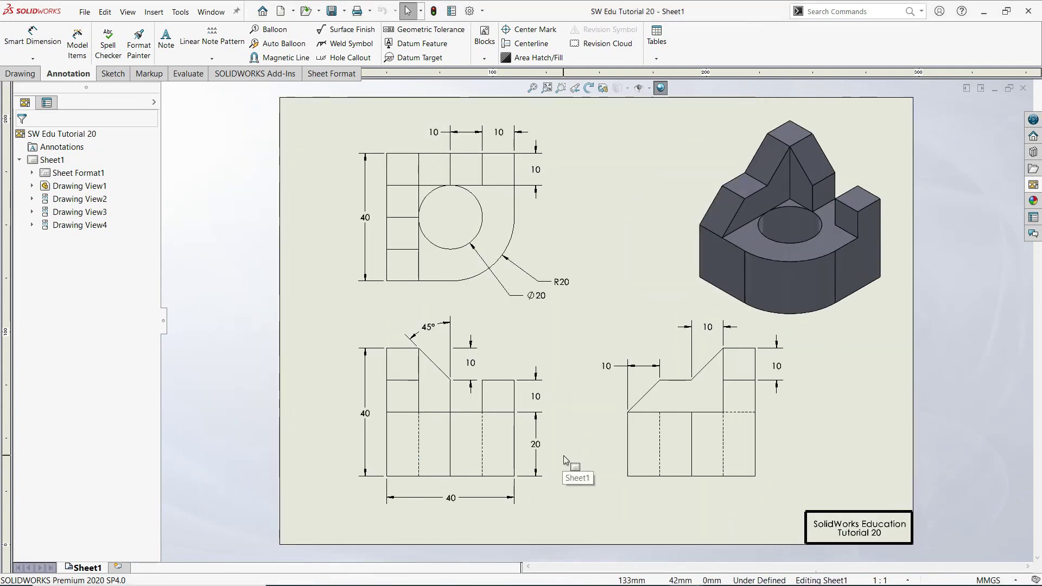
{"action": "key", "text": "super+e"}
Open SW Edu Tutorial 20.pdf in Edge and scroll down to the title block
{"action": "double_click", "coordinate": [456, 380]}
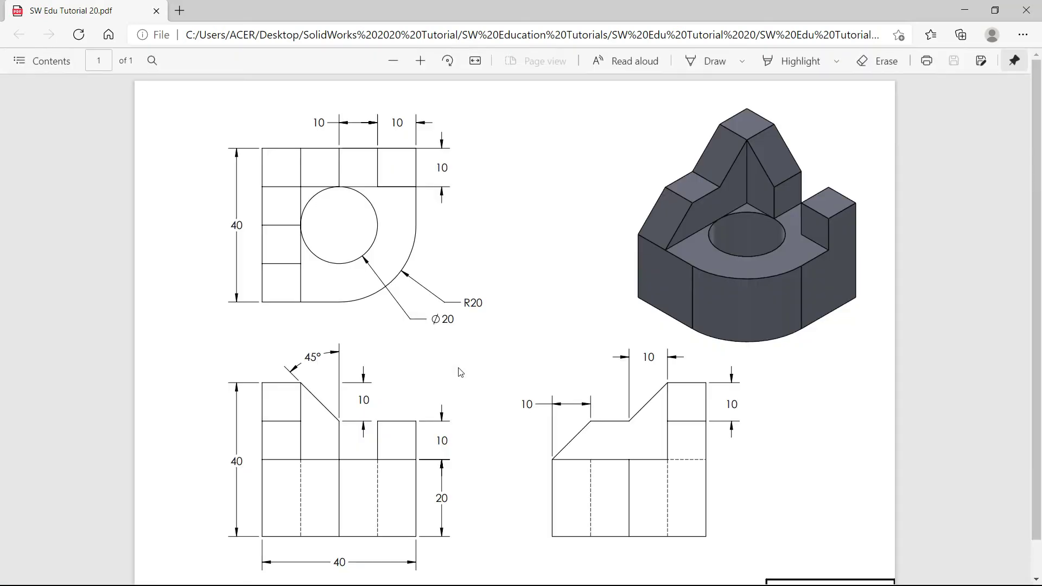
{"action": "left_click_drag", "start_coordinate": [1038, 227], "coordinate": [1040, 253]}
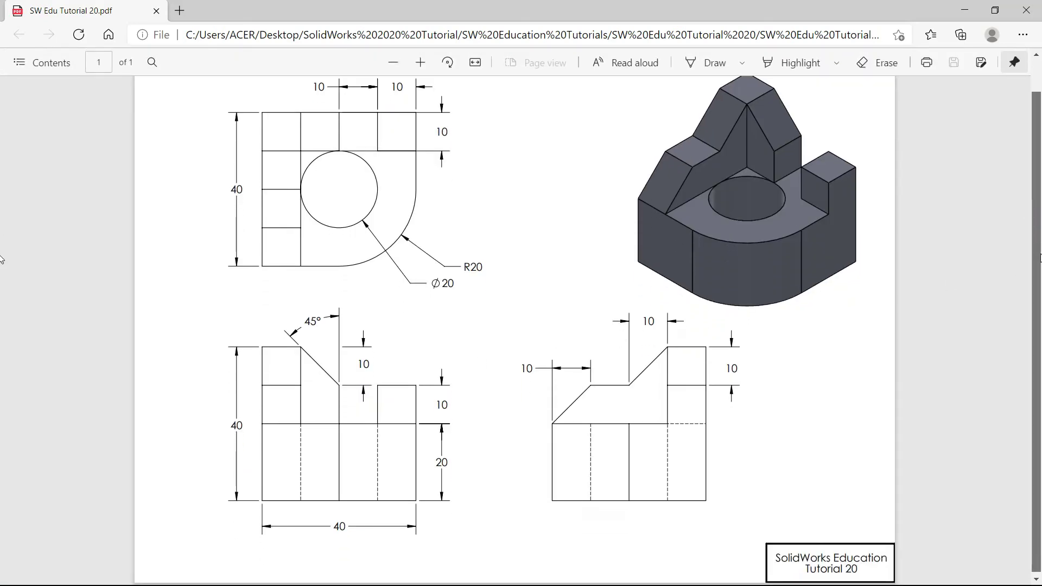